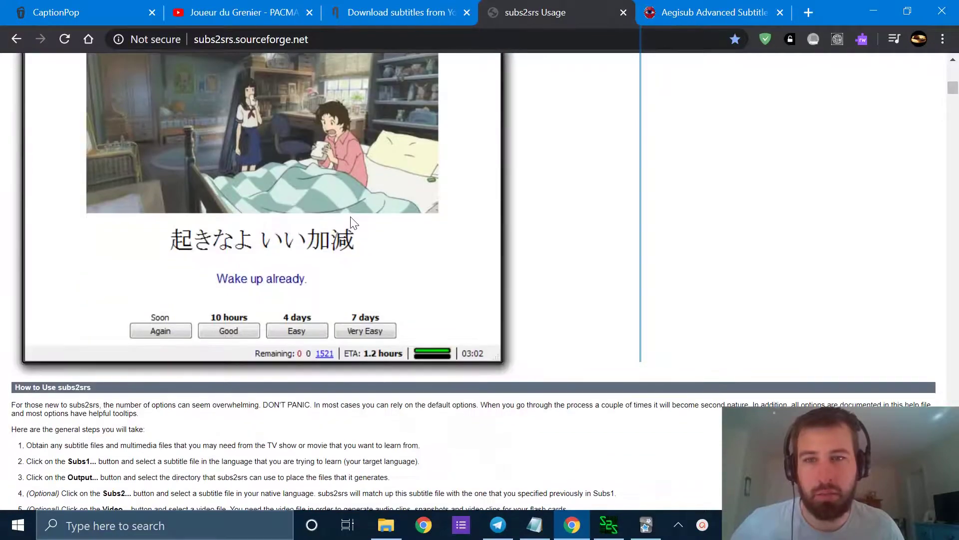
- Look through the subs2srs usage guide, including the flash card example, usage steps, Anki import instructions and option explanations
{"action": "scroll", "coordinate": [354, 225], "scroll_direction": "down", "scroll_amount": 20}
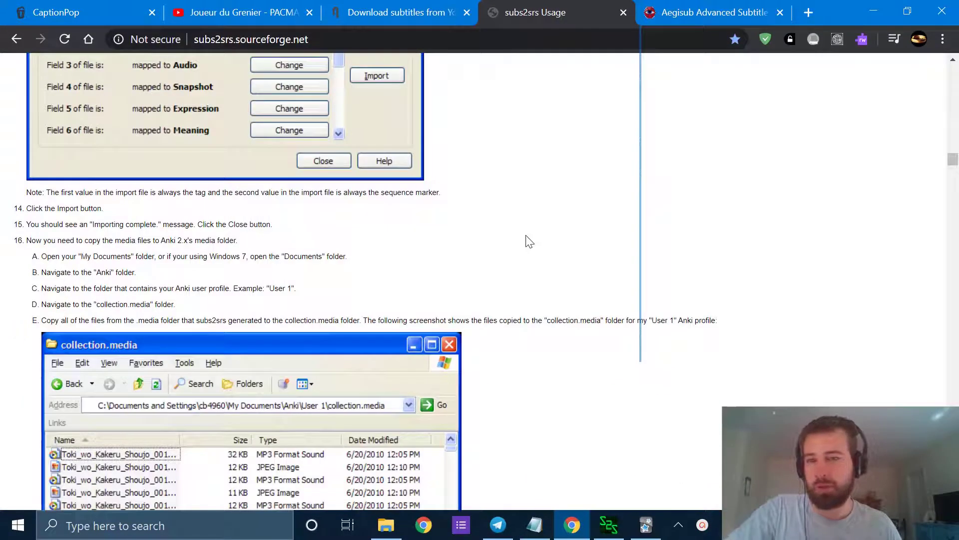
{"action": "scroll", "coordinate": [422, 388], "scroll_direction": "down", "scroll_amount": 10}
{"action": "scroll", "coordinate": [425, 359], "scroll_direction": "up", "scroll_amount": 20}
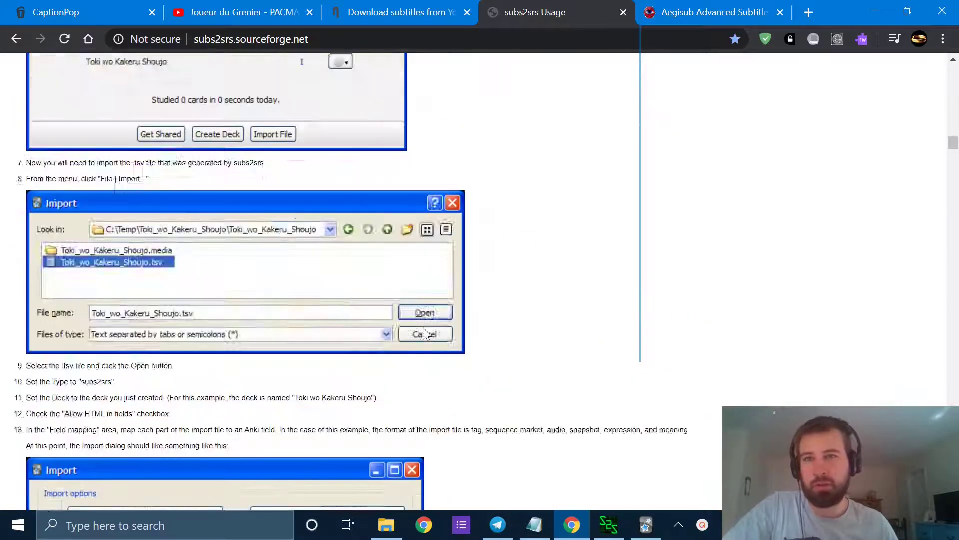
{"action": "scroll", "coordinate": [426, 332], "scroll_direction": "up", "scroll_amount": 20}
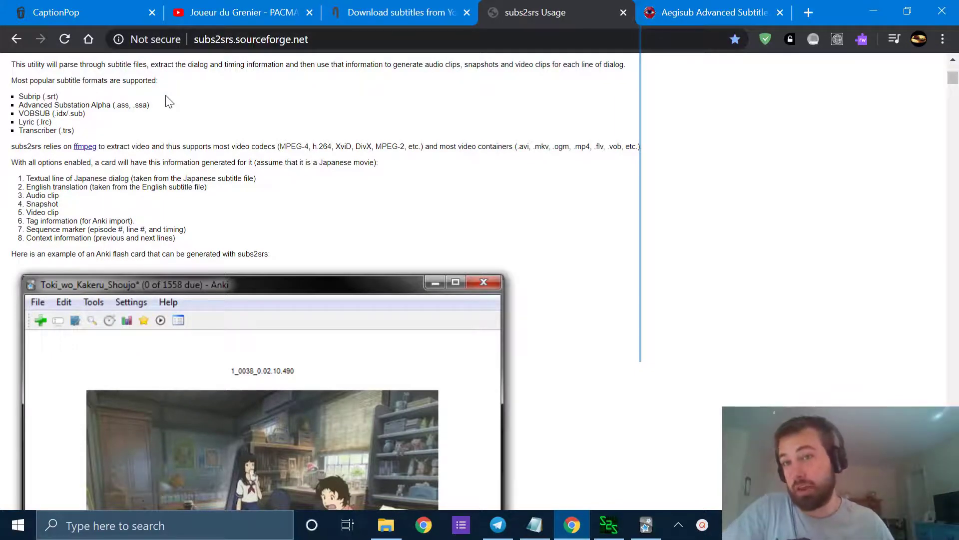
{"action": "scroll", "coordinate": [410, 248], "scroll_direction": "up", "scroll_amount": 5}
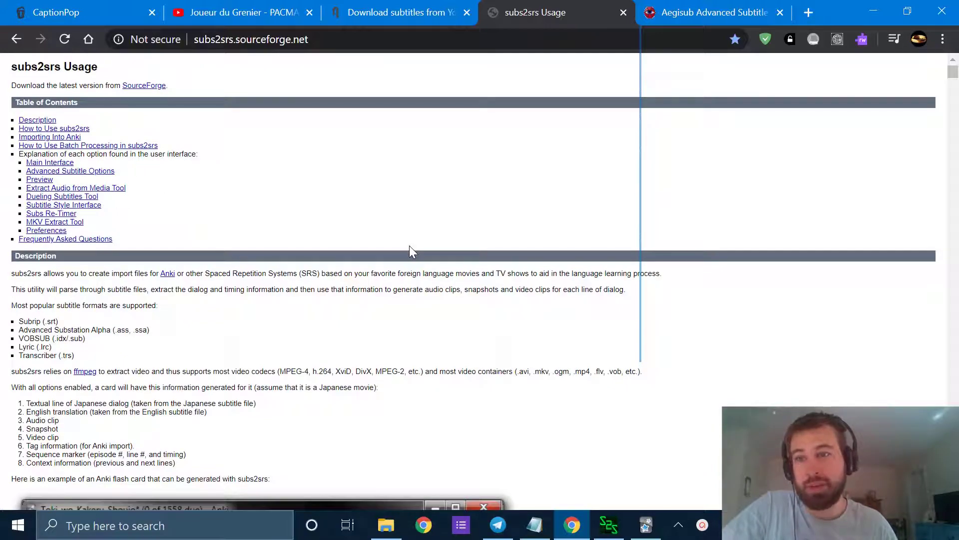
{"action": "scroll", "coordinate": [310, 235], "scroll_direction": "down", "scroll_amount": 20}
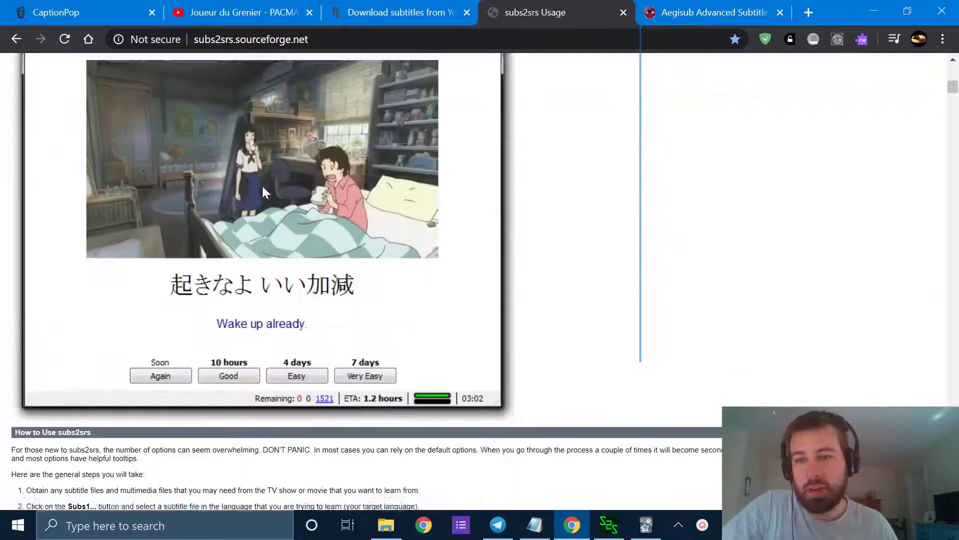
{"action": "scroll", "coordinate": [402, 244], "scroll_direction": "down", "scroll_amount": 20}
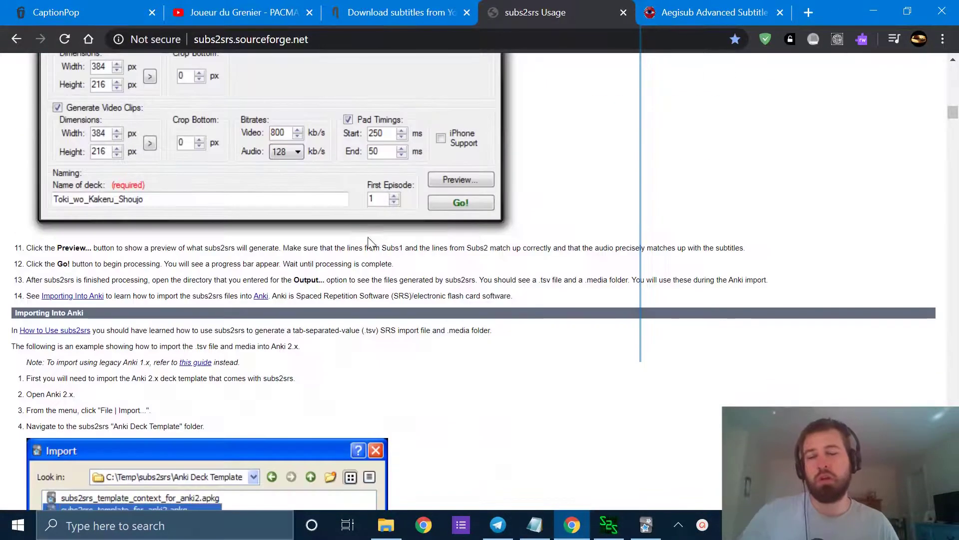
{"action": "scroll", "coordinate": [308, 200], "scroll_direction": "down", "scroll_amount": 20}
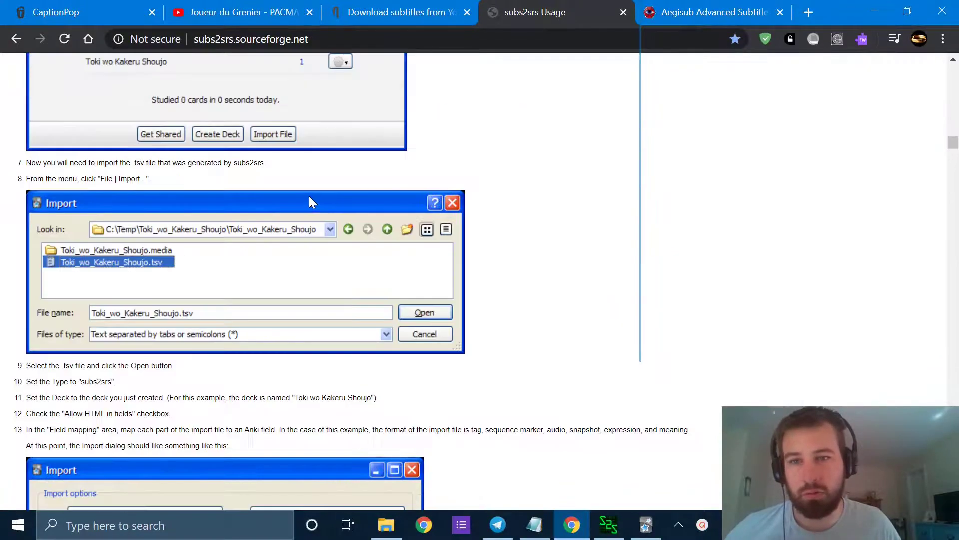
{"action": "scroll", "coordinate": [309, 194], "scroll_direction": "down", "scroll_amount": 15}
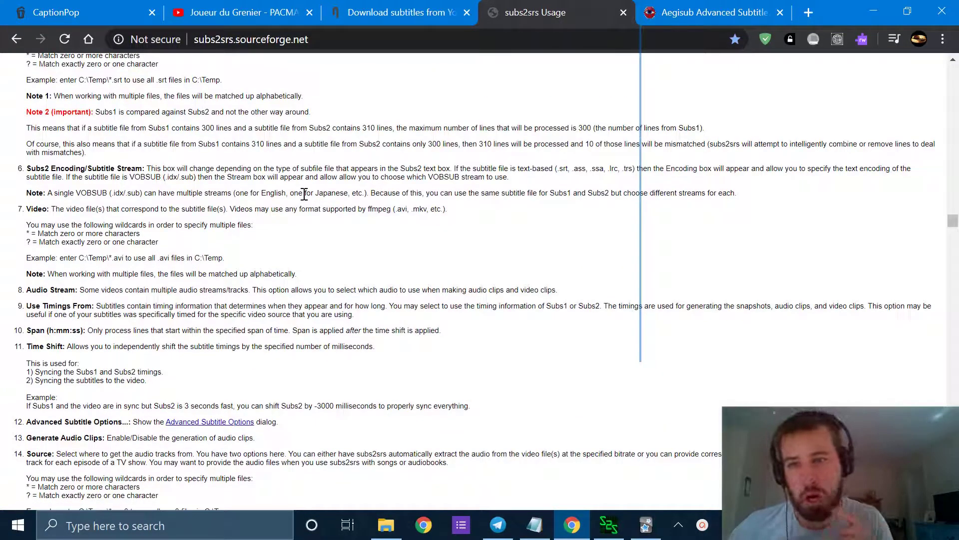
{"action": "scroll", "coordinate": [304, 193], "scroll_direction": "down", "scroll_amount": 20}
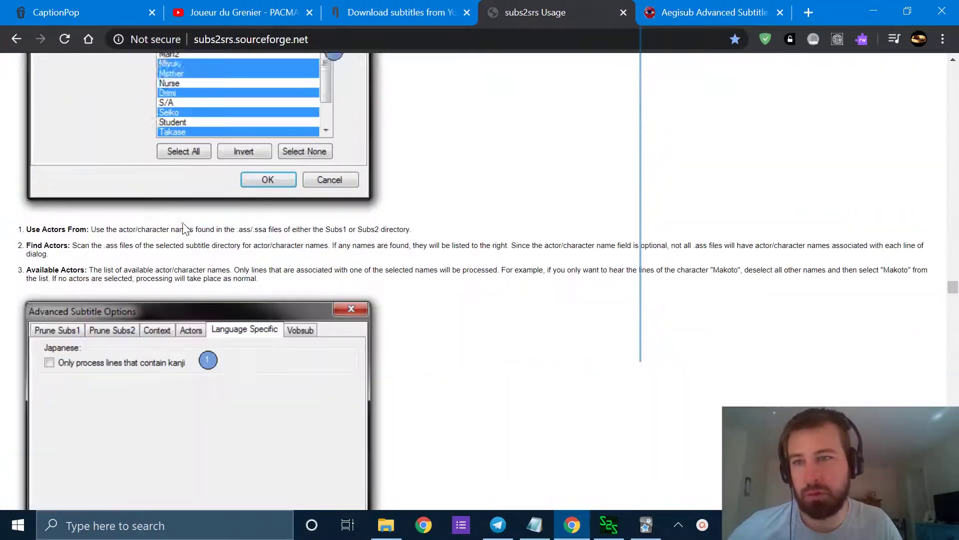
{"action": "scroll", "coordinate": [186, 228], "scroll_direction": "down", "scroll_amount": 15}
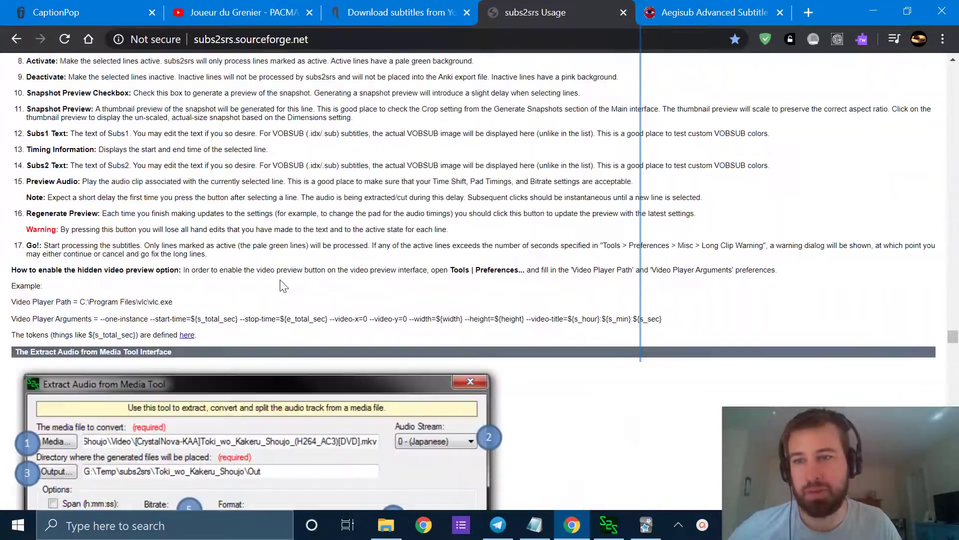
{"action": "scroll", "coordinate": [356, 343], "scroll_direction": "up", "scroll_amount": 20}
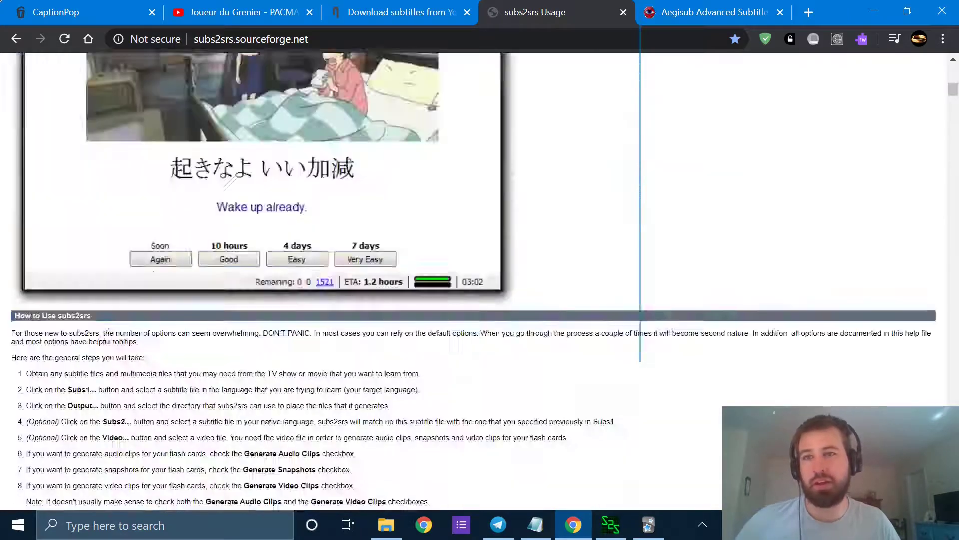
- Switch to subs2srs, examine its main window and available tools, and minimize it again
{"action": "left_click", "coordinate": [611, 525]}
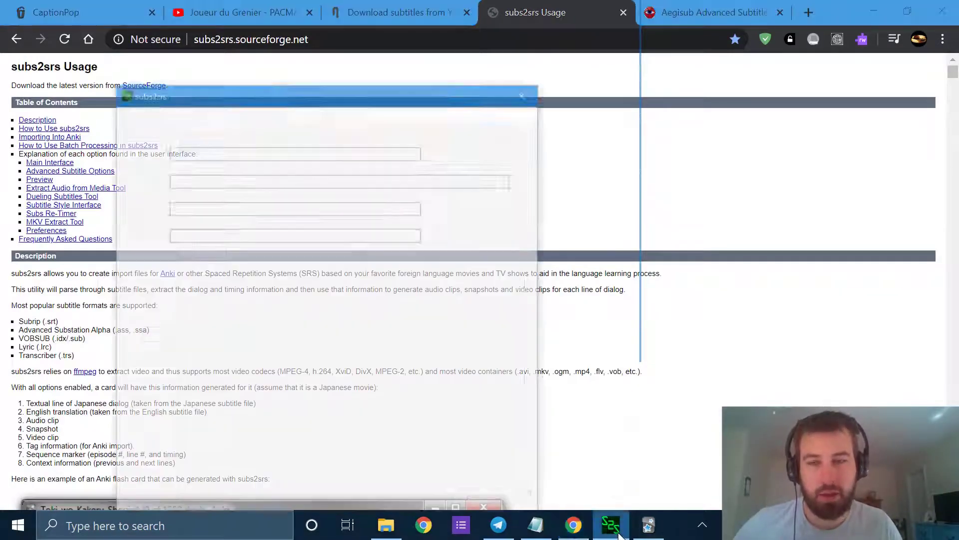
{"action": "left_click_drag", "start_coordinate": [229, 59], "coordinate": [255, 24]}
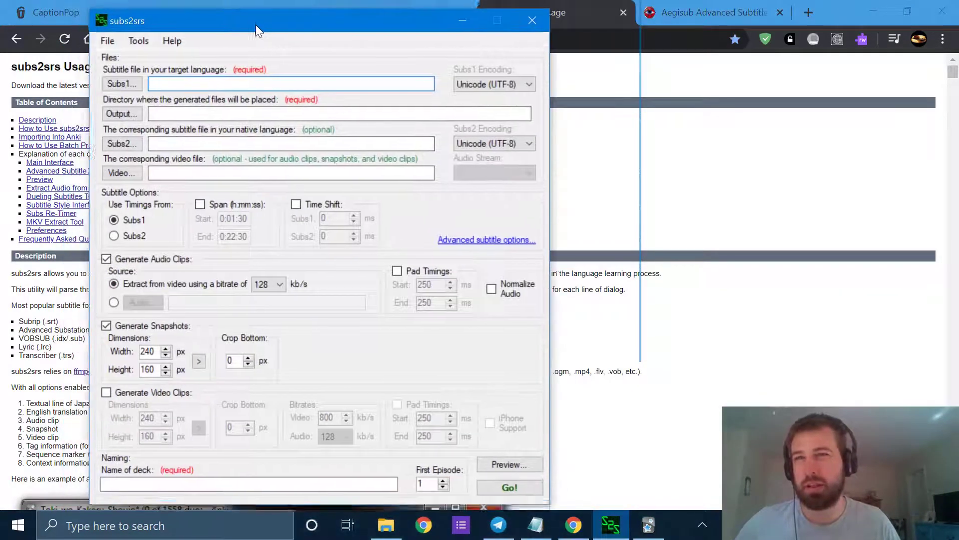
{"action": "left_click", "coordinate": [141, 36]}
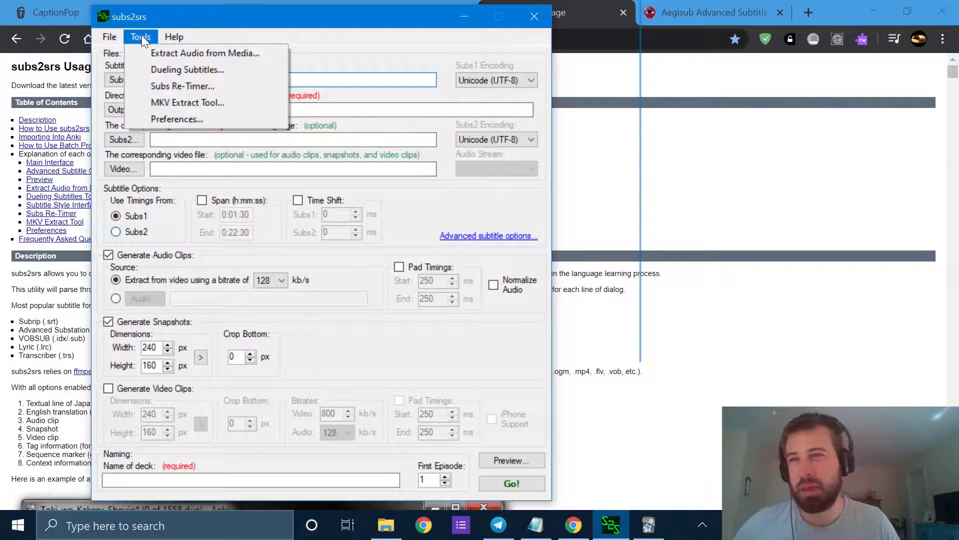
{"action": "mouse_move", "coordinate": [174, 37]}
{"action": "mouse_move", "coordinate": [141, 37]}
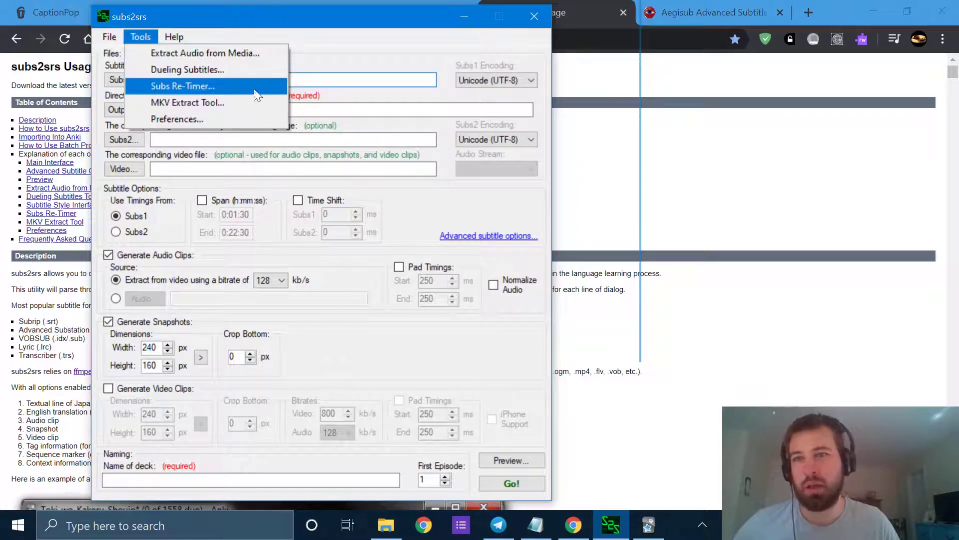
{"action": "left_click", "coordinate": [351, 19]}
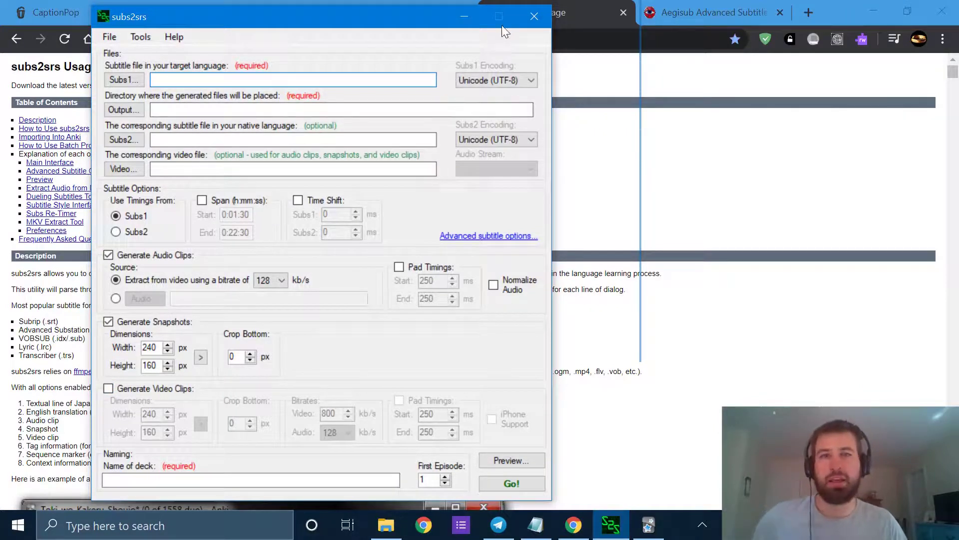
{"action": "left_click", "coordinate": [463, 16]}
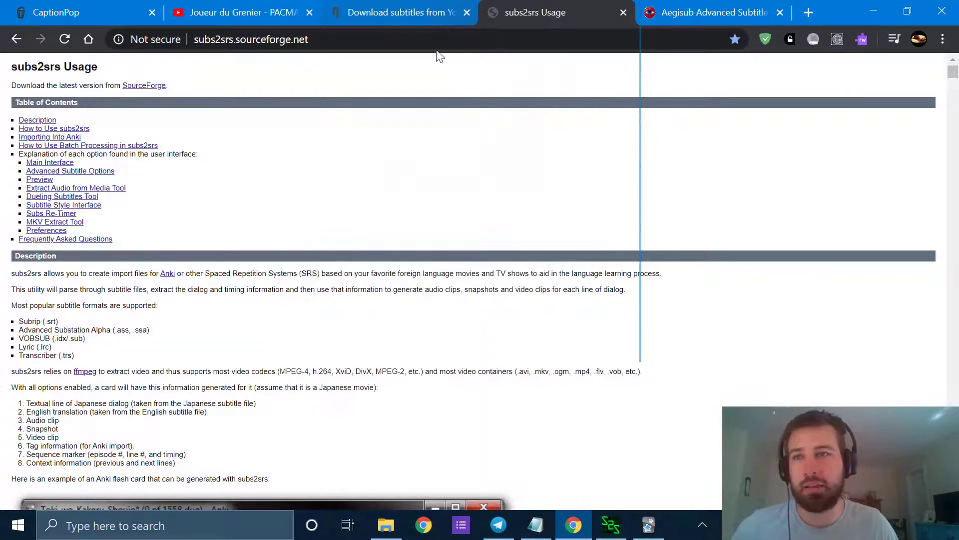
- Open the Joueur du Grenier PACMAN video on YouTube and check its subtitles at several points within the first three minutes
{"action": "left_click", "coordinate": [204, 6]}
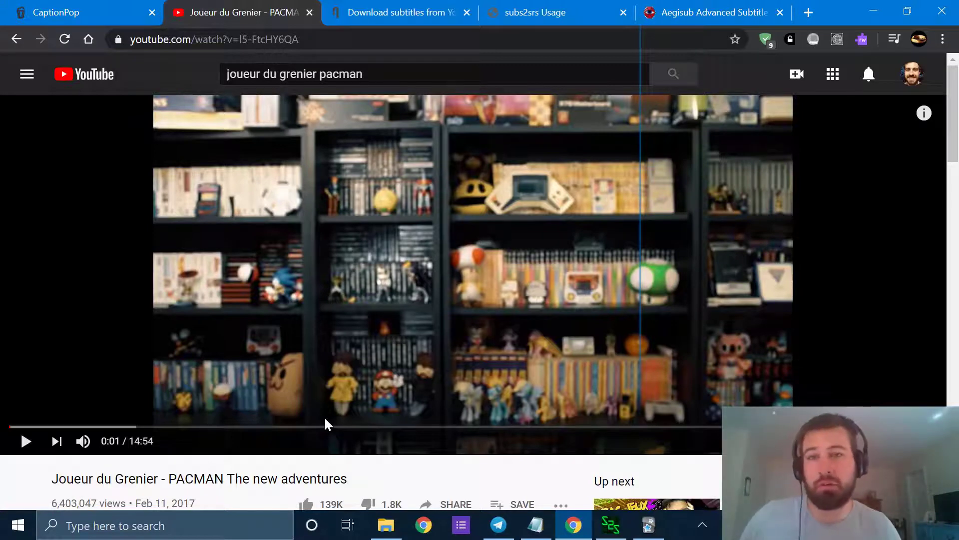
{"action": "scroll", "coordinate": [425, 272], "scroll_direction": "down", "scroll_amount": 1}
{"action": "scroll", "coordinate": [427, 269], "scroll_direction": "up", "scroll_amount": 1}
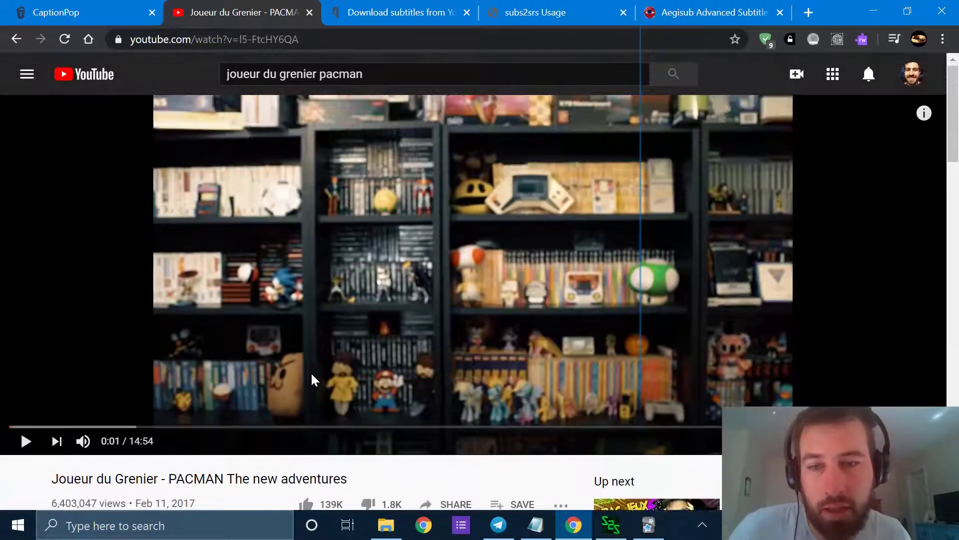
{"action": "left_click", "coordinate": [62, 426]}
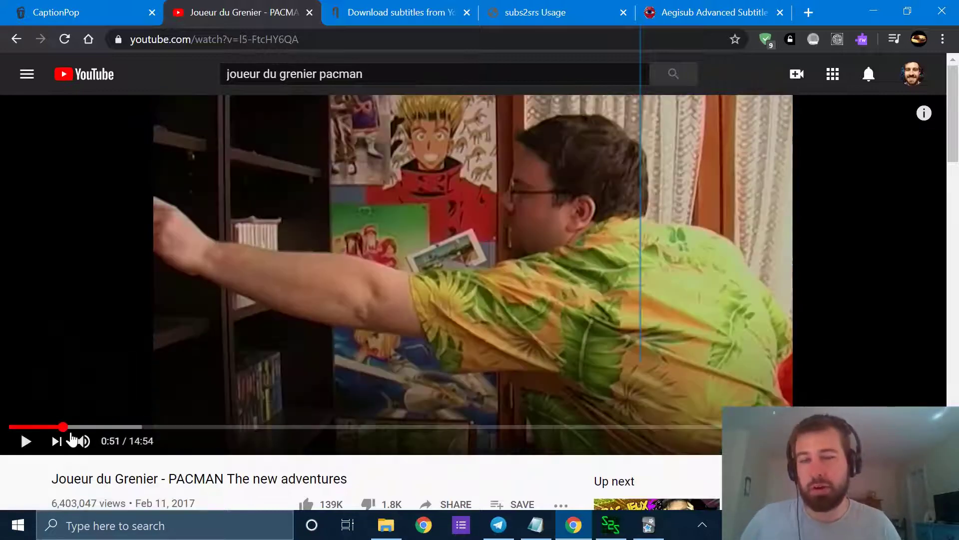
{"action": "left_click", "coordinate": [101, 426]}
{"action": "left_click", "coordinate": [122, 426]}
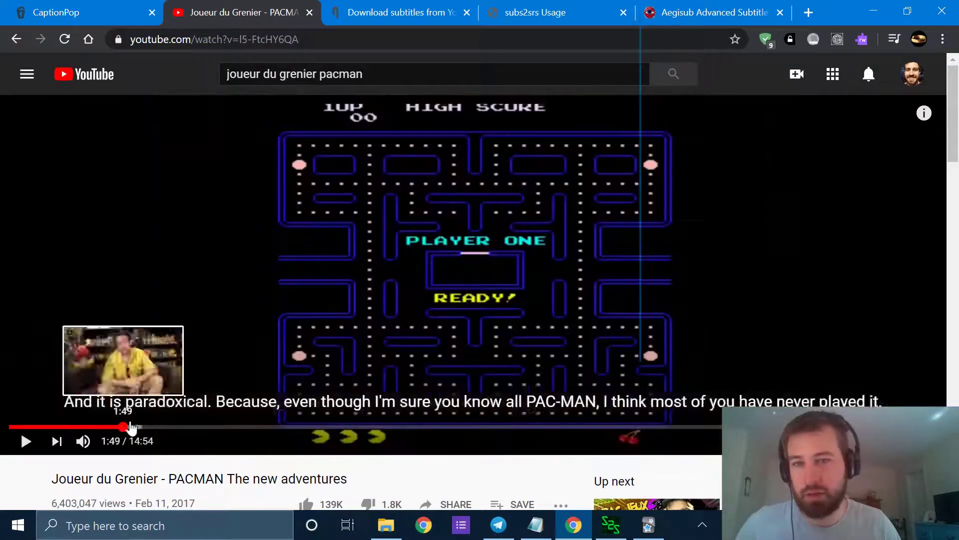
{"action": "left_click", "coordinate": [147, 426]}
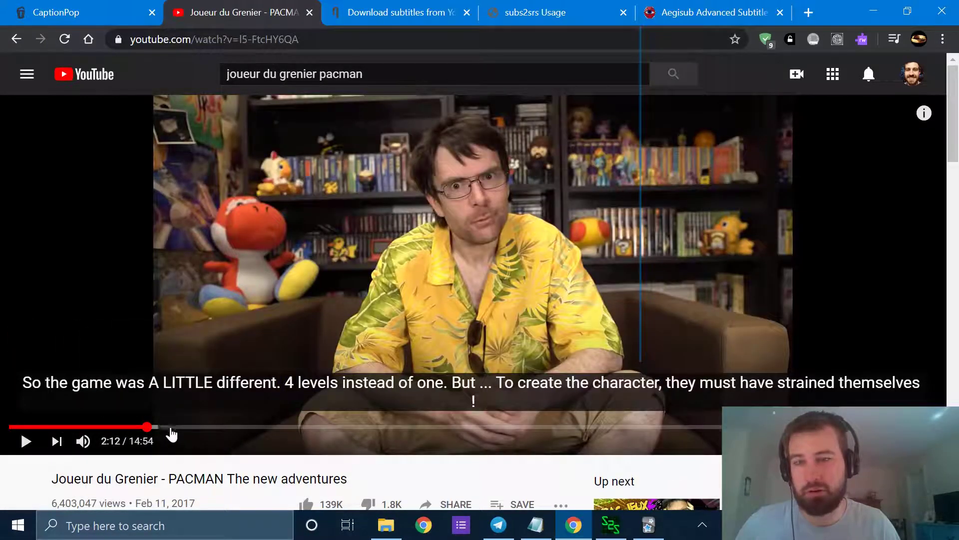
{"action": "left_click", "coordinate": [171, 429]}
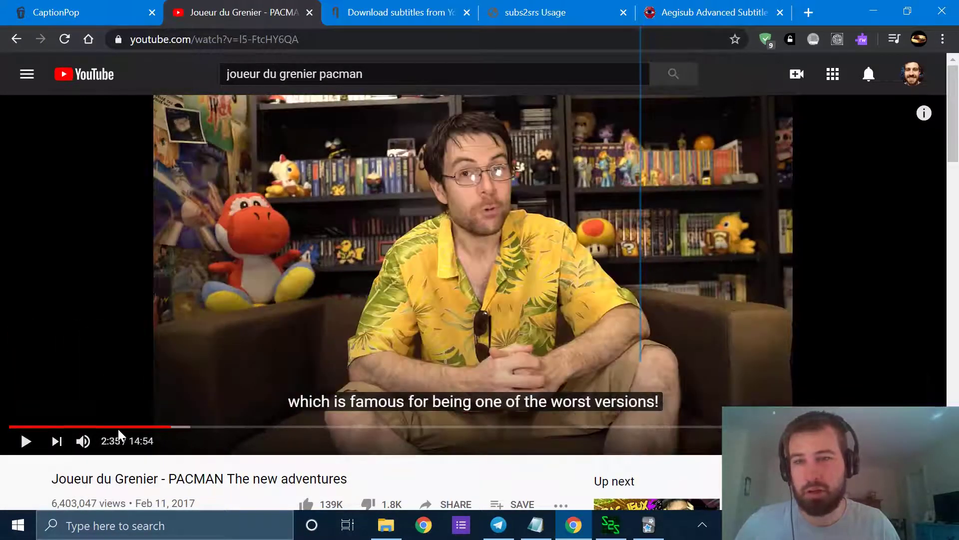
{"action": "left_click", "coordinate": [125, 428]}
{"action": "left_click", "coordinate": [157, 427]}
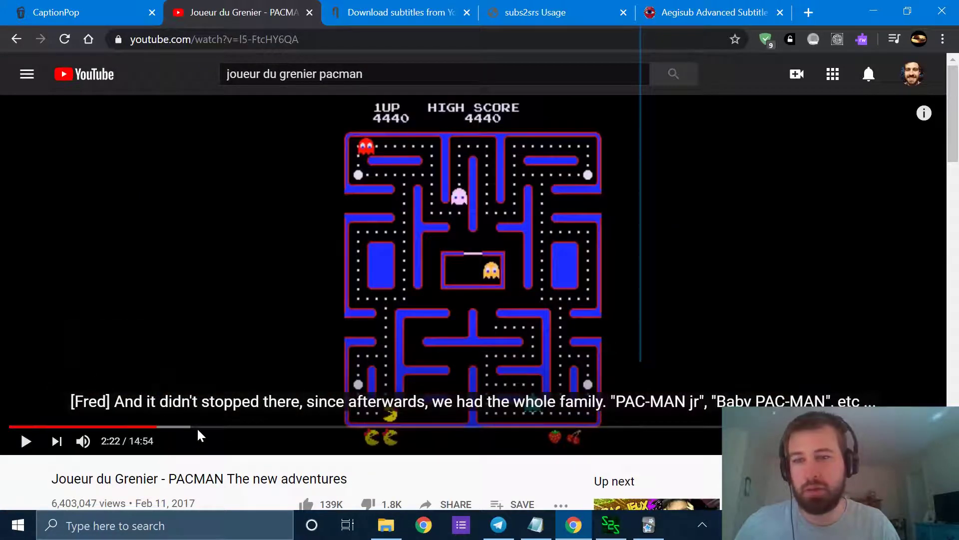
{"action": "left_click", "coordinate": [175, 427]}
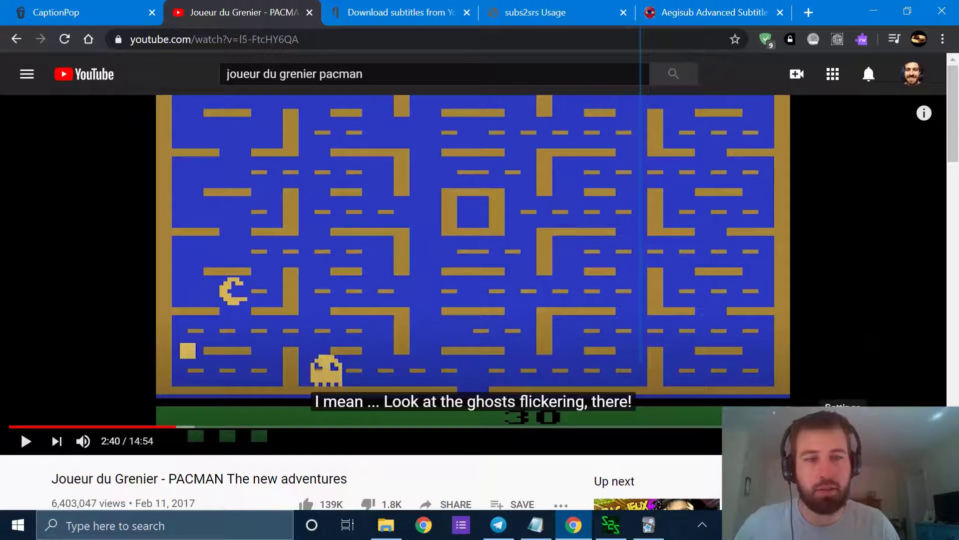
- Switch the video's subtitles to French for comparison and back to English
{"action": "left_click", "coordinate": [843, 441]}
{"action": "left_click", "coordinate": [844, 371]}
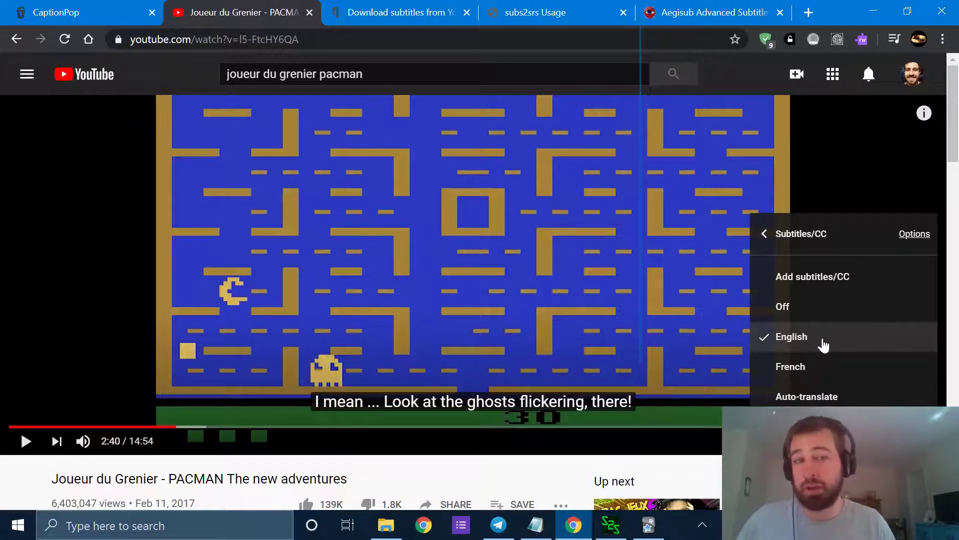
{"action": "left_click", "coordinate": [788, 368]}
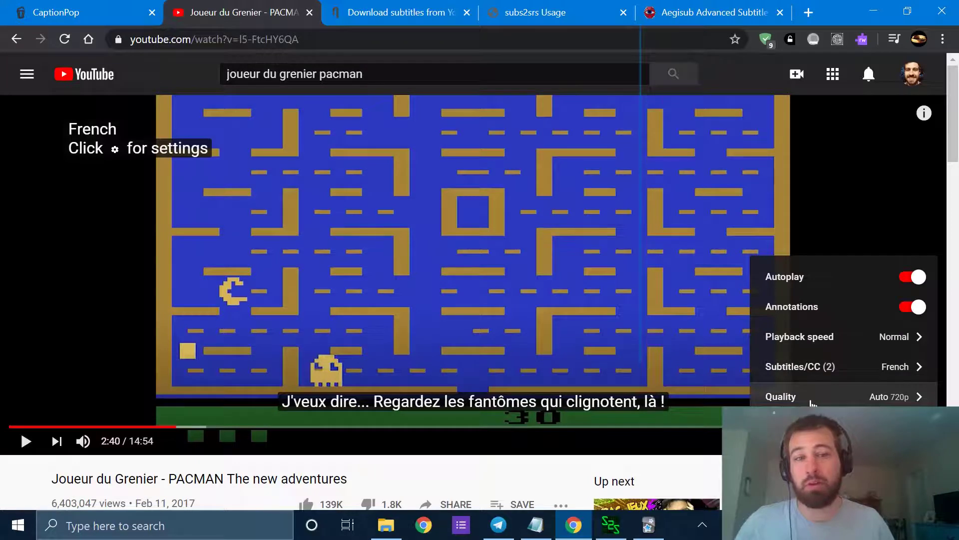
{"action": "left_click", "coordinate": [825, 368]}
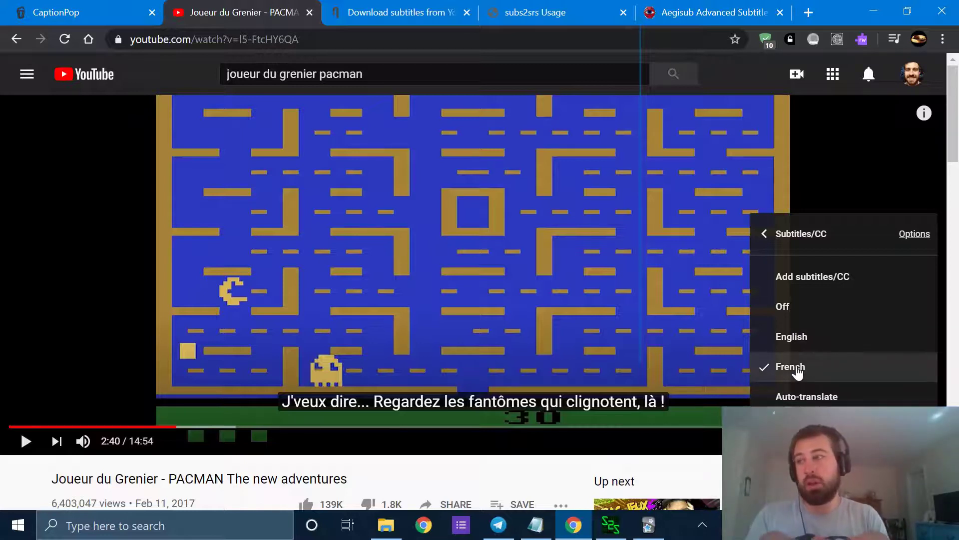
{"action": "left_click", "coordinate": [815, 343]}
- Go to CaptionPop and find videos with English as the native language and French as the language to learn
{"action": "left_click", "coordinate": [120, 7]}
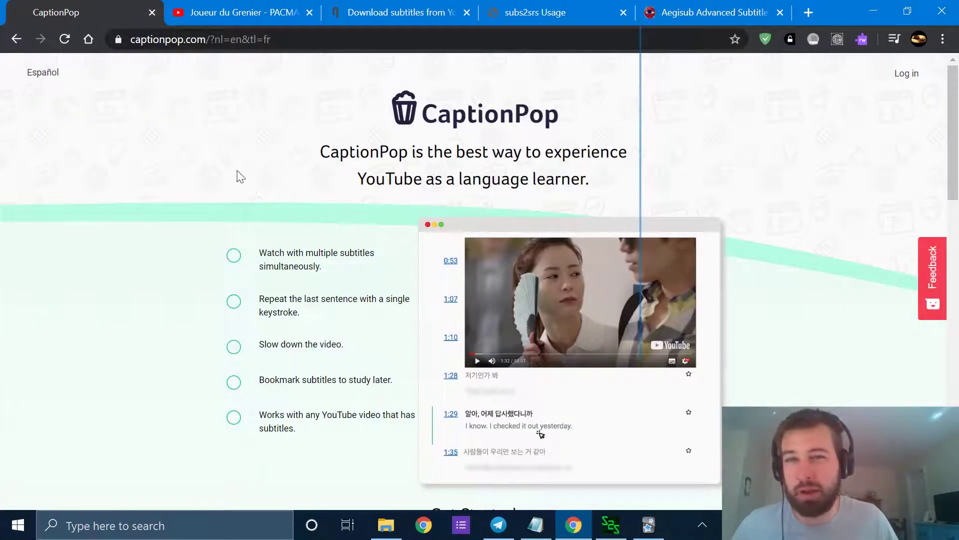
{"action": "scroll", "coordinate": [250, 189], "scroll_direction": "down", "scroll_amount": 7}
{"action": "scroll", "coordinate": [267, 203], "scroll_direction": "up", "scroll_amount": 4}
{"action": "scroll", "coordinate": [272, 199], "scroll_direction": "down", "scroll_amount": 3}
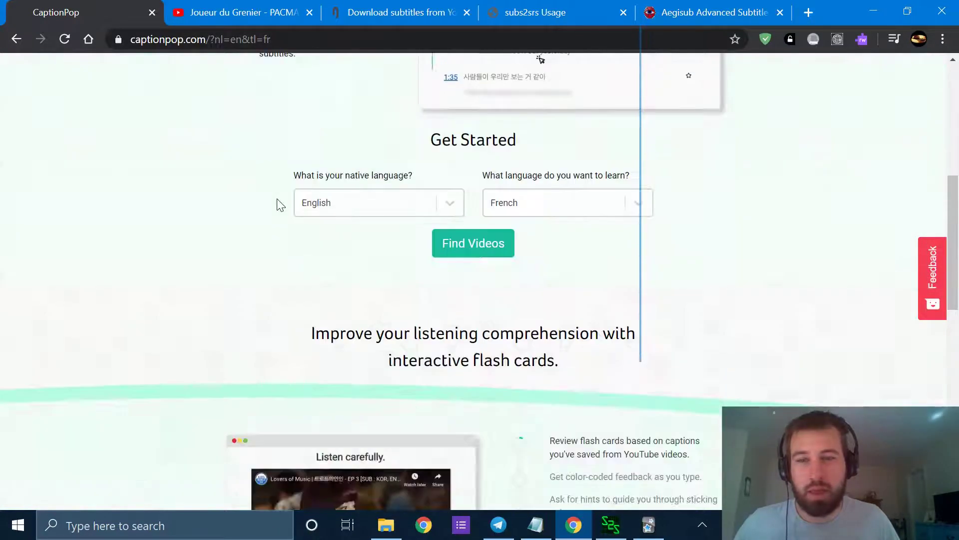
{"action": "scroll", "coordinate": [410, 335], "scroll_direction": "up", "scroll_amount": 3}
{"action": "left_click", "coordinate": [557, 358]}
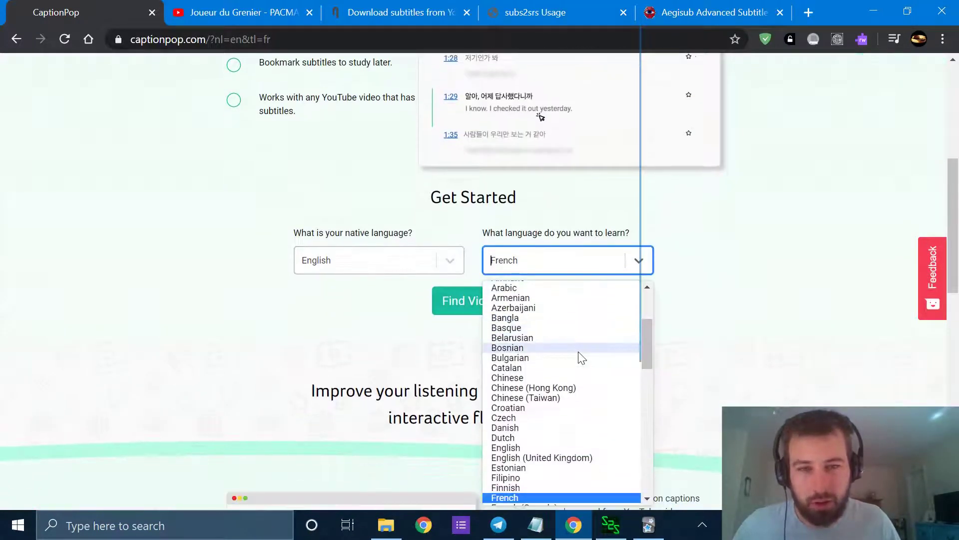
{"action": "left_click", "coordinate": [748, 299]}
{"action": "left_click", "coordinate": [483, 300]}
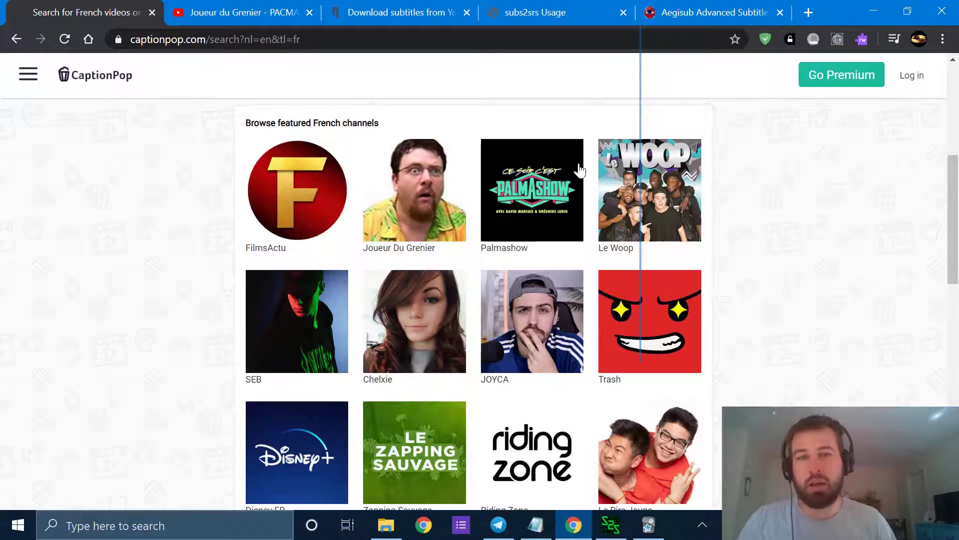
- Browse the featured French channels, search CaptionPop for "confinement", and load more videos with English and French subtitles
{"action": "scroll", "coordinate": [495, 164], "scroll_direction": "down", "scroll_amount": 15}
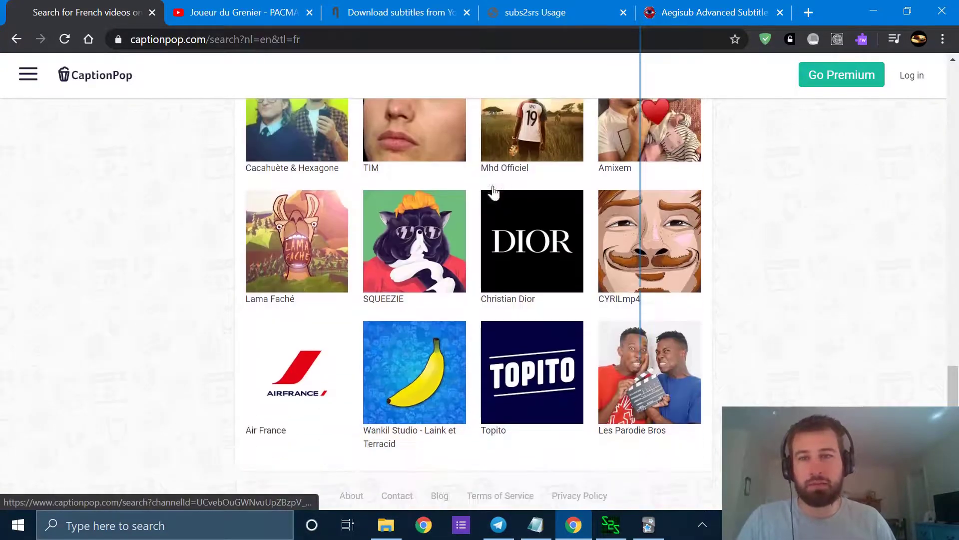
{"action": "scroll", "coordinate": [515, 270], "scroll_direction": "up", "scroll_amount": 10}
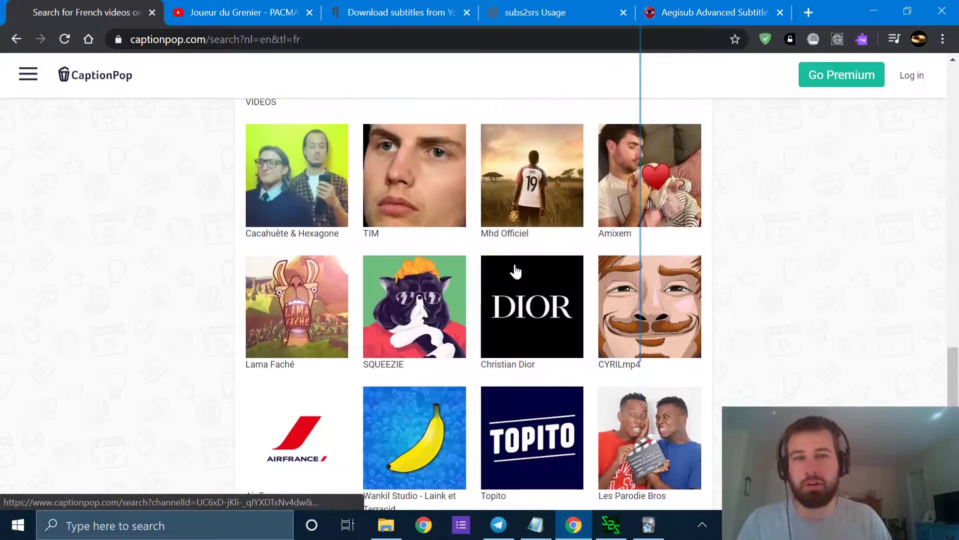
{"action": "scroll", "coordinate": [515, 269], "scroll_direction": "up", "scroll_amount": 5}
{"action": "left_click", "coordinate": [434, 171]}
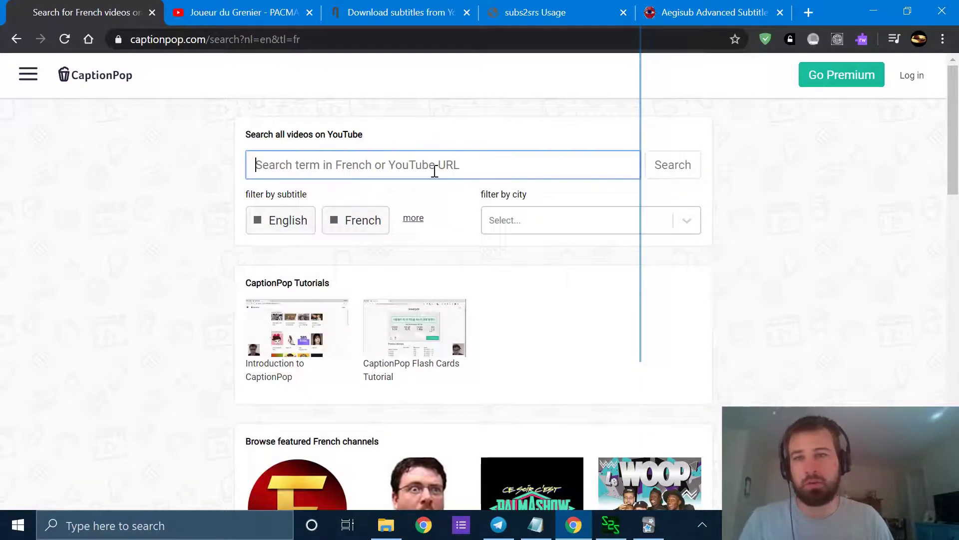
{"action": "type", "text": "confinement"}
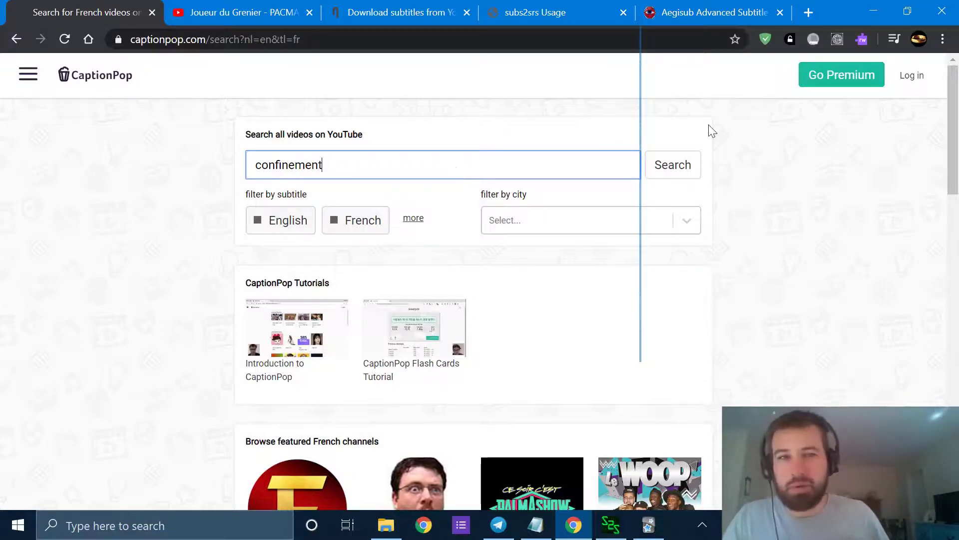
{"action": "left_click", "coordinate": [669, 166]}
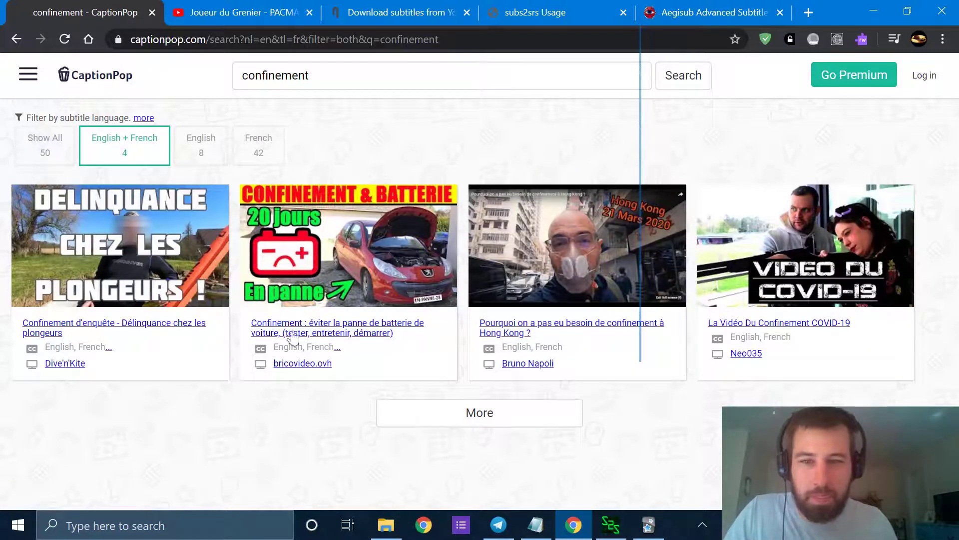
{"action": "left_click", "coordinate": [492, 412]}
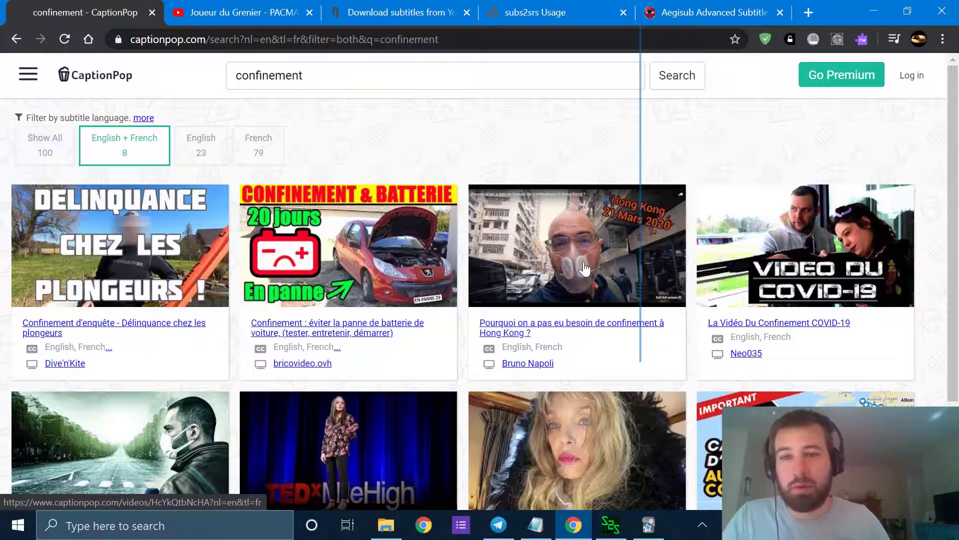
- Open Google in a new browser tab and search for "download youtube videos"
{"action": "left_click", "coordinate": [299, 18]}
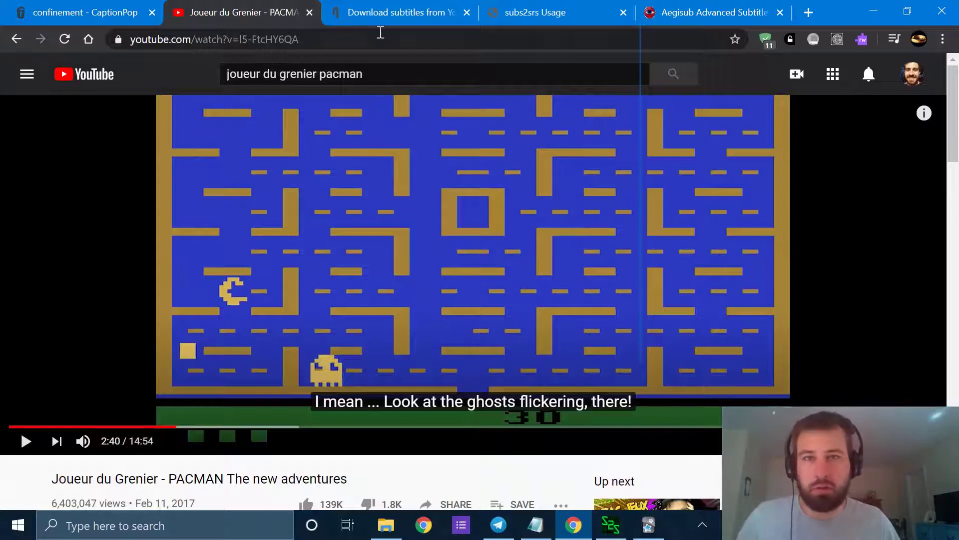
{"action": "left_click", "coordinate": [366, 16]}
{"action": "left_click", "coordinate": [279, 15]}
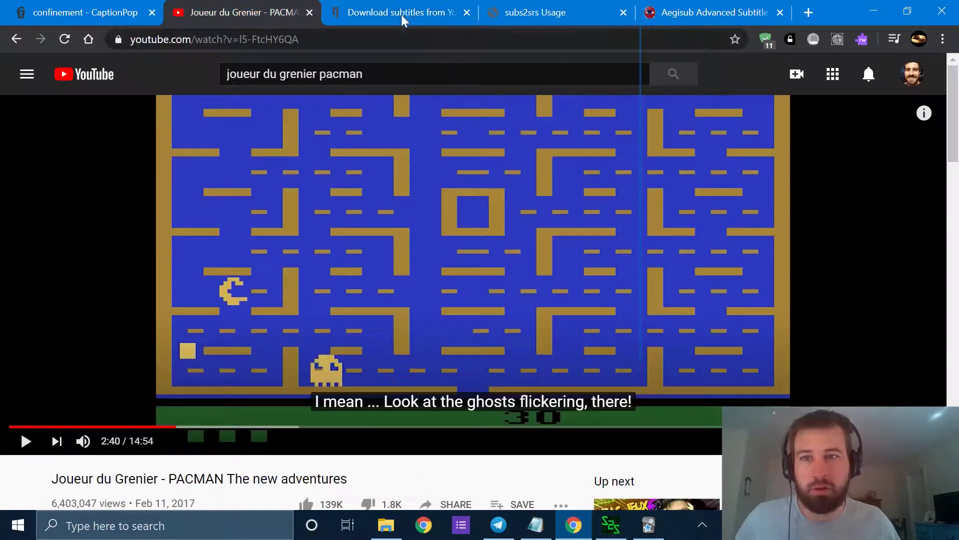
{"action": "left_click", "coordinate": [809, 12]}
{"action": "type", "text": "google.com"}
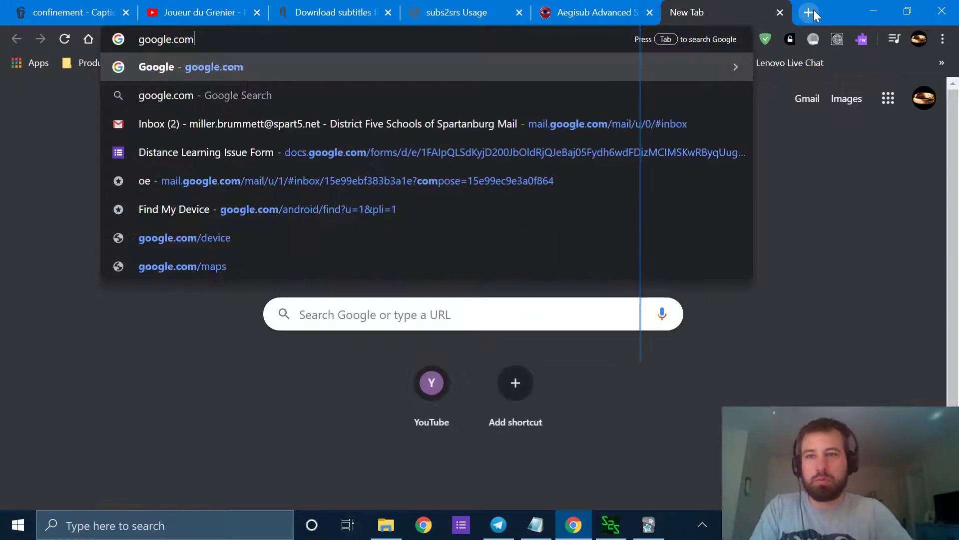
{"action": "key", "text": "Return"}
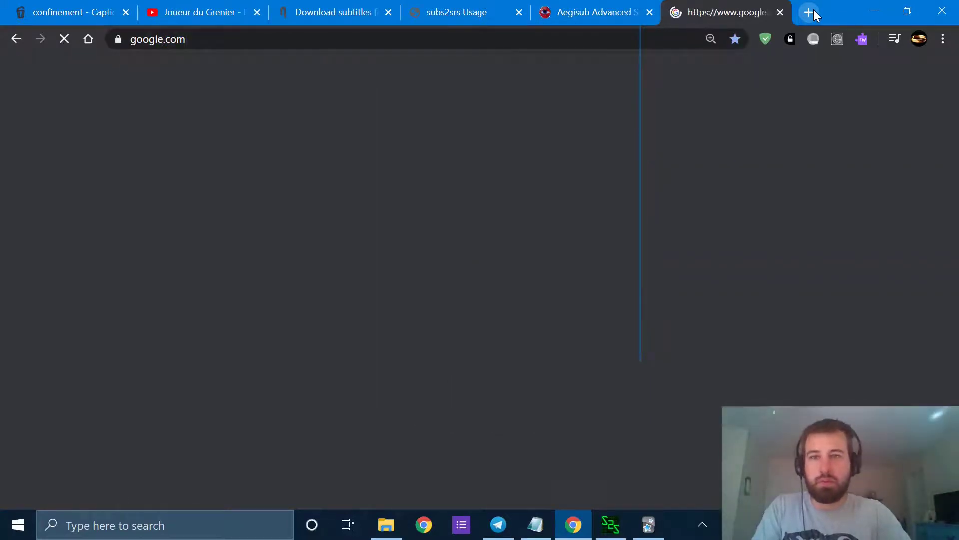
{"action": "type", "text": "download "}
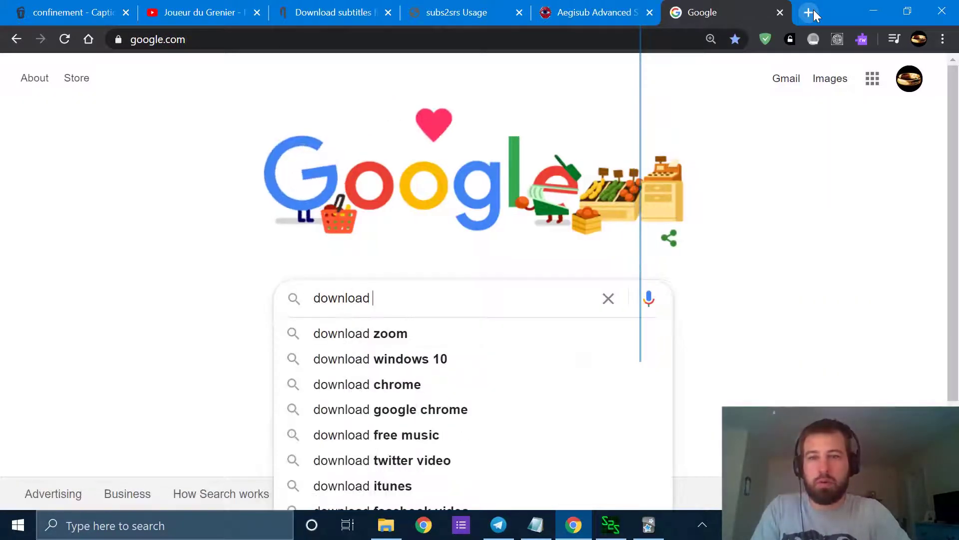
{"action": "type", "text": "youtube videos"}
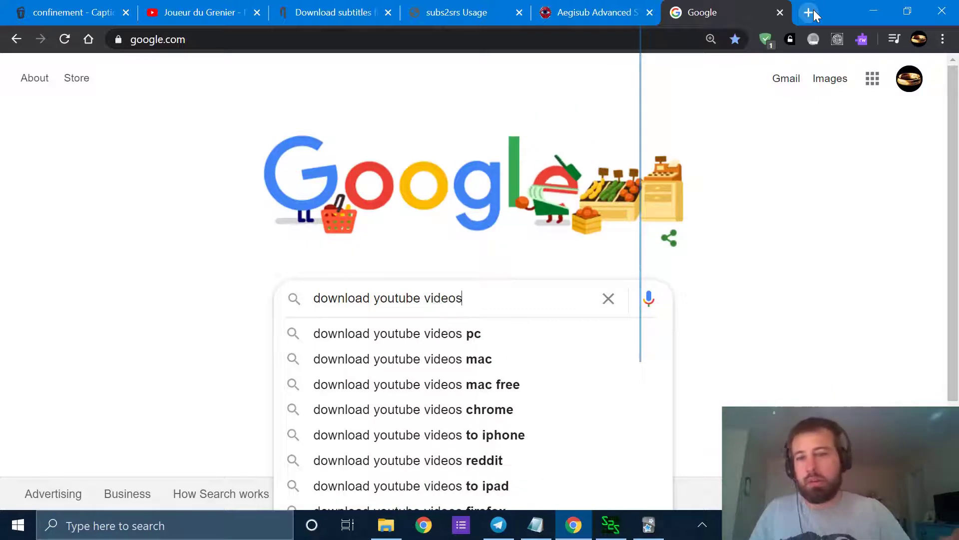
{"action": "key", "text": "Return"}
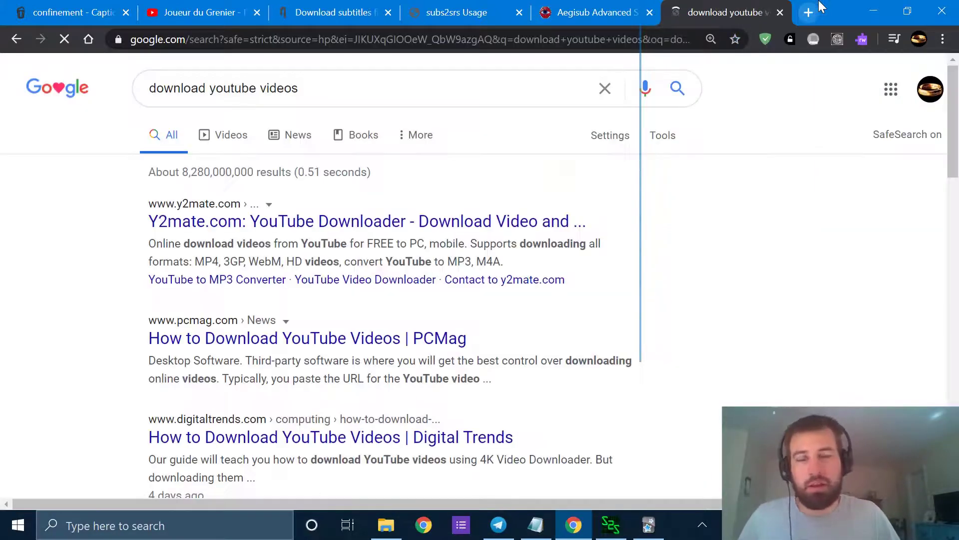
- Open the youtube-video-downloader.xyz site from the search results and look over its page
{"action": "scroll", "coordinate": [300, 314], "scroll_direction": "down", "scroll_amount": 1}
{"action": "scroll", "coordinate": [301, 313], "scroll_direction": "down", "scroll_amount": 7}
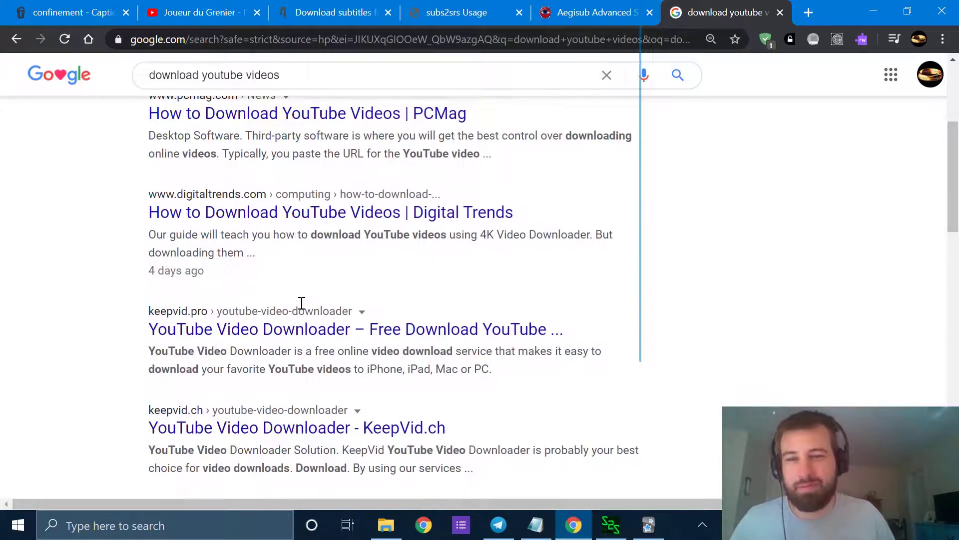
{"action": "scroll", "coordinate": [320, 299], "scroll_direction": "down", "scroll_amount": 2}
{"action": "left_click", "coordinate": [353, 309]}
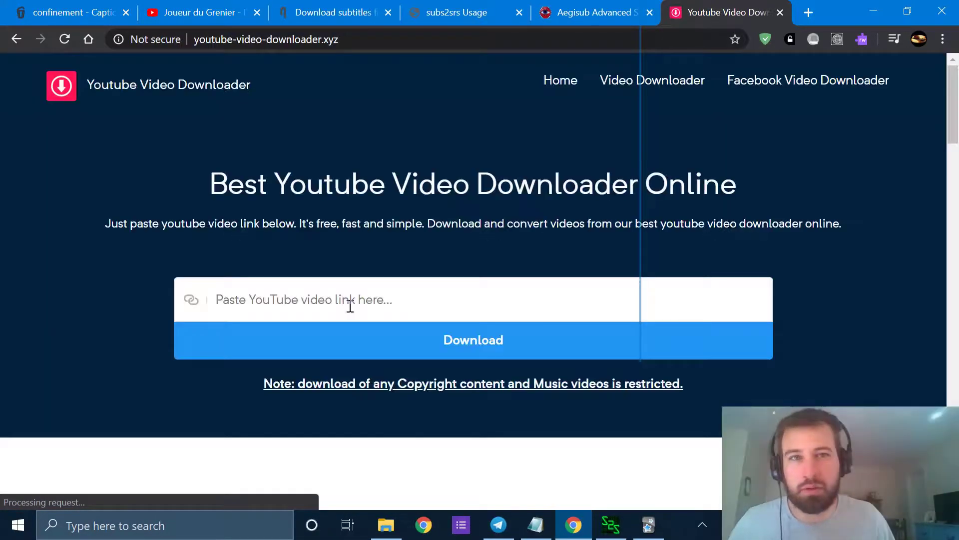
{"action": "scroll", "coordinate": [395, 248], "scroll_direction": "down", "scroll_amount": 3}
{"action": "scroll", "coordinate": [395, 248], "scroll_direction": "up", "scroll_amount": 3}
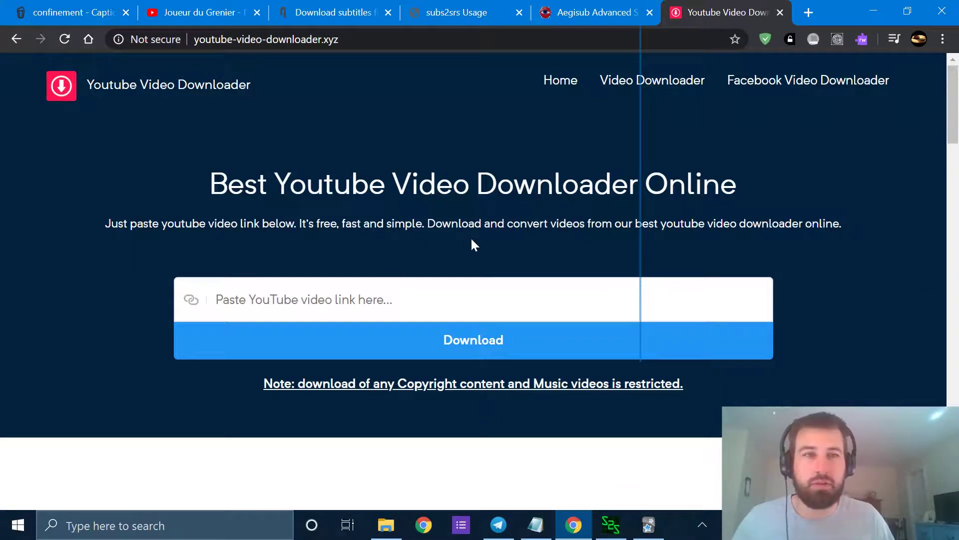
{"action": "scroll", "coordinate": [471, 243], "scroll_direction": "down", "scroll_amount": 3}
{"action": "scroll", "coordinate": [465, 251], "scroll_direction": "up", "scroll_amount": 3}
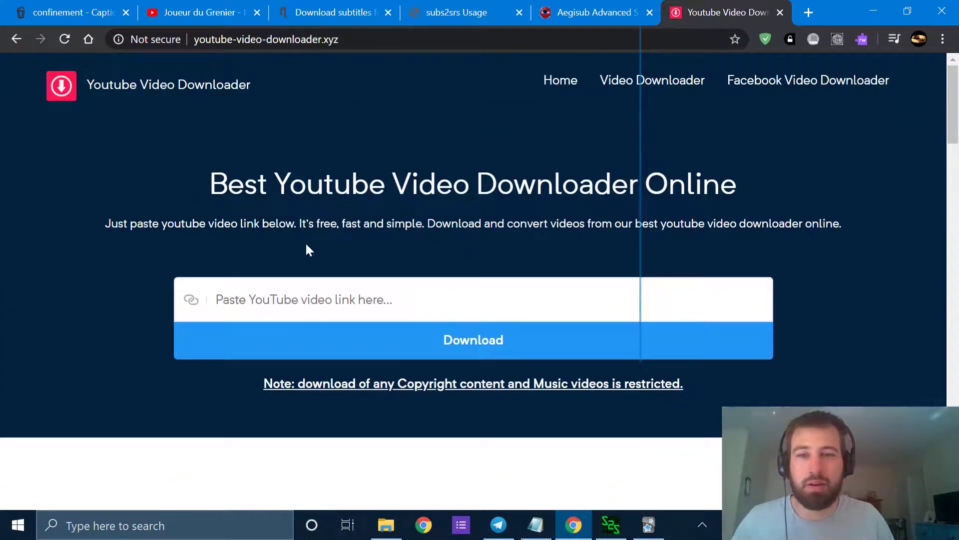
- Copy the URL of the Joueur du Grenier PACMAN video from YouTube into the video downloader's link field
{"action": "left_click", "coordinate": [344, 300]}
{"action": "left_click", "coordinate": [221, 11]}
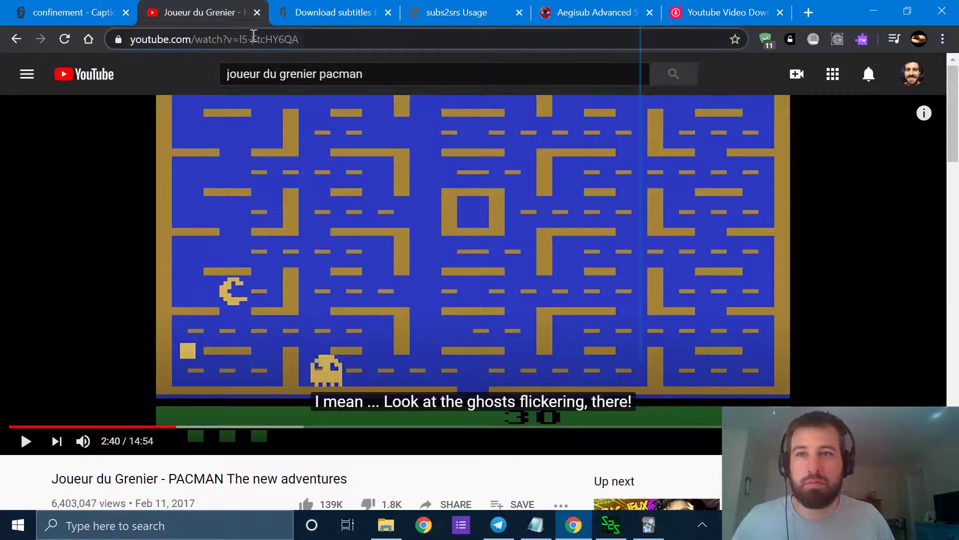
{"action": "right_click", "coordinate": [252, 39]}
{"action": "left_click", "coordinate": [298, 141]}
{"action": "left_click", "coordinate": [724, 12]}
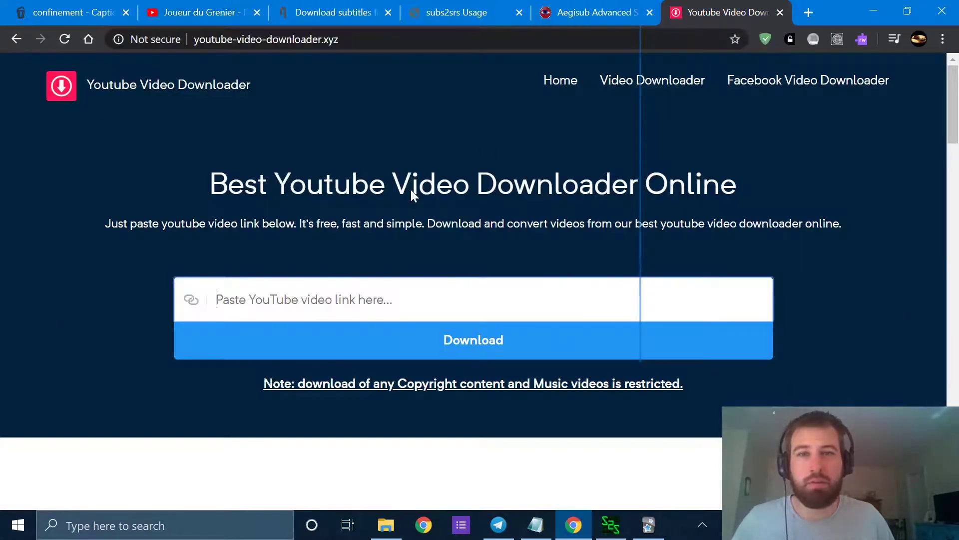
{"action": "right_click", "coordinate": [395, 297]}
{"action": "left_click", "coordinate": [458, 151]}
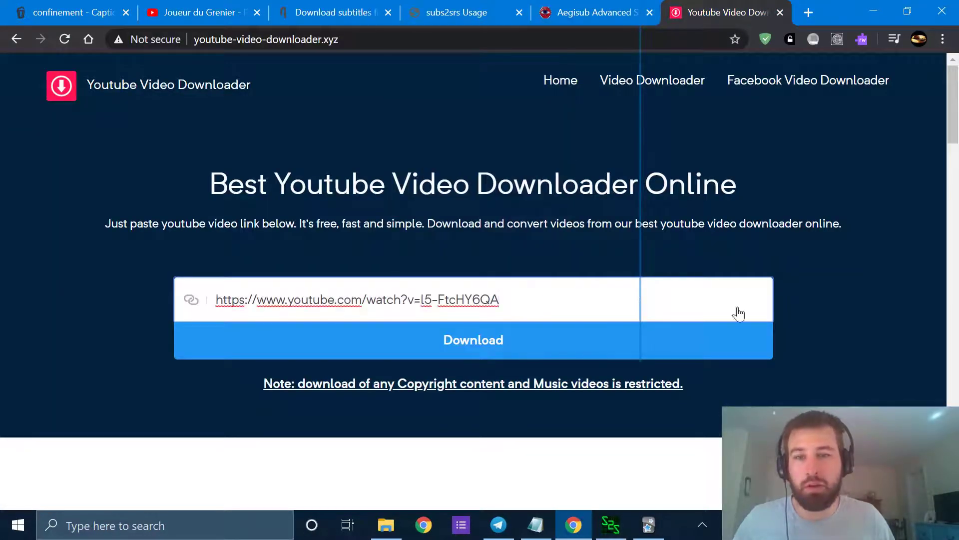
- Check the Downloads folder and the Desktop's JDGPacMan folder in File Explorer, select the PACMAN MP4 video, and close the window
{"action": "left_click", "coordinate": [386, 525]}
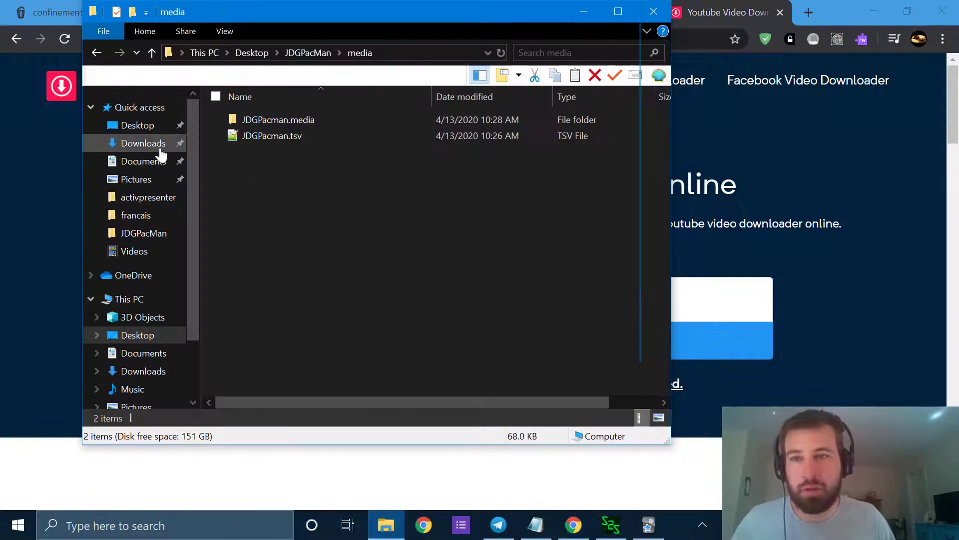
{"action": "left_click", "coordinate": [153, 144]}
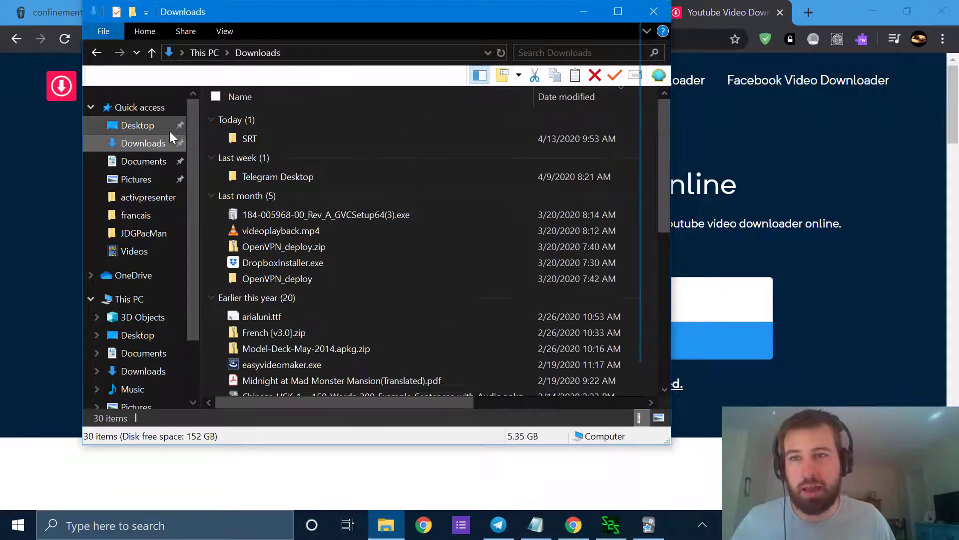
{"action": "left_click", "coordinate": [132, 125]}
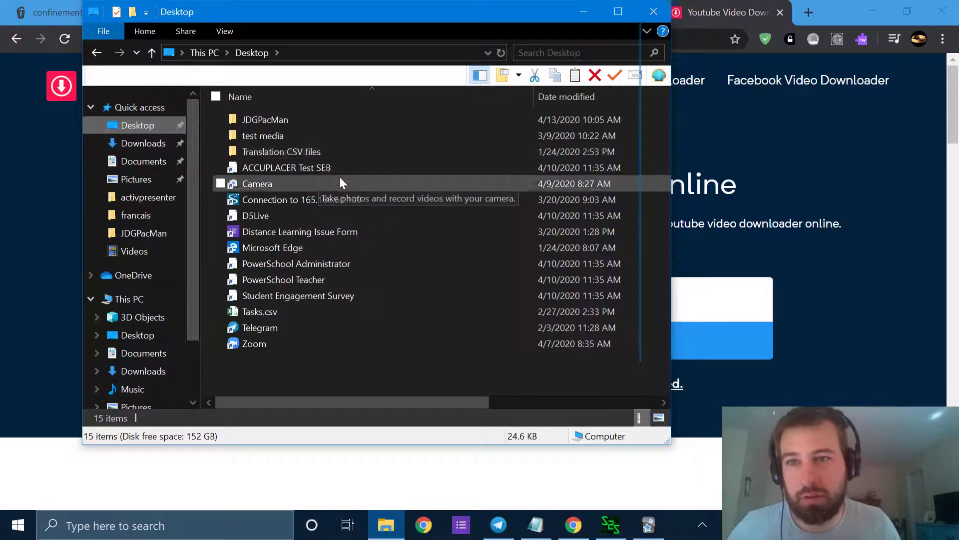
{"action": "double_click", "coordinate": [274, 119]}
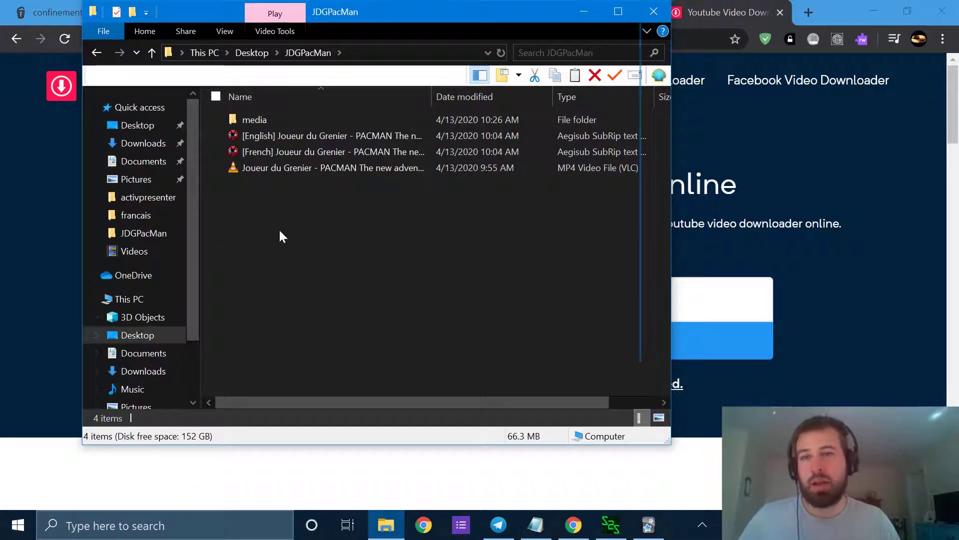
{"action": "left_click", "coordinate": [274, 168]}
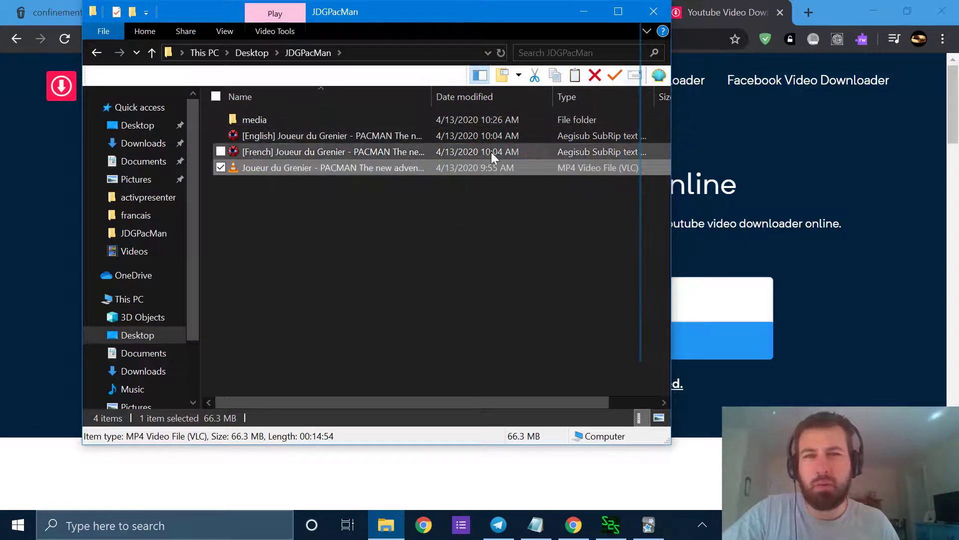
{"action": "left_click", "coordinate": [652, 12]}
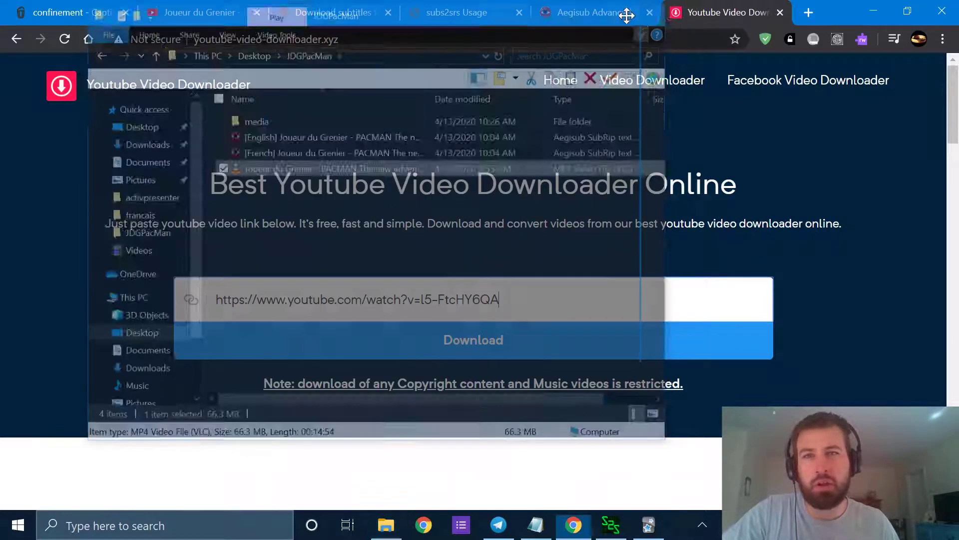
- Submit the PACMAN video's YouTube link to DownSub and go to the SRT download for the French subtitles
{"action": "left_click", "coordinate": [351, 7]}
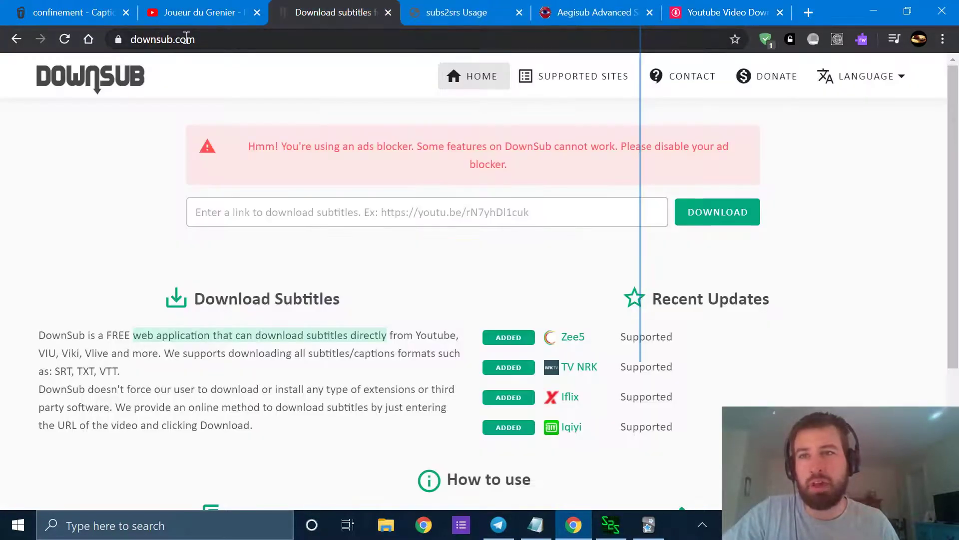
{"action": "left_click", "coordinate": [255, 218]}
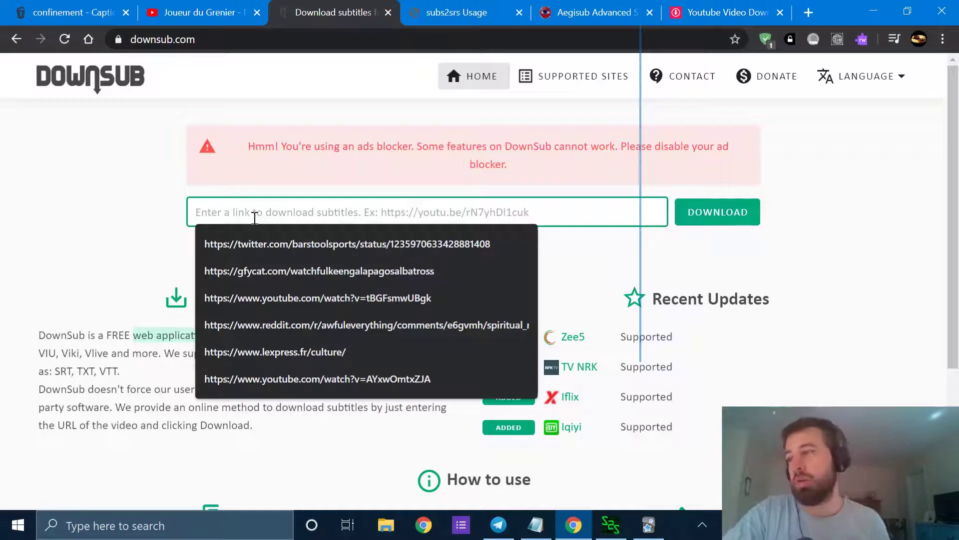
{"action": "right_click", "coordinate": [388, 214]}
{"action": "left_click", "coordinate": [520, 346]}
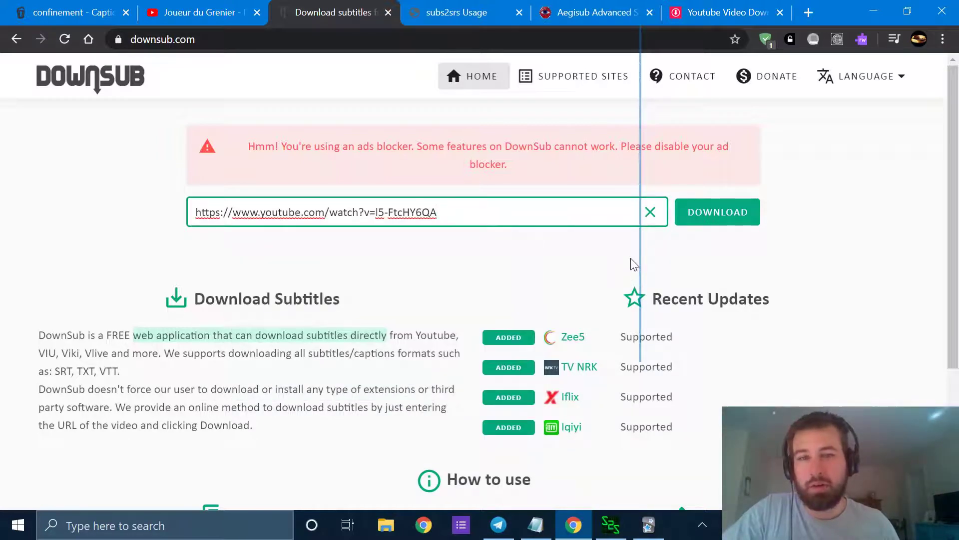
{"action": "left_click", "coordinate": [720, 215]}
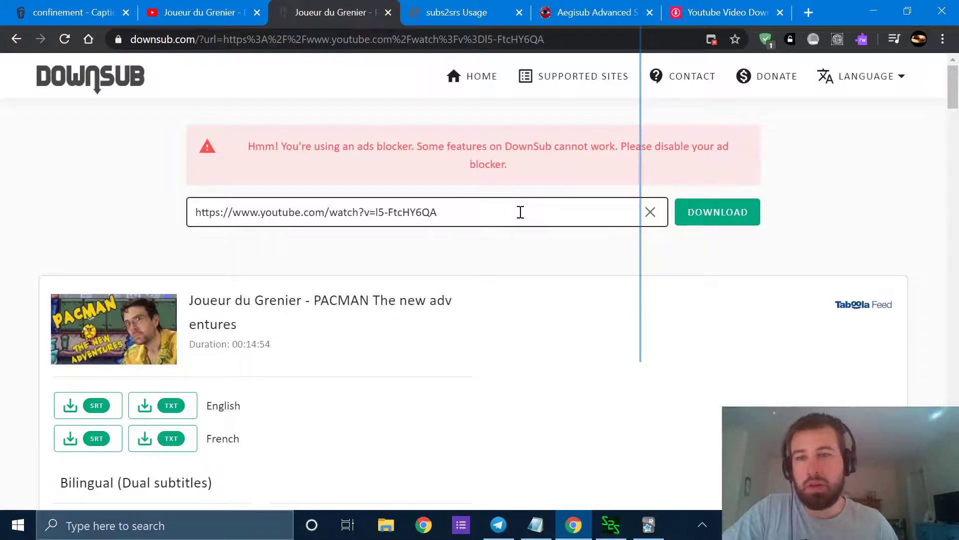
{"action": "scroll", "coordinate": [518, 209], "scroll_direction": "down", "scroll_amount": 1}
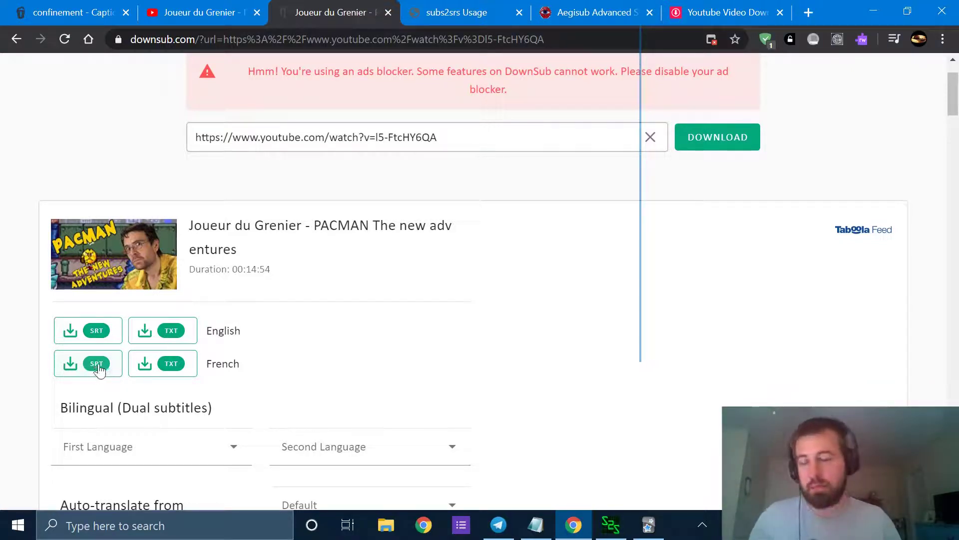
{"action": "left_click", "coordinate": [95, 368]}
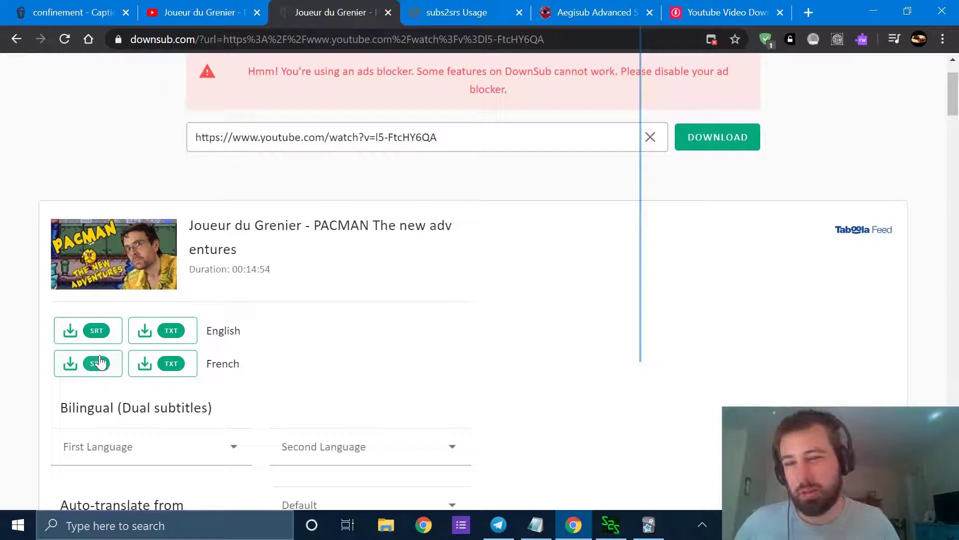
- Open the JDGPacMan folder on the Desktop in File Explorer and check the English and French subtitle files
{"action": "left_click", "coordinate": [389, 528]}
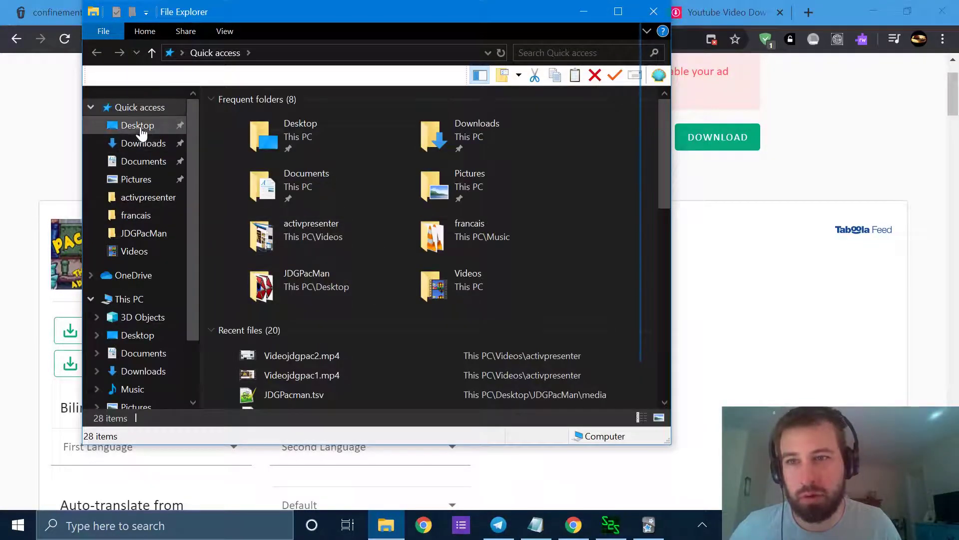
{"action": "left_click", "coordinate": [140, 127]}
{"action": "double_click", "coordinate": [311, 121]}
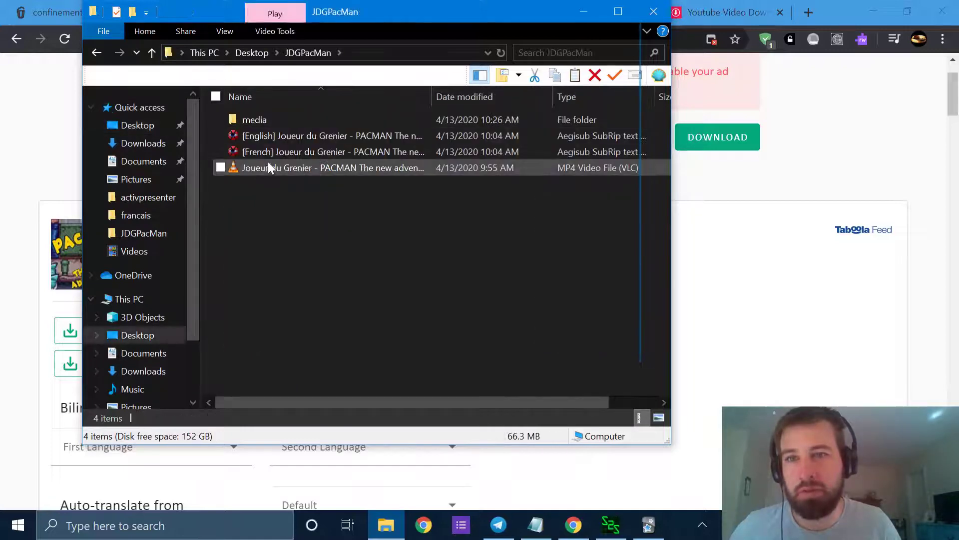
{"action": "left_click", "coordinate": [277, 154]}
{"action": "left_click", "coordinate": [280, 135]}
{"action": "left_click", "coordinate": [286, 150]}
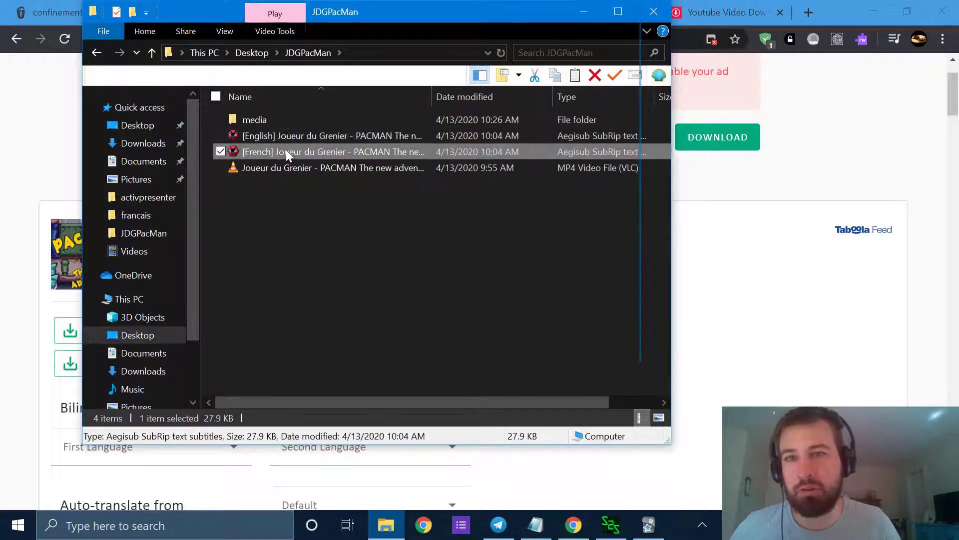
- Review the English and French subtitle files and the PACMAN MP4 video in the JDGPacMan folder
{"action": "left_click", "coordinate": [301, 135]}
{"action": "left_click", "coordinate": [289, 152]}
{"action": "left_click", "coordinate": [283, 167]}
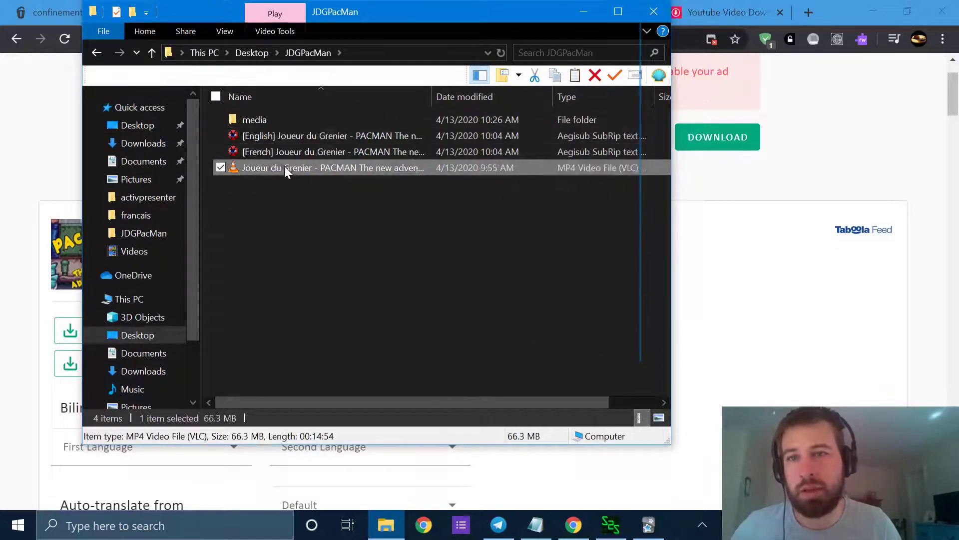
{"action": "left_click", "coordinate": [290, 152]}
{"action": "left_click", "coordinate": [294, 137]}
{"action": "left_click", "coordinate": [290, 151]}
{"action": "left_click", "coordinate": [286, 167]}
{"action": "left_click", "coordinate": [290, 151]}
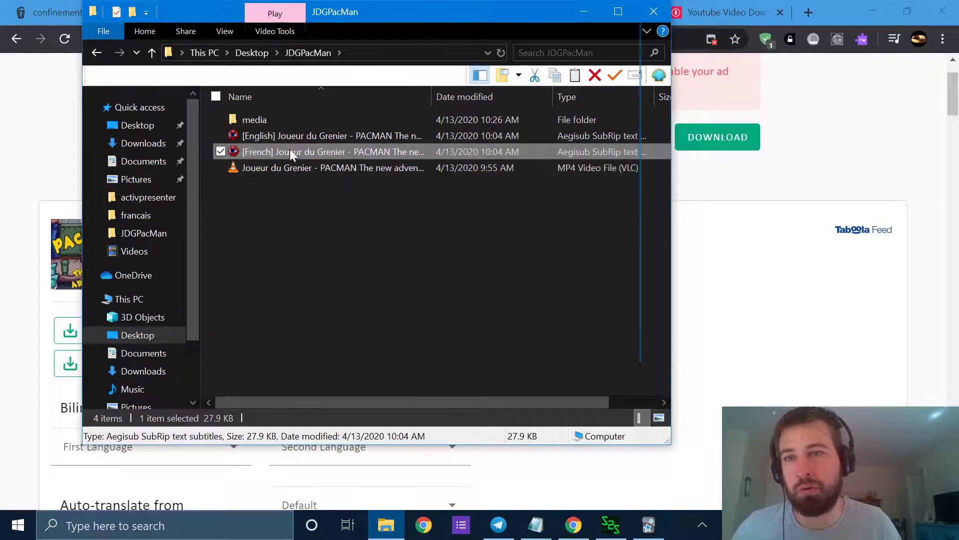
{"action": "left_click", "coordinate": [294, 137]}
- Switch to subs2srs and load the French PACMAN subtitle file from the Desktop's JDGPacMan folder as the target-language subtitles (Subs1)
{"action": "left_click", "coordinate": [609, 524]}
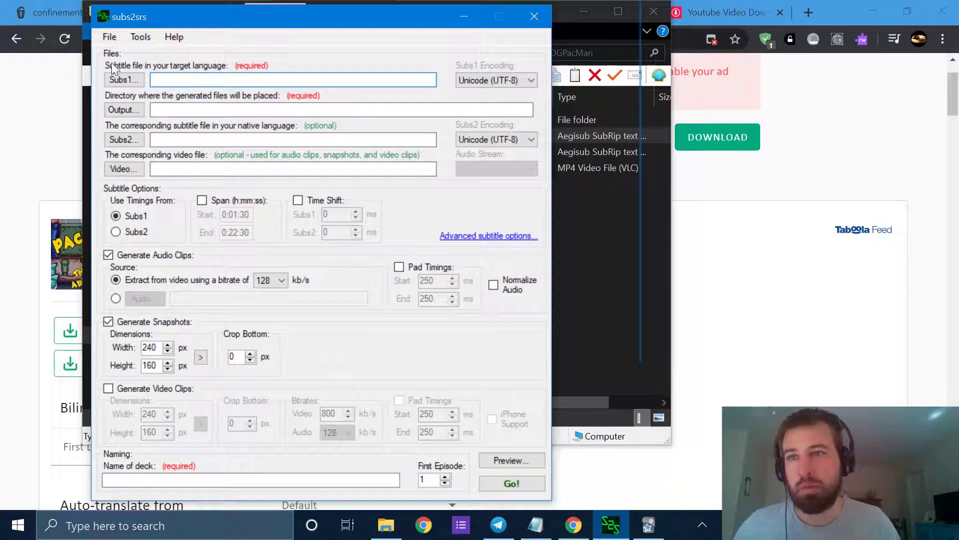
{"action": "left_click", "coordinate": [135, 79]}
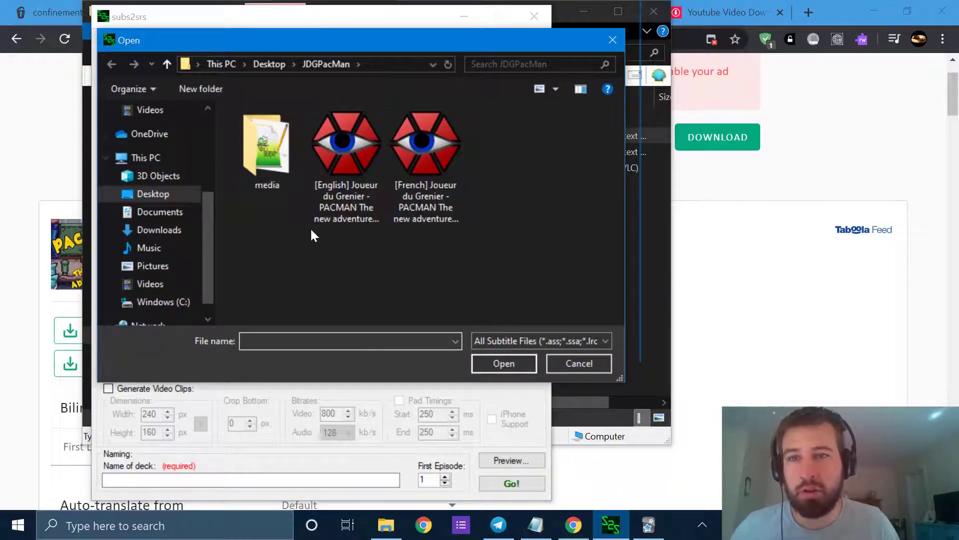
{"action": "scroll", "coordinate": [157, 192], "scroll_direction": "up", "scroll_amount": 3}
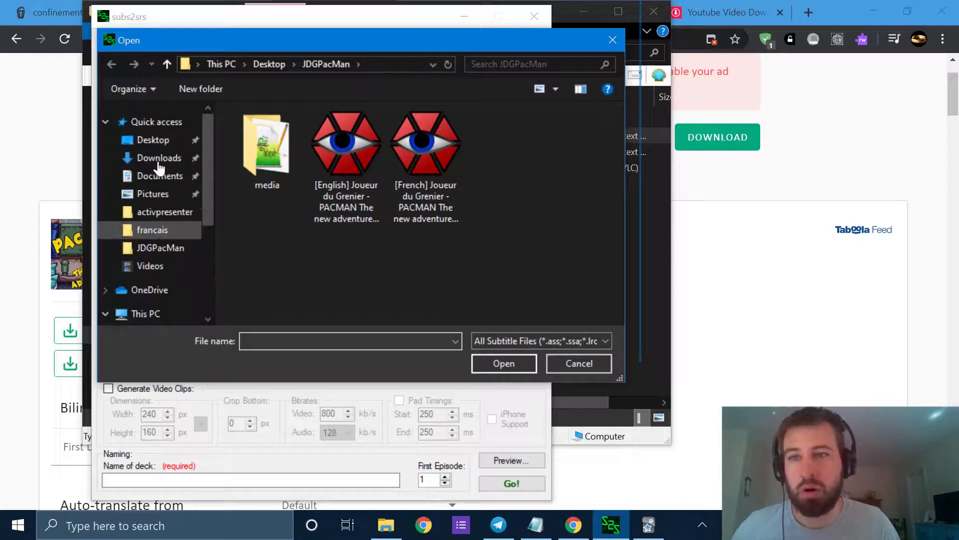
{"action": "left_click", "coordinate": [167, 144]}
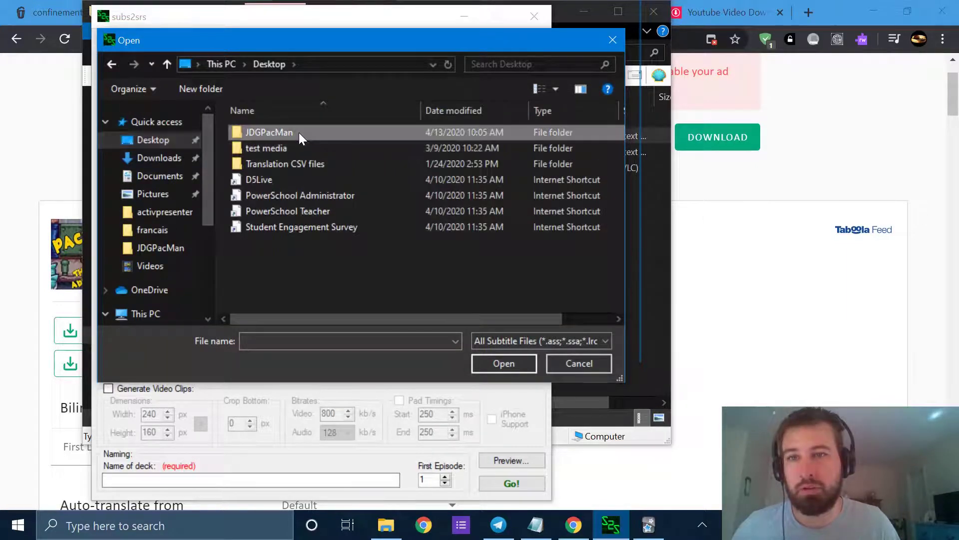
{"action": "double_click", "coordinate": [299, 133]}
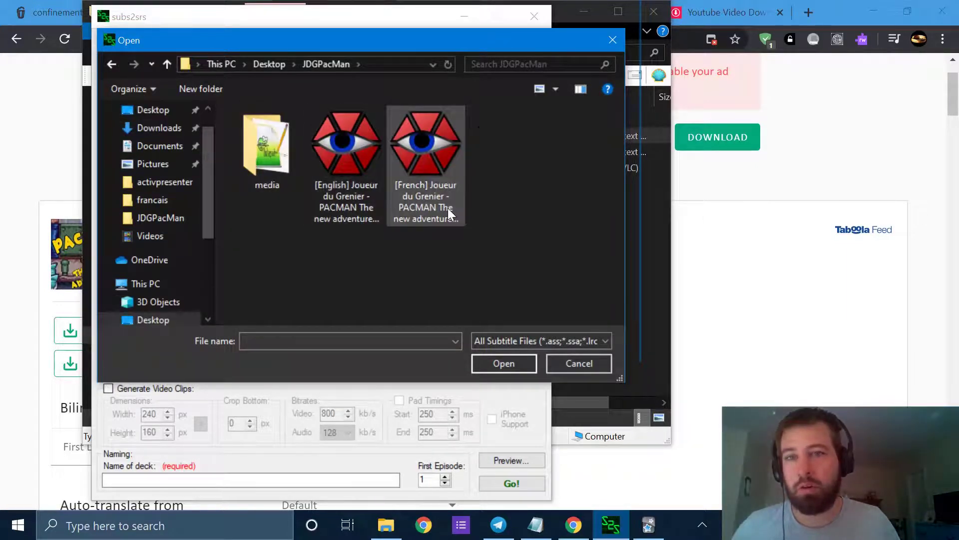
{"action": "double_click", "coordinate": [434, 149]}
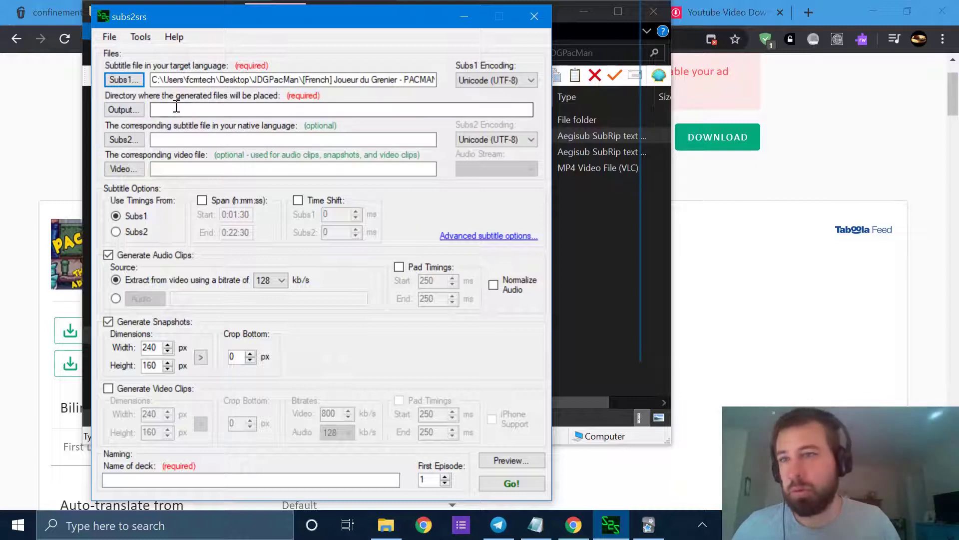
- Set the output directory to the media folder inside the Desktop's JDGPacMan folder
{"action": "left_click", "coordinate": [123, 109]}
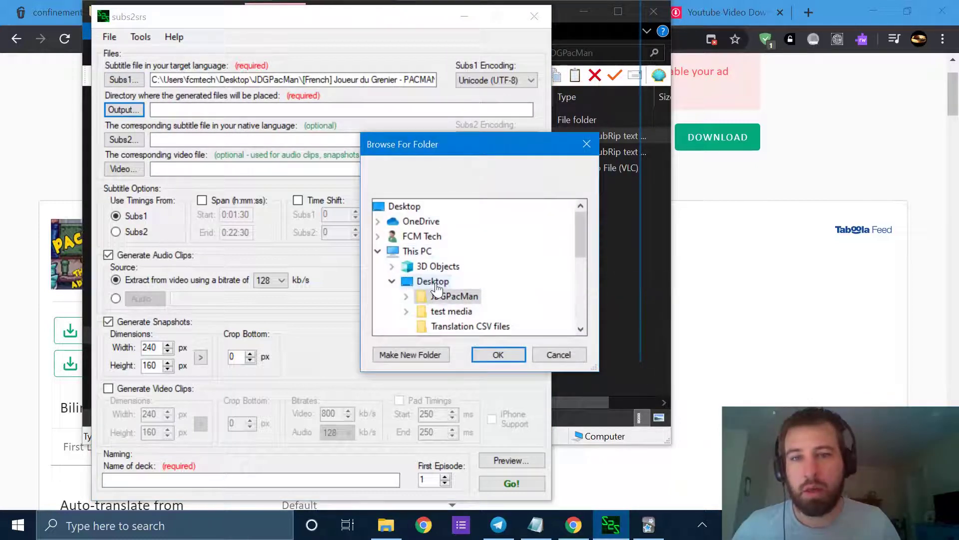
{"action": "scroll", "coordinate": [450, 264], "scroll_direction": "down", "scroll_amount": 1}
{"action": "left_click", "coordinate": [455, 252]}
{"action": "scroll", "coordinate": [454, 257], "scroll_direction": "up", "scroll_amount": 1}
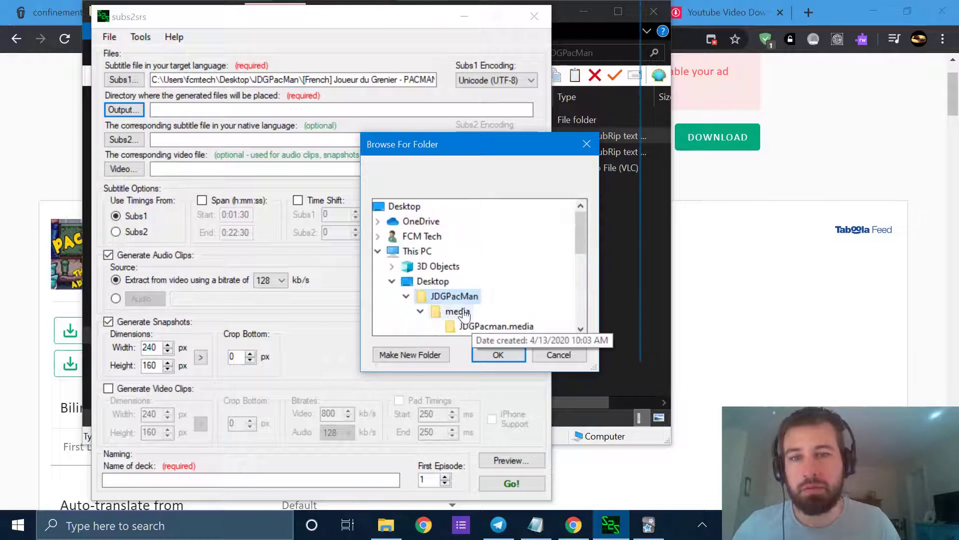
{"action": "left_click", "coordinate": [435, 311]}
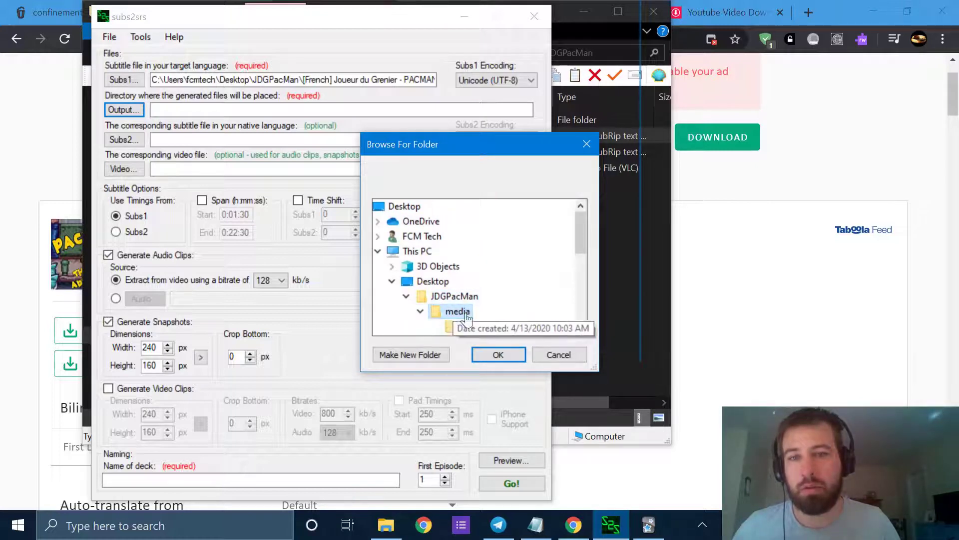
{"action": "left_click", "coordinate": [498, 354]}
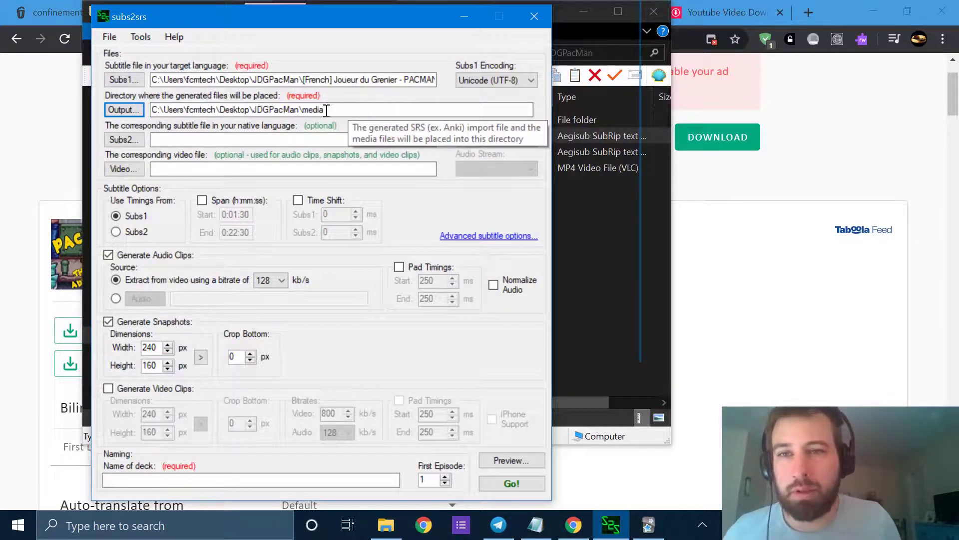
- Load the English PACMAN subtitle file as the native-language subtitles (Subs2) and the Joueur du Grenier PACMAN MP4 as the corresponding video
{"action": "left_click", "coordinate": [137, 139]}
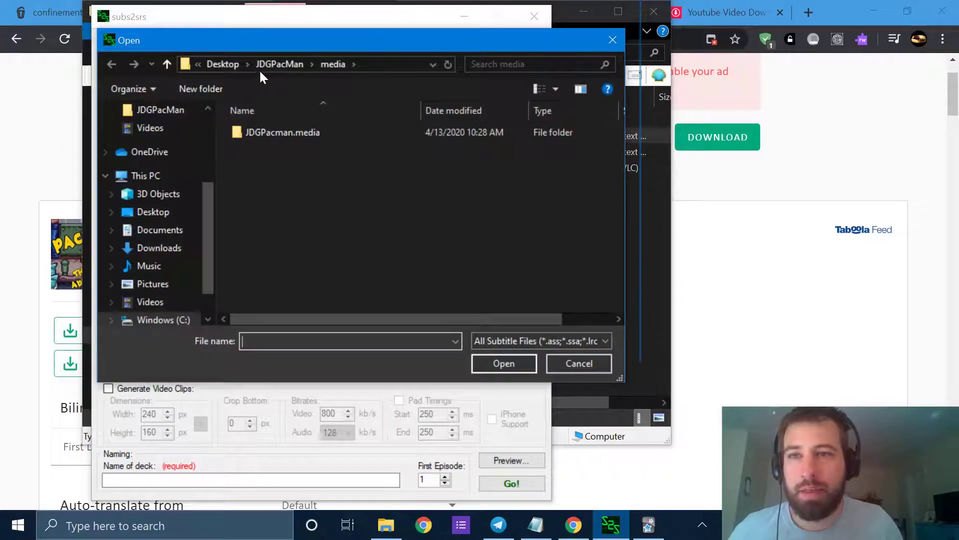
{"action": "left_click", "coordinate": [277, 67]}
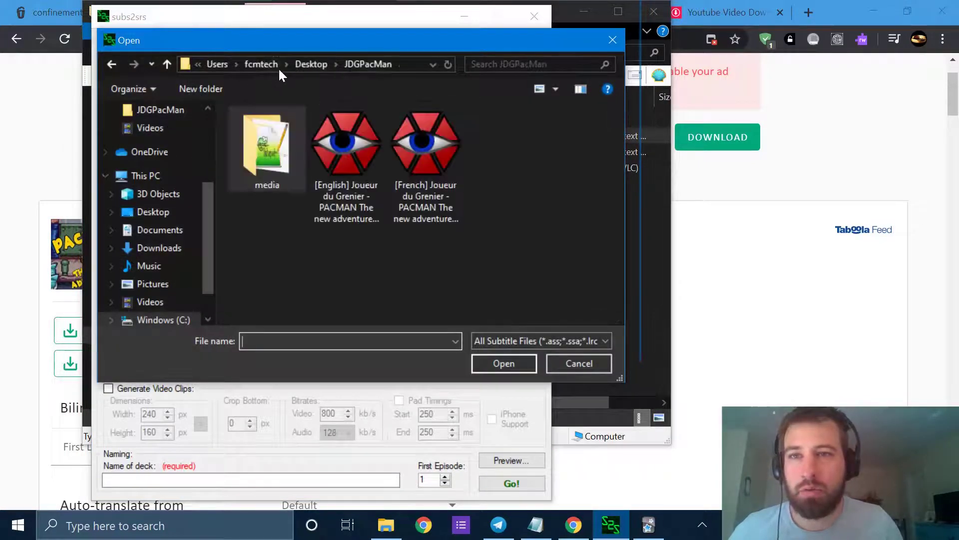
{"action": "left_click", "coordinate": [349, 166]}
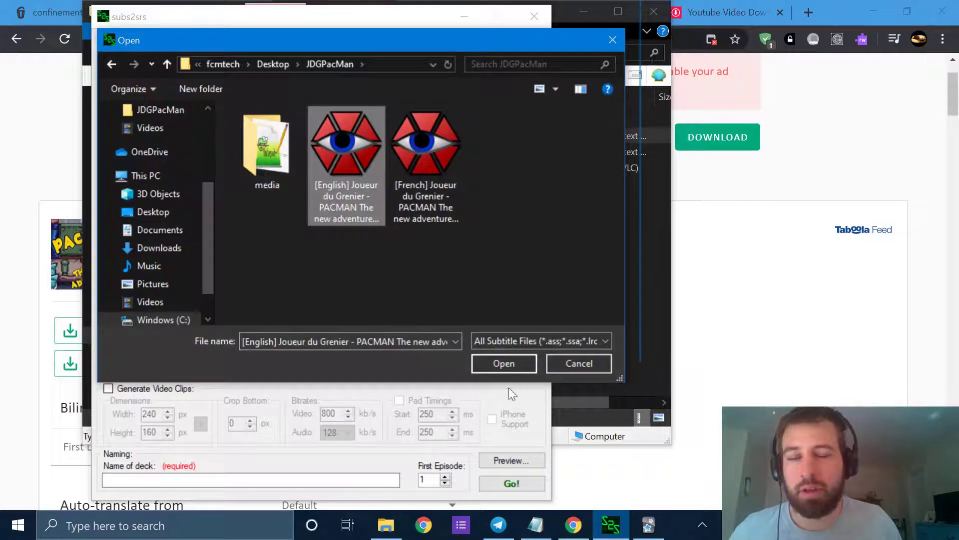
{"action": "left_click", "coordinate": [496, 367]}
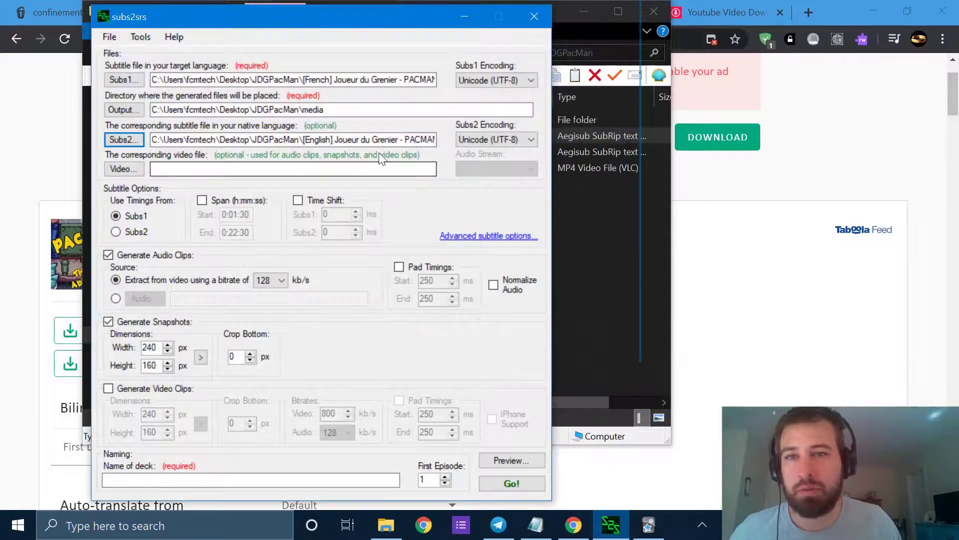
{"action": "left_click", "coordinate": [127, 170]}
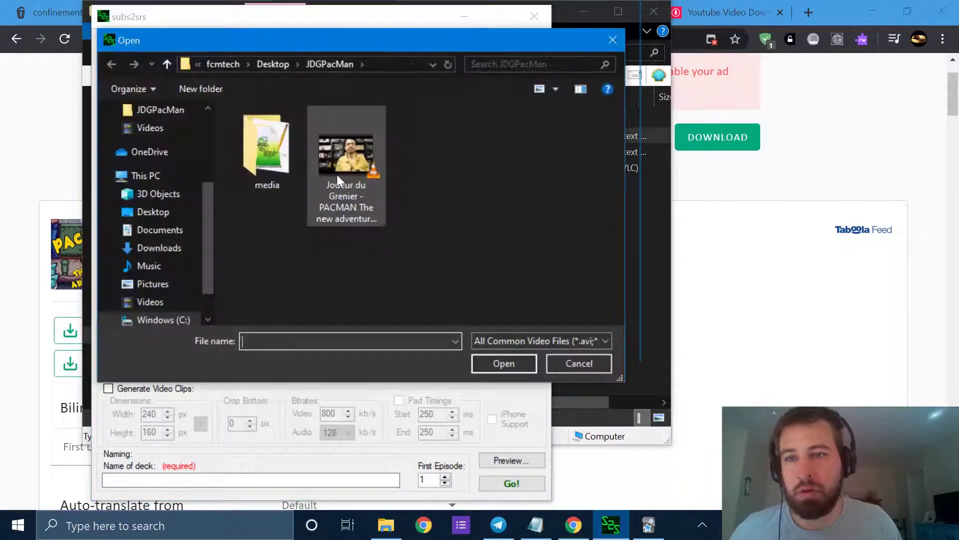
{"action": "double_click", "coordinate": [364, 167]}
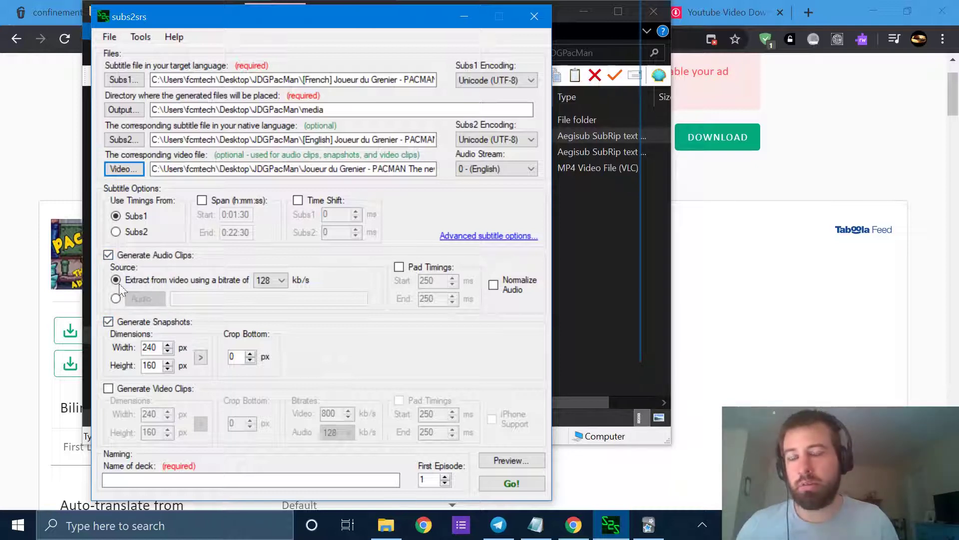
{"action": "left_click", "coordinate": [108, 322]}
{"action": "left_click", "coordinate": [107, 255]}
{"action": "left_click", "coordinate": [108, 388]}
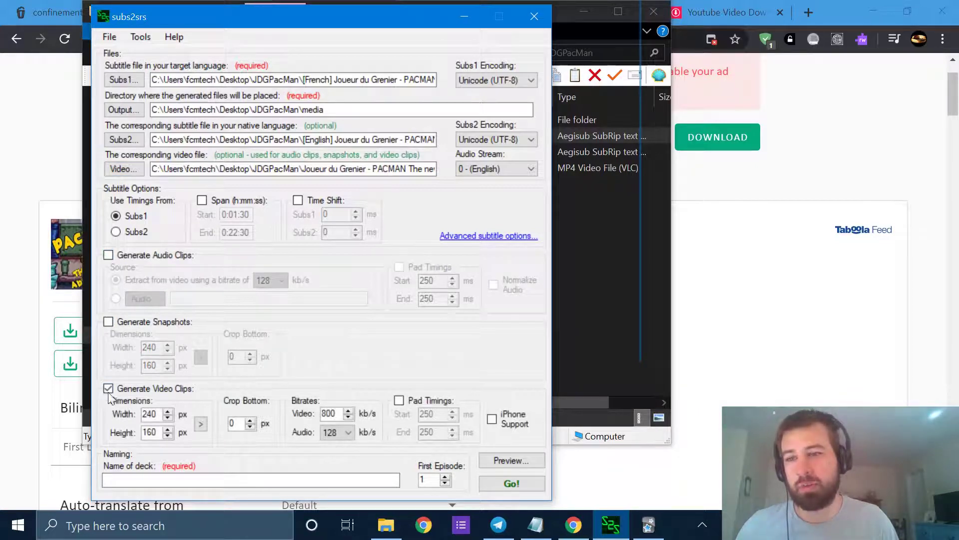
{"action": "left_click", "coordinate": [107, 388]}
{"action": "left_click", "coordinate": [108, 321]}
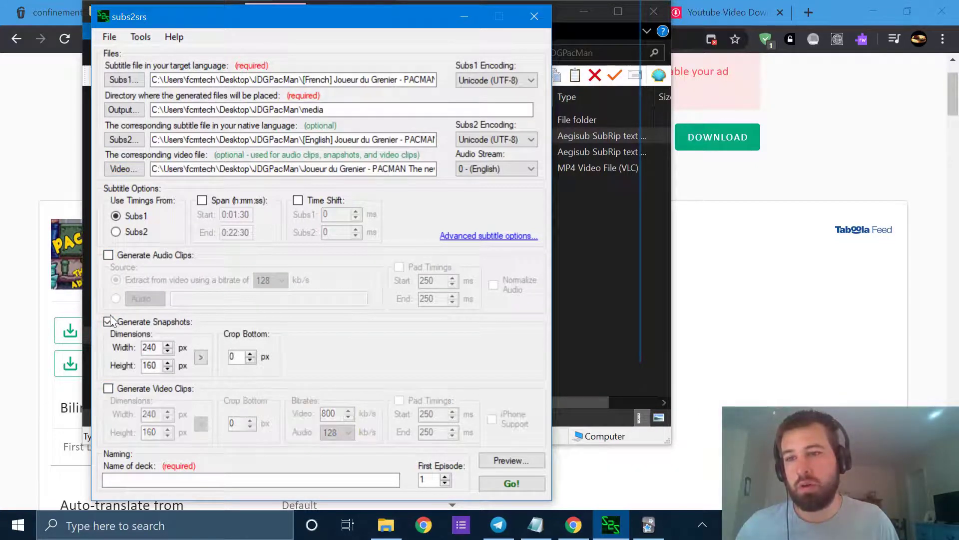
{"action": "left_click", "coordinate": [109, 255]}
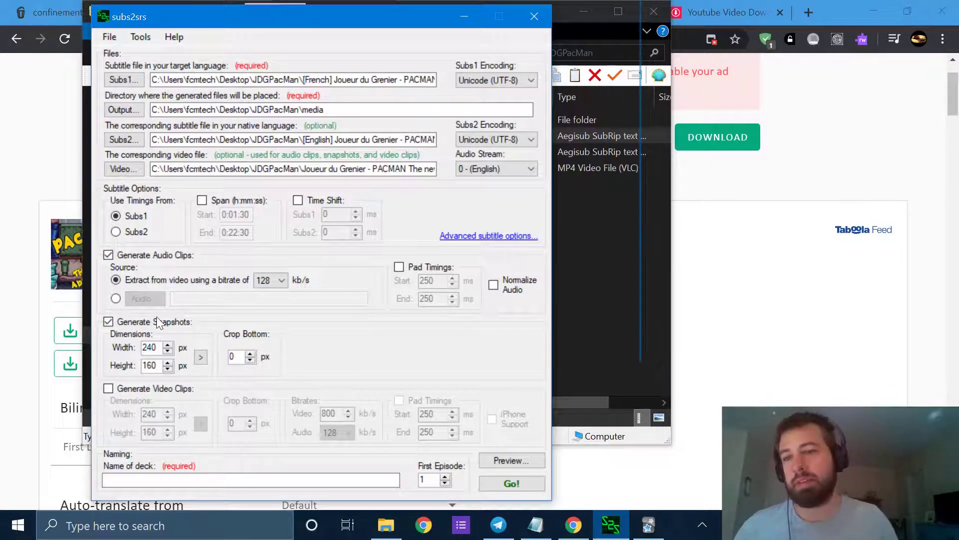
{"action": "mouse_move", "coordinate": [208, 331]}
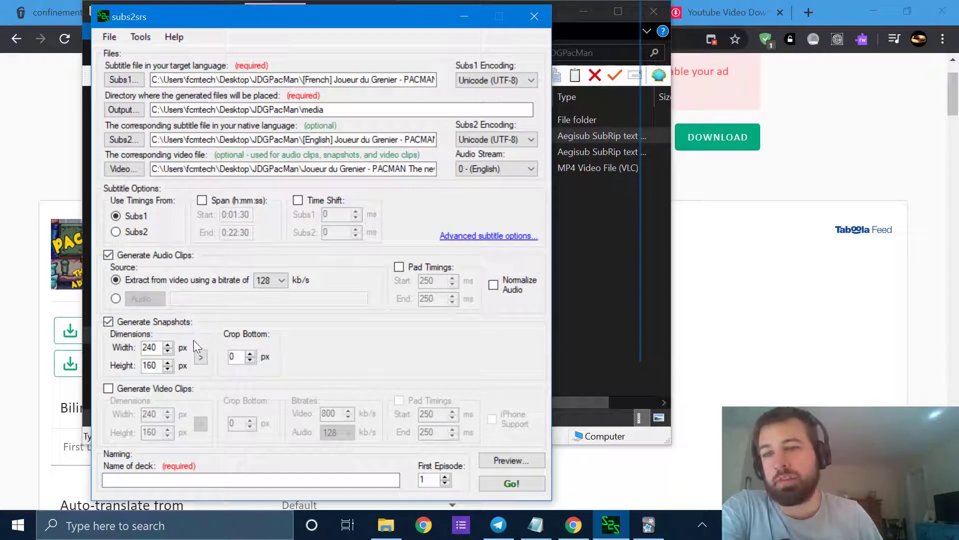
{"action": "left_click", "coordinate": [109, 322]}
{"action": "left_click", "coordinate": [109, 255]}
{"action": "left_click", "coordinate": [109, 388]}
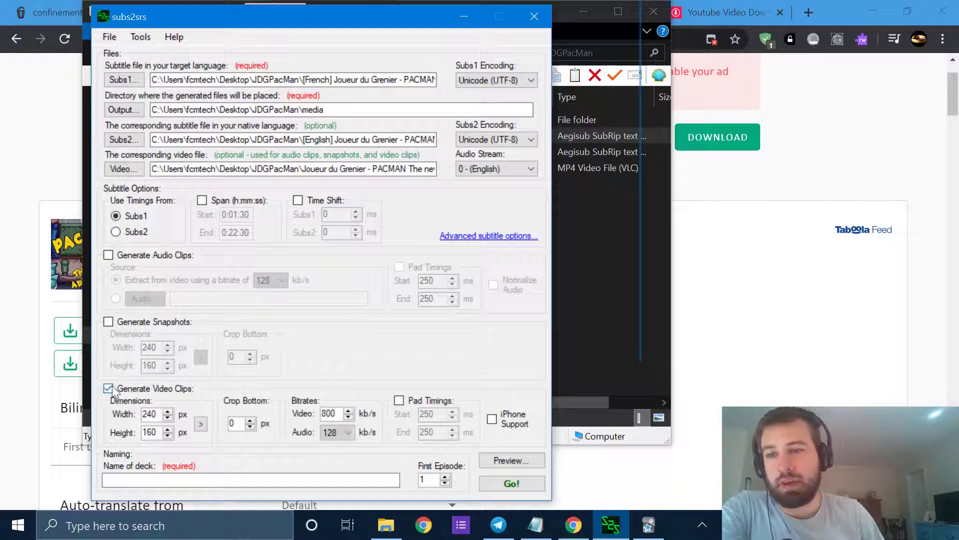
{"action": "left_click", "coordinate": [167, 390]}
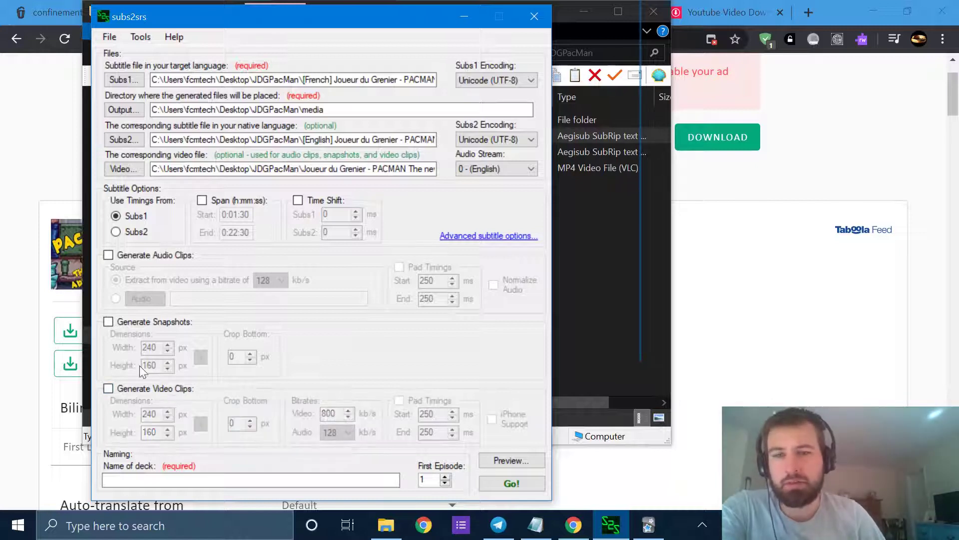
{"action": "left_click", "coordinate": [109, 322]}
{"action": "left_click", "coordinate": [119, 255]}
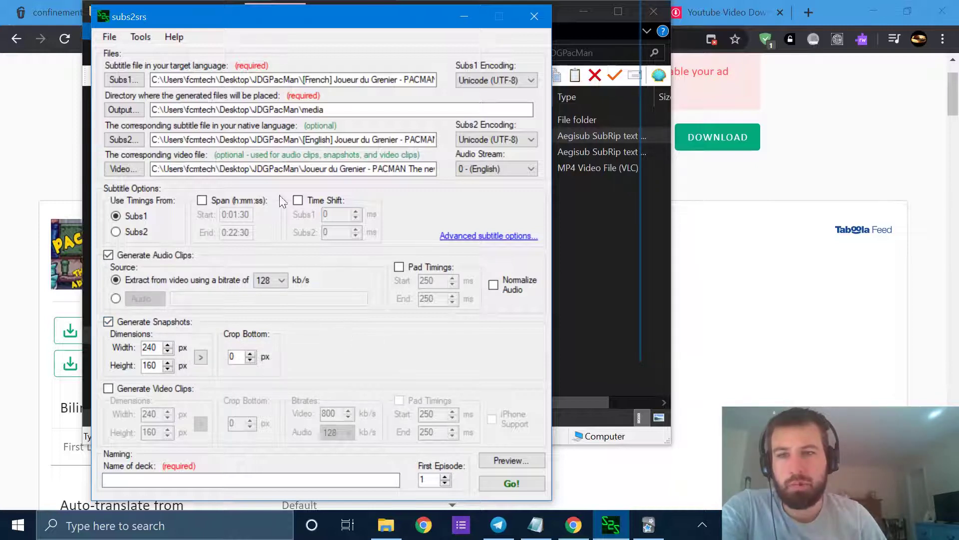
- Name the deck JDGpcmn and open the preview of the generated cards
{"action": "left_click", "coordinate": [173, 479]}
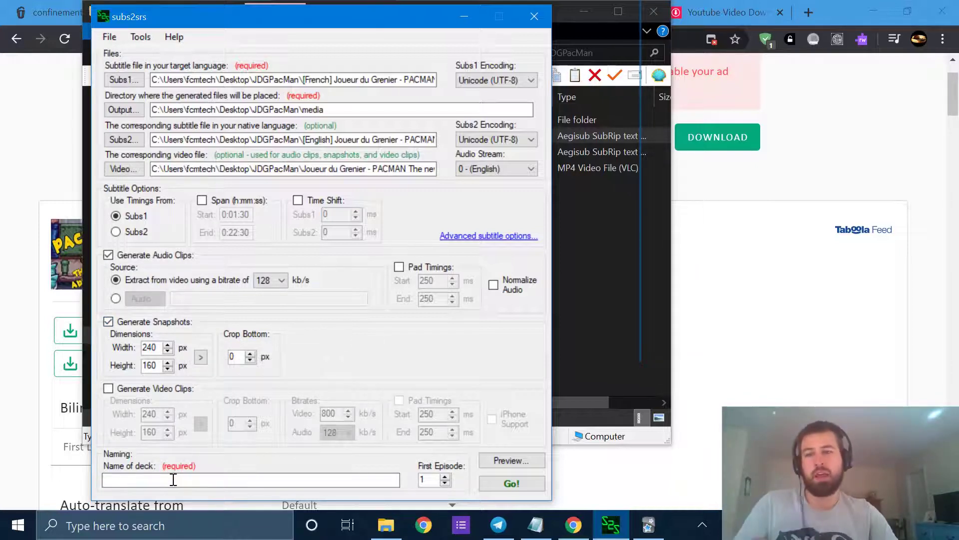
{"action": "type", "text": "JDGpcmn"}
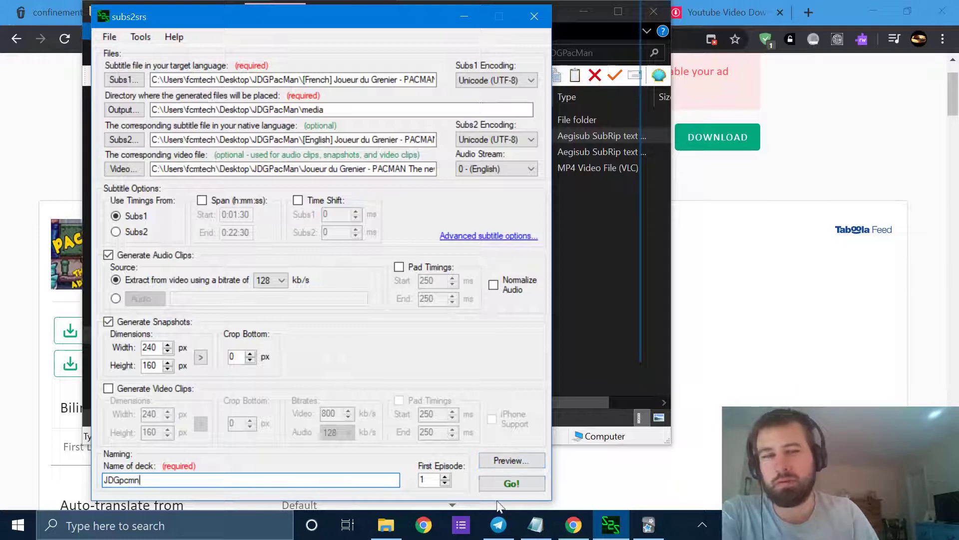
{"action": "left_click", "coordinate": [513, 484]}
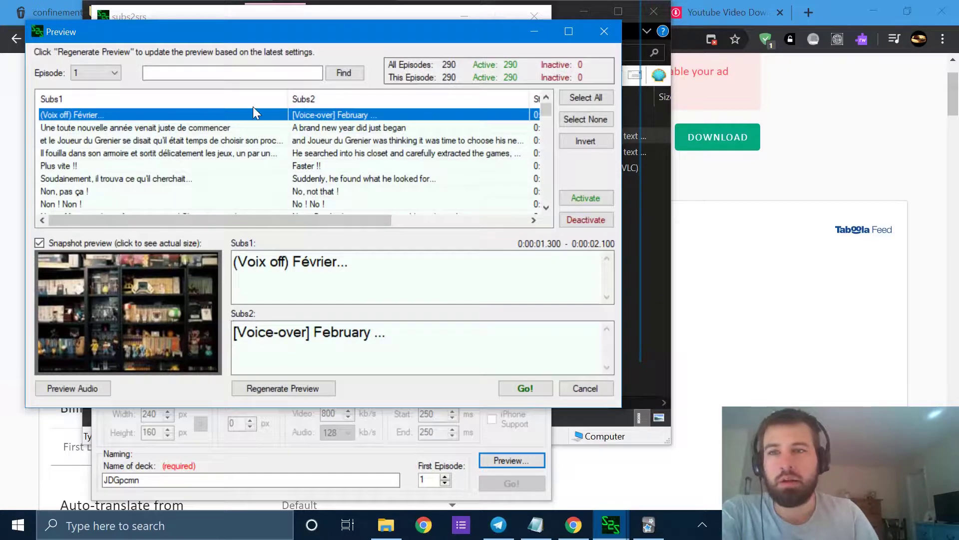
- Look through the paired French and English lines in the preview and inspect the line starting "J'veux dire... Pac-Man"
{"action": "scroll", "coordinate": [254, 114], "scroll_direction": "down", "scroll_amount": 9}
{"action": "scroll", "coordinate": [273, 145], "scroll_direction": "down", "scroll_amount": 10}
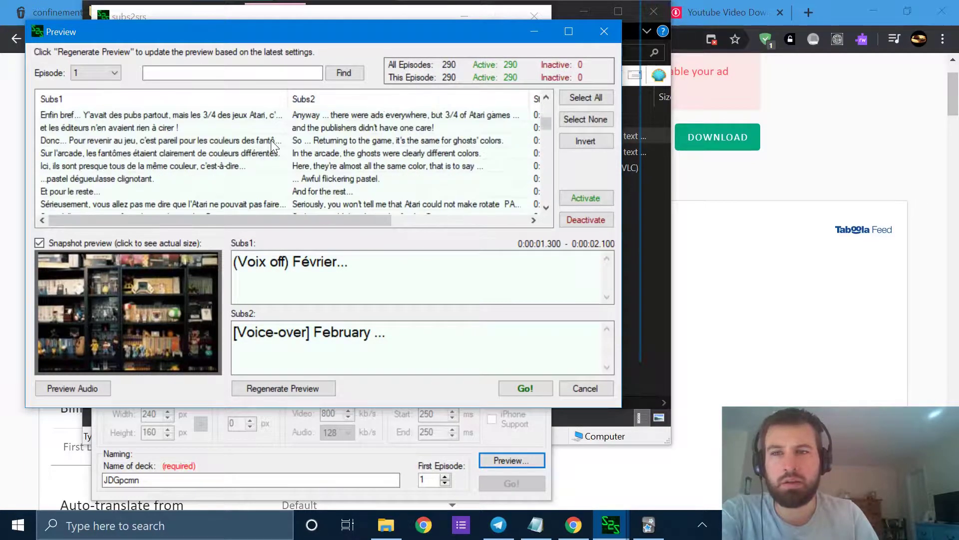
{"action": "scroll", "coordinate": [271, 140], "scroll_direction": "down", "scroll_amount": 10}
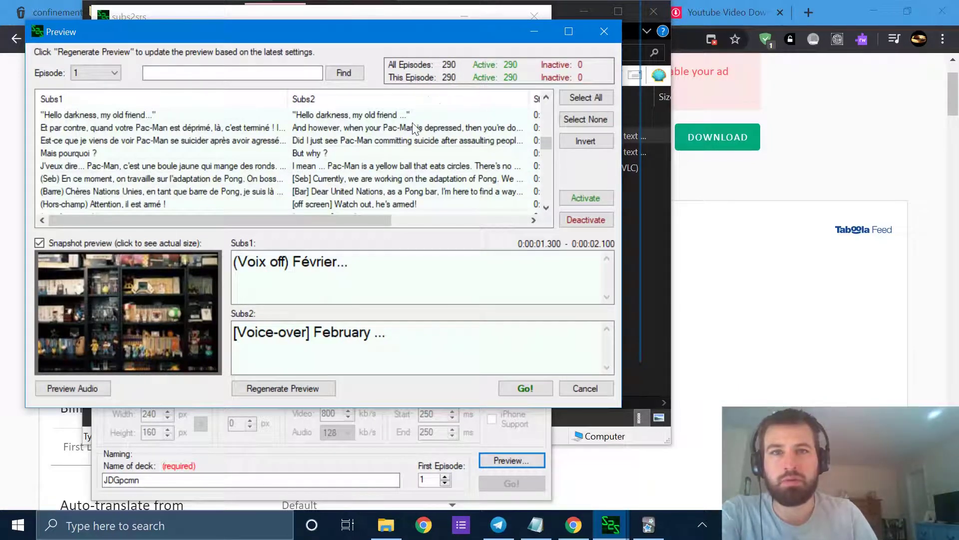
{"action": "left_click", "coordinate": [236, 166]}
- Inspect the line starting "Mais au final, le jeu lui-même", preview its audio, and highlight its French text
{"action": "scroll", "coordinate": [181, 181], "scroll_direction": "down", "scroll_amount": 3}
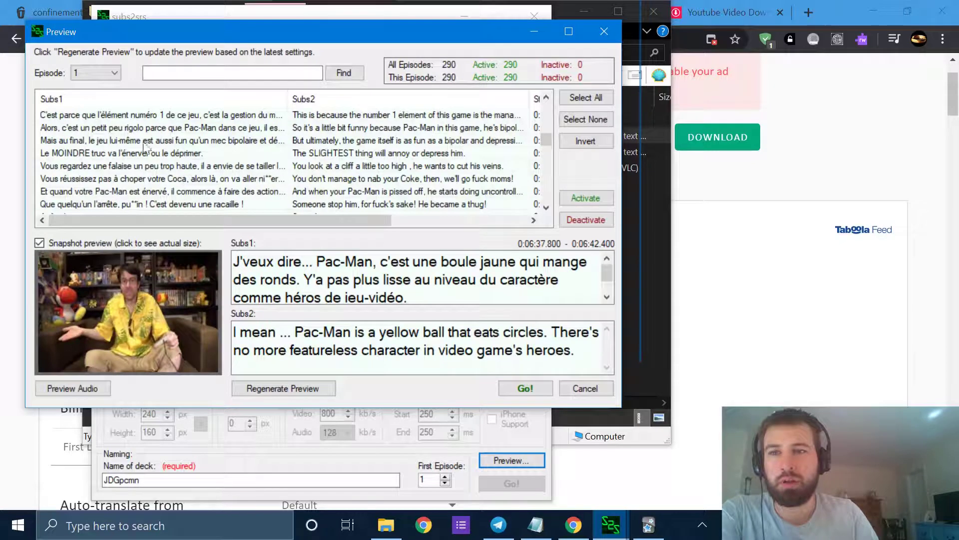
{"action": "left_click", "coordinate": [144, 140]}
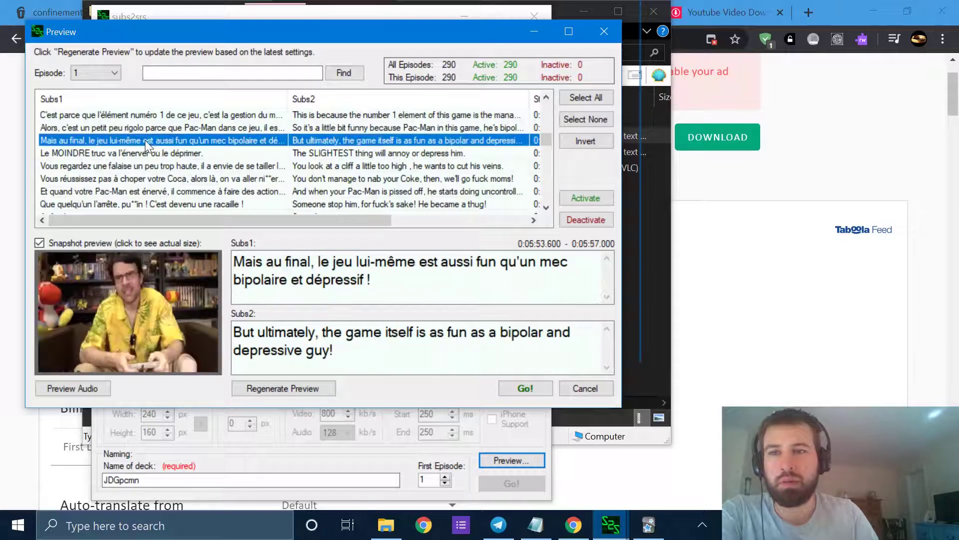
{"action": "left_click", "coordinate": [95, 388]}
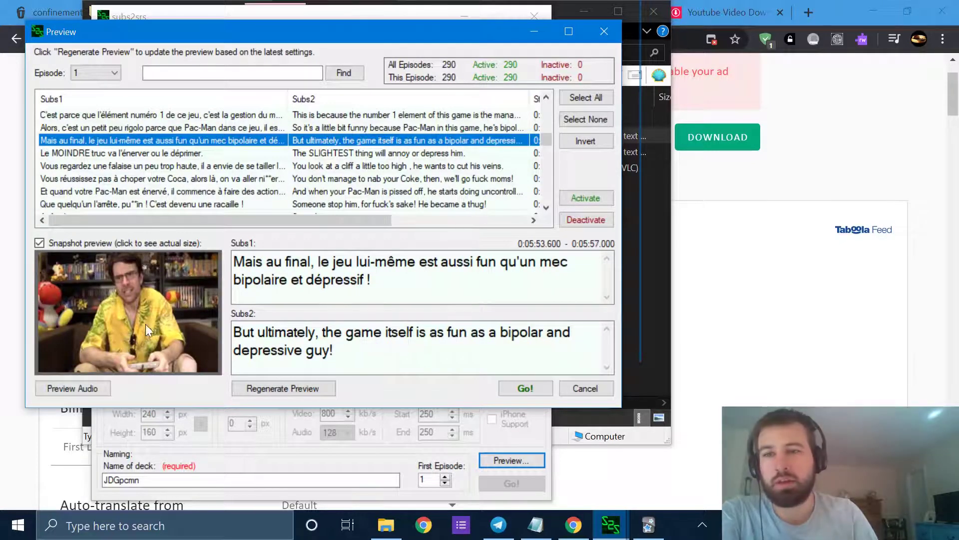
{"action": "left_click_drag", "start_coordinate": [372, 281], "coordinate": [247, 263]}
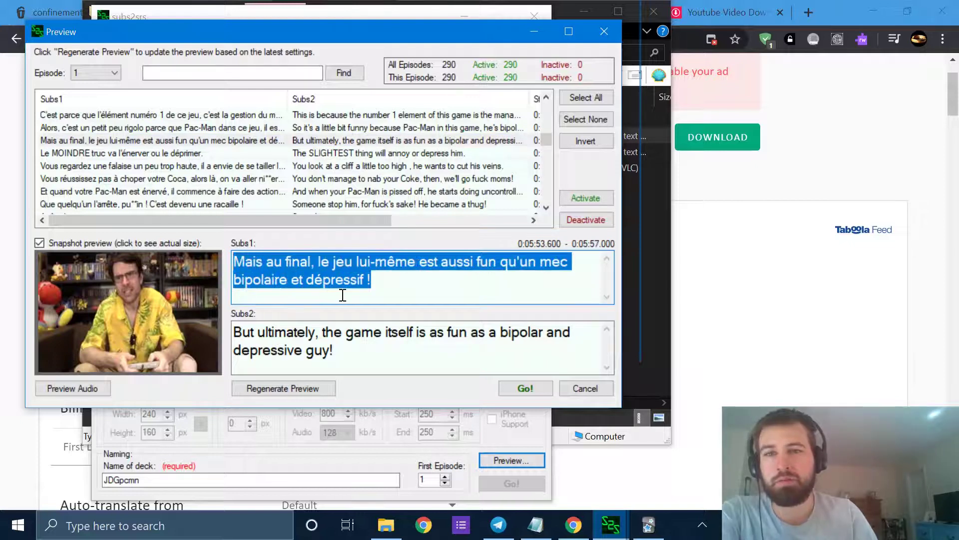
{"action": "left_click", "coordinate": [88, 390]}
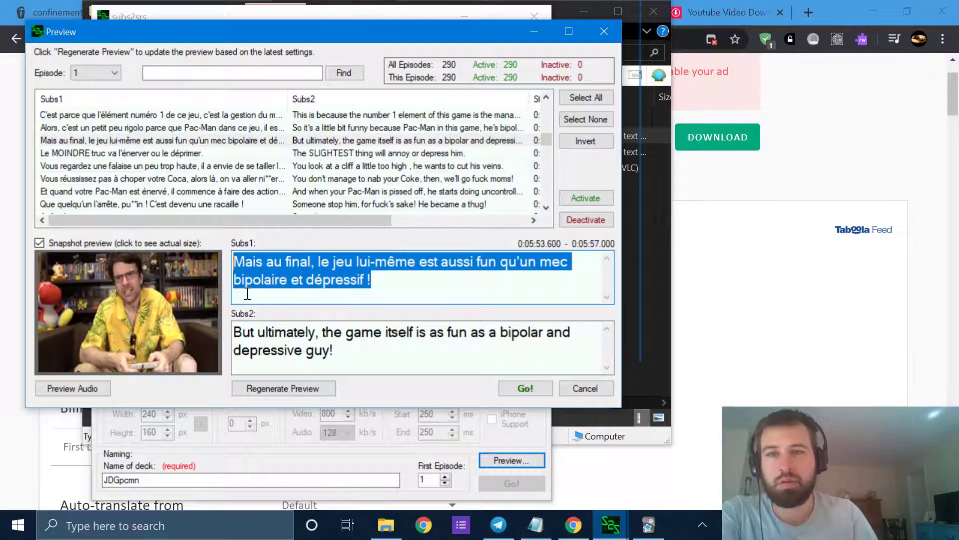
{"action": "left_click", "coordinate": [378, 283]}
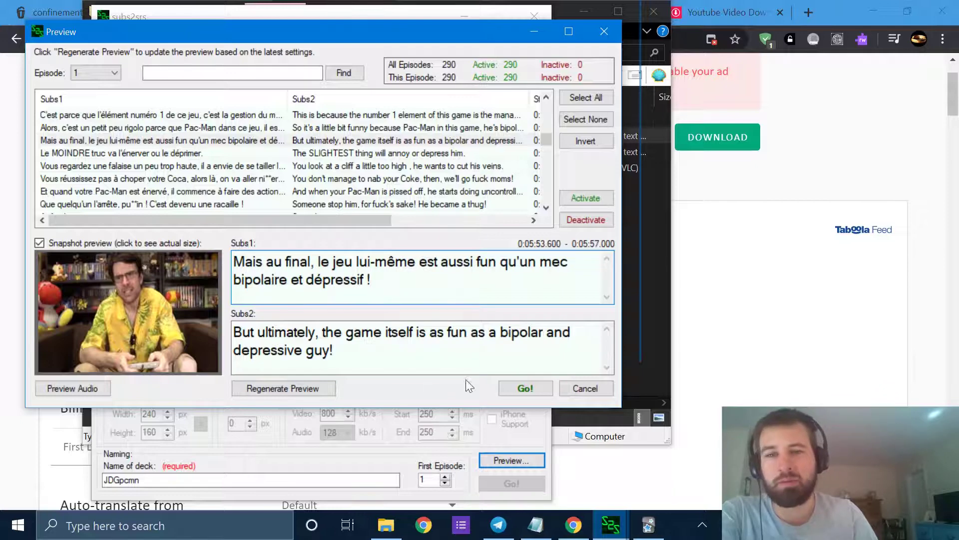
{"action": "left_click_drag", "start_coordinate": [299, 33], "coordinate": [698, 82]}
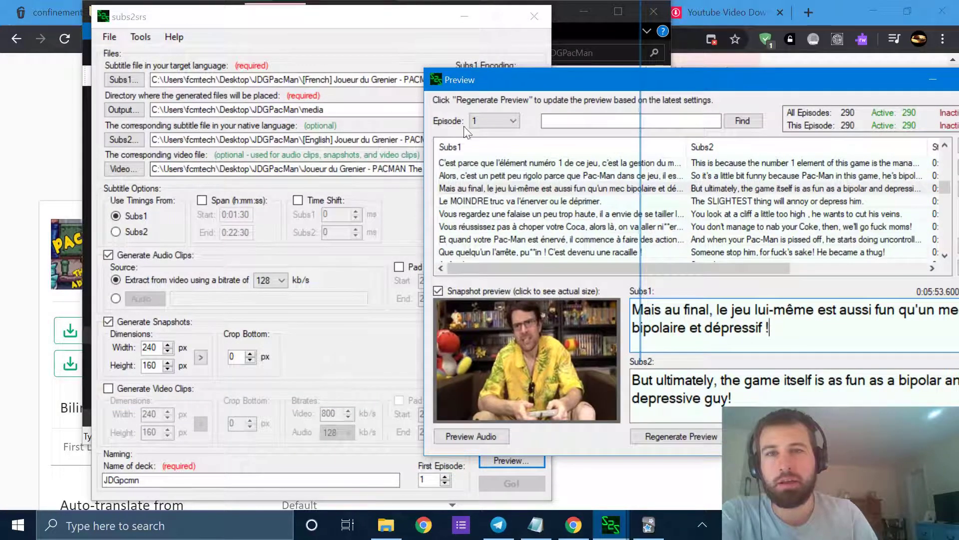
{"action": "left_click_drag", "start_coordinate": [458, 81], "coordinate": [105, 59]}
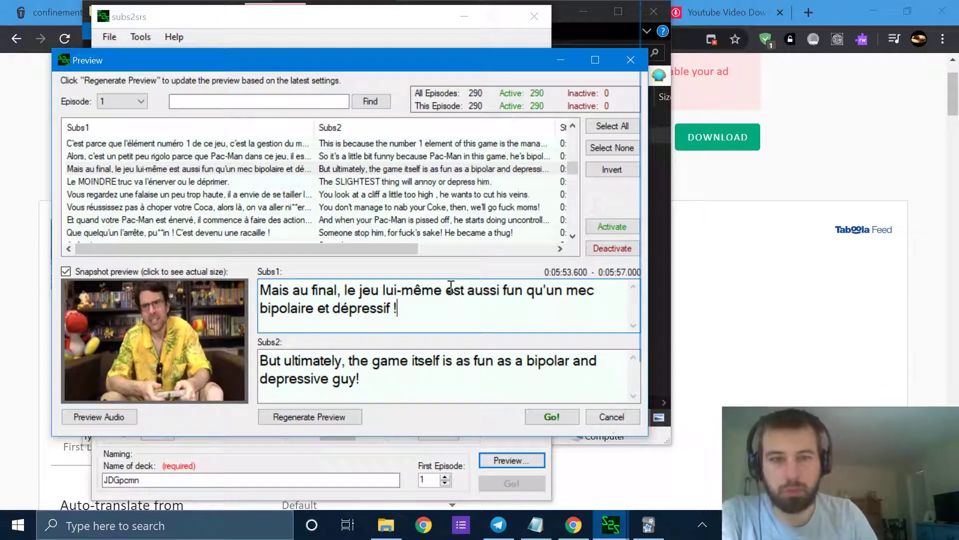
{"action": "scroll", "coordinate": [405, 196], "scroll_direction": "down", "scroll_amount": 4}
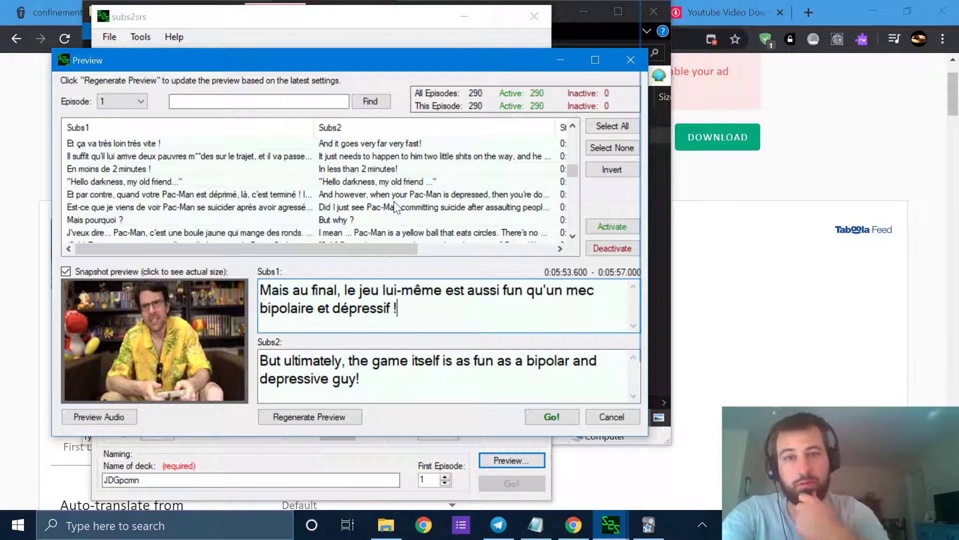
- Cancel the card preview, close subs2srs without generating the deck, and switch to Anki
{"action": "left_click", "coordinate": [622, 416]}
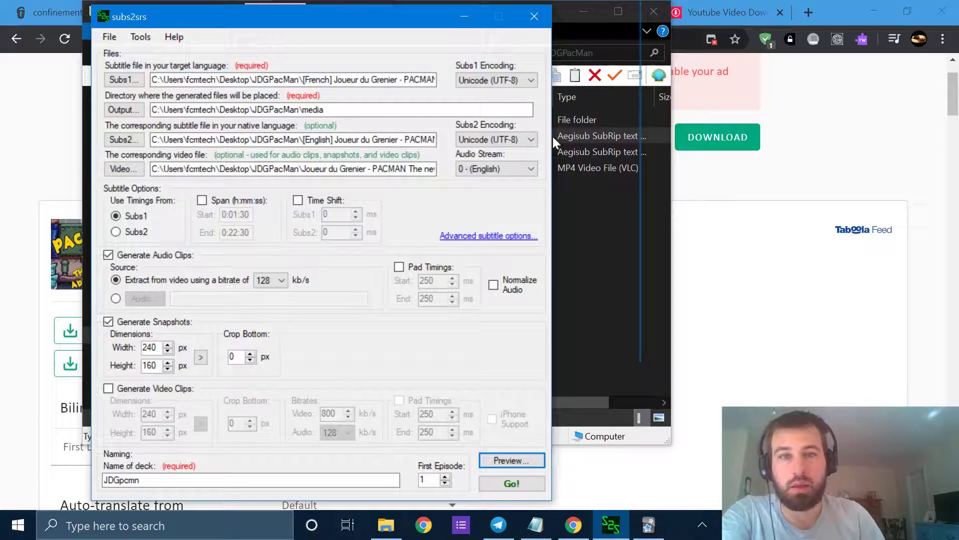
{"action": "left_click", "coordinate": [534, 17]}
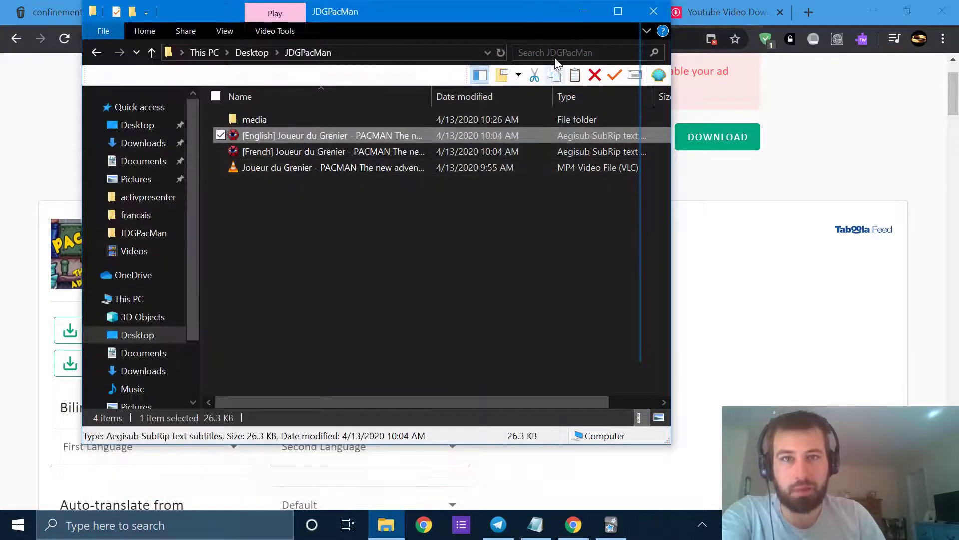
{"action": "left_click", "coordinate": [611, 525]}
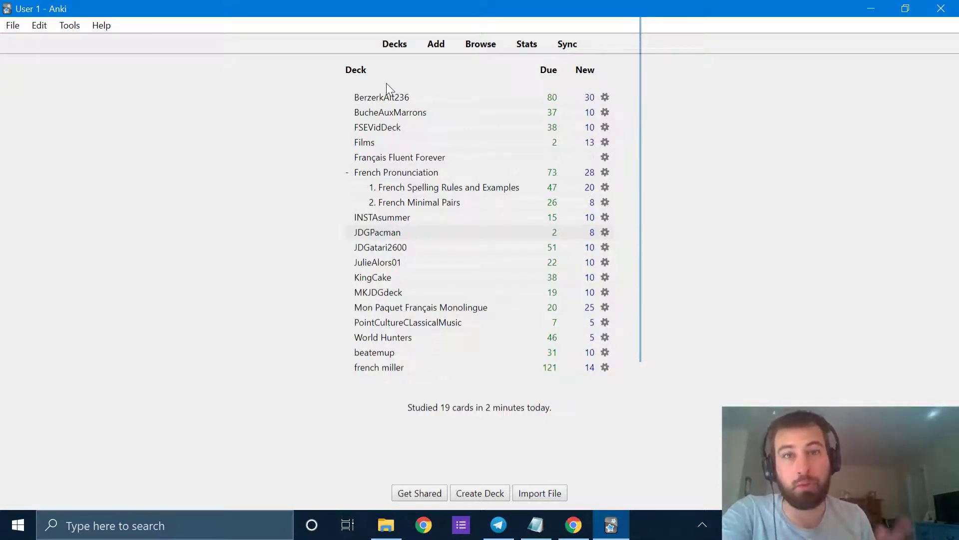
- Select subs2srs_template_for_anki2.apkg from the Anki Deck Template folder in C:\Program Files\subs2srs as the file to import
{"action": "left_click", "coordinate": [10, 26]}
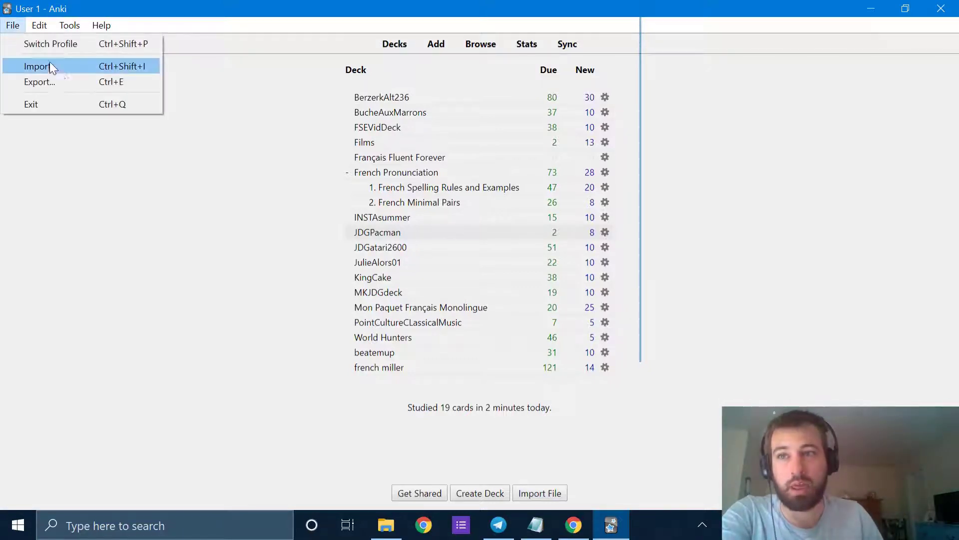
{"action": "left_click", "coordinate": [50, 64]}
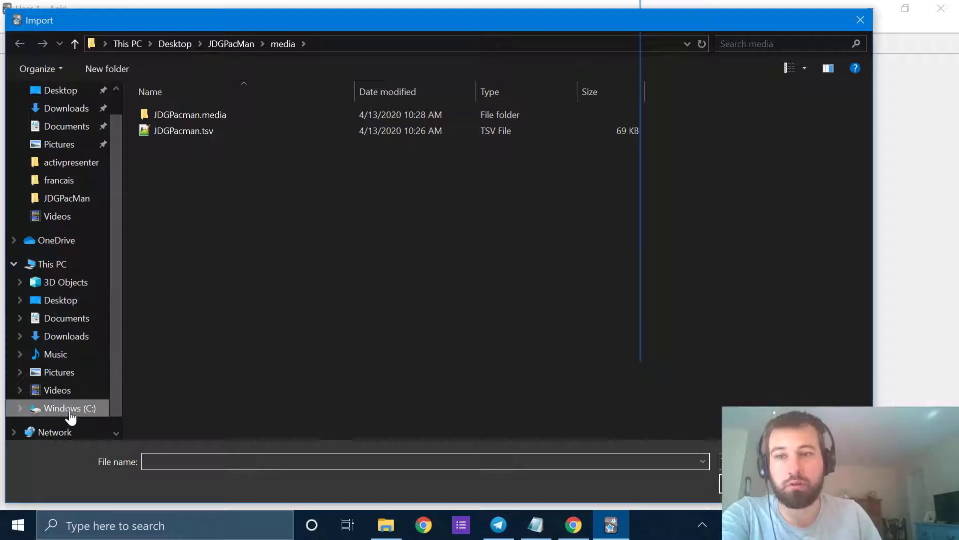
{"action": "left_click", "coordinate": [64, 409]}
{"action": "double_click", "coordinate": [198, 209]}
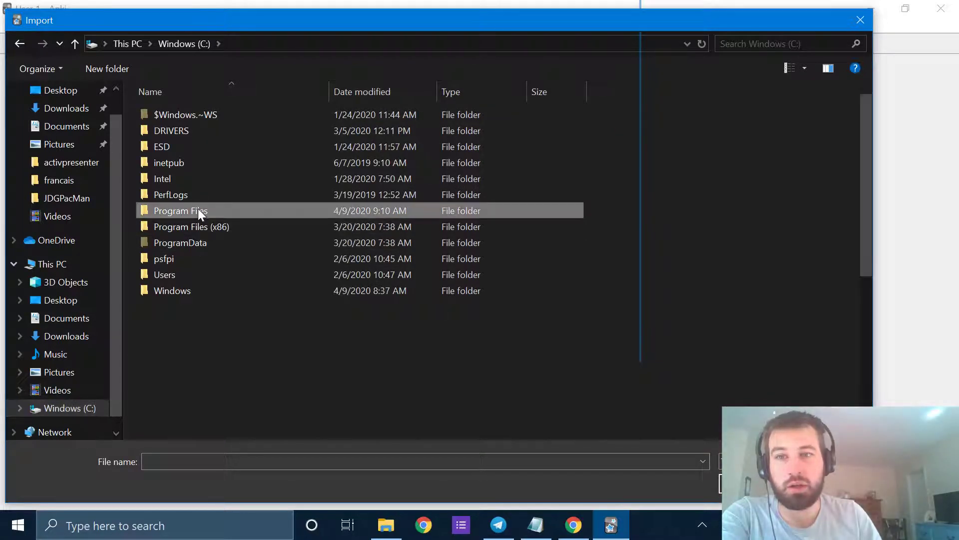
{"action": "scroll", "coordinate": [243, 240], "scroll_direction": "down", "scroll_amount": 6}
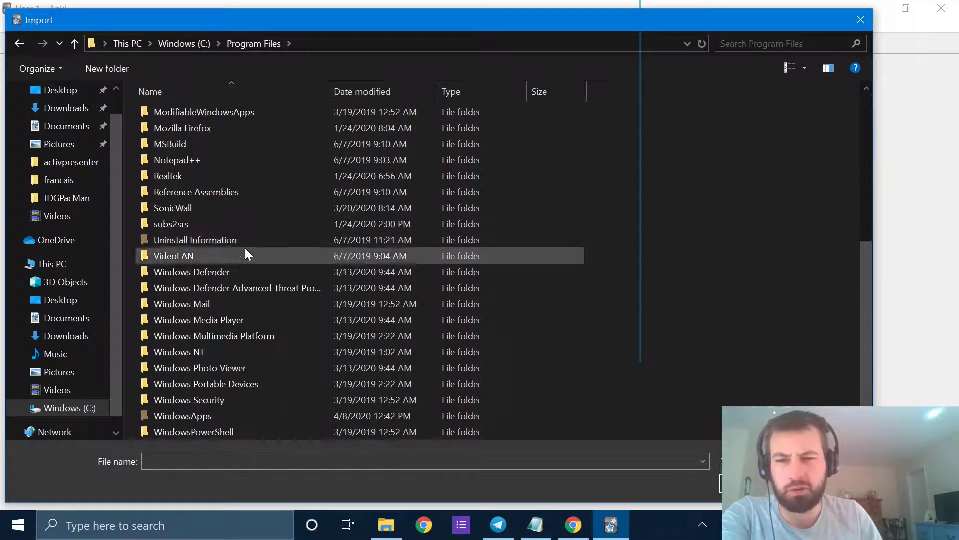
{"action": "scroll", "coordinate": [253, 267], "scroll_direction": "up", "scroll_amount": 2}
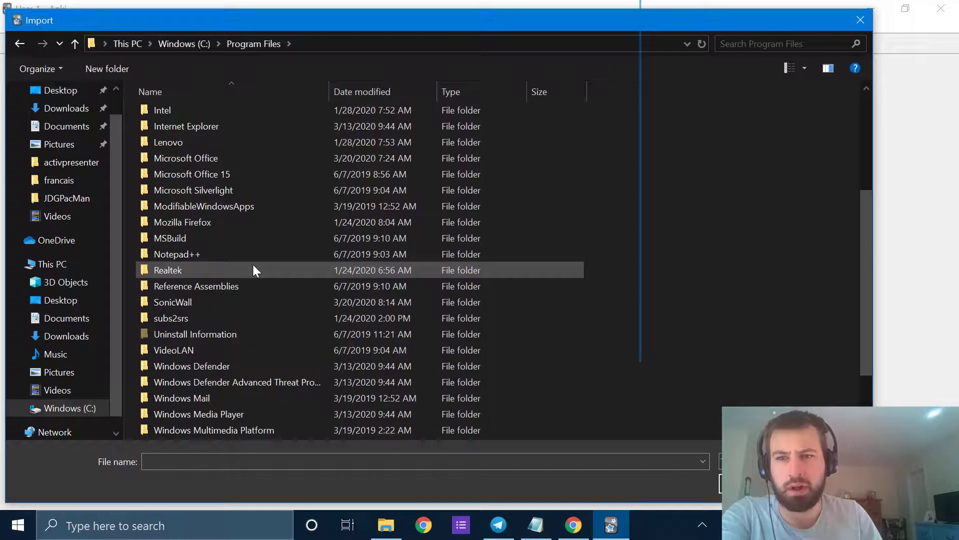
{"action": "double_click", "coordinate": [208, 320]}
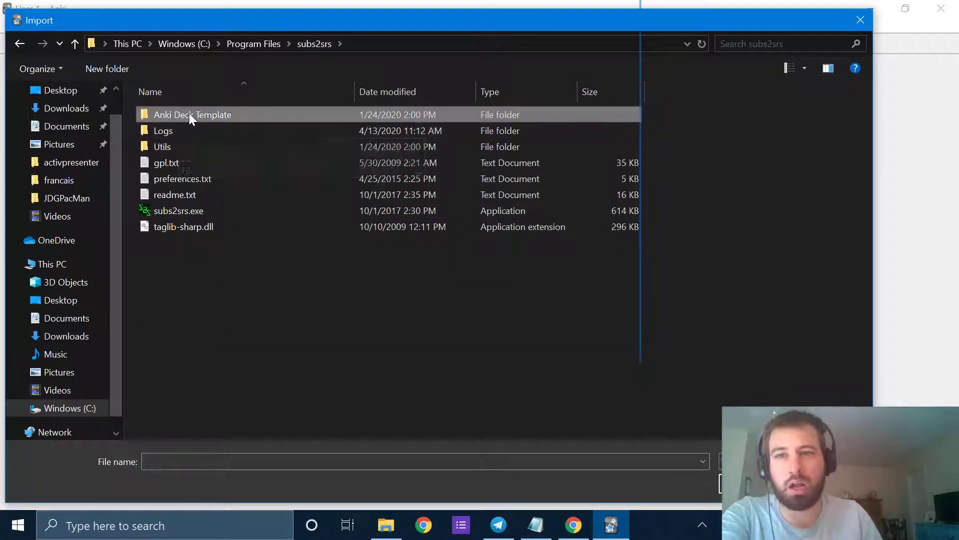
{"action": "double_click", "coordinate": [254, 116]}
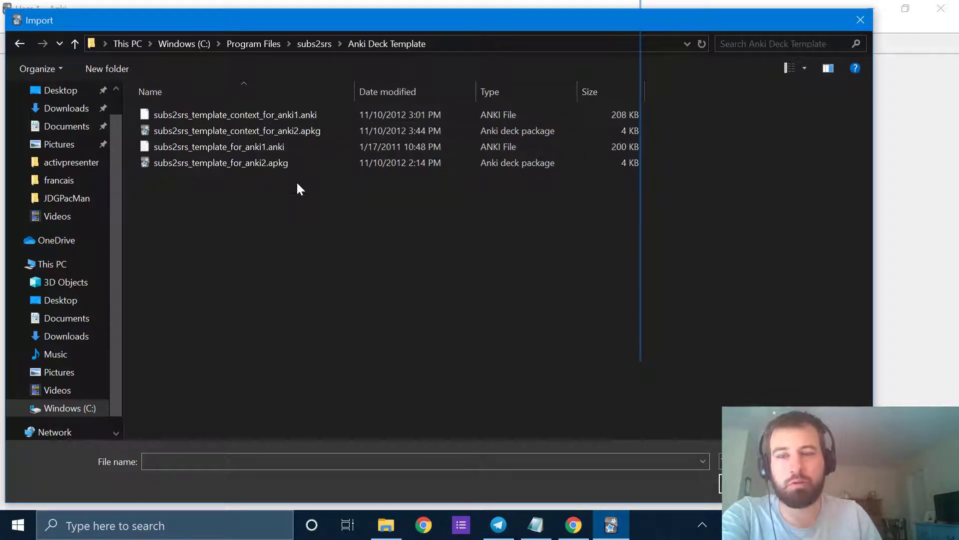
{"action": "left_click", "coordinate": [199, 166]}
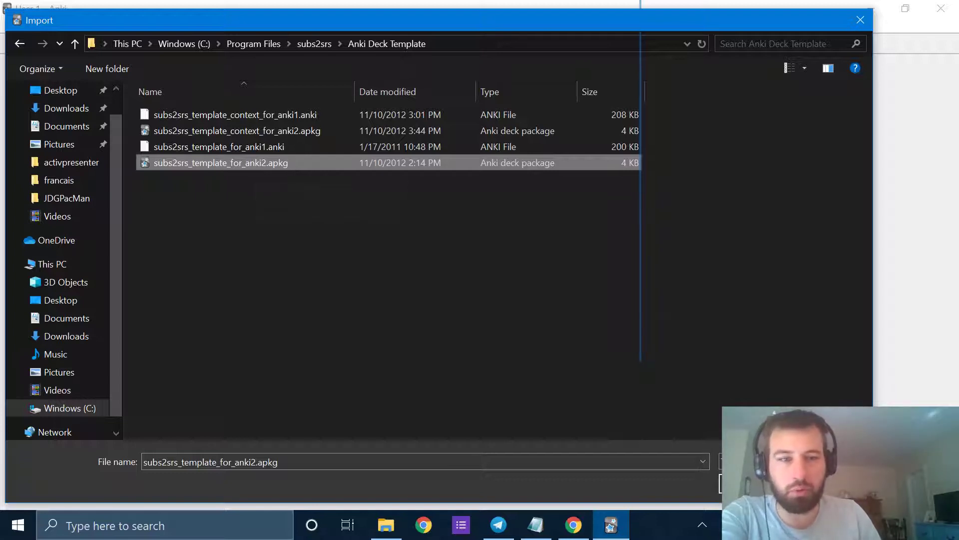
{"action": "left_click", "coordinate": [744, 484]}
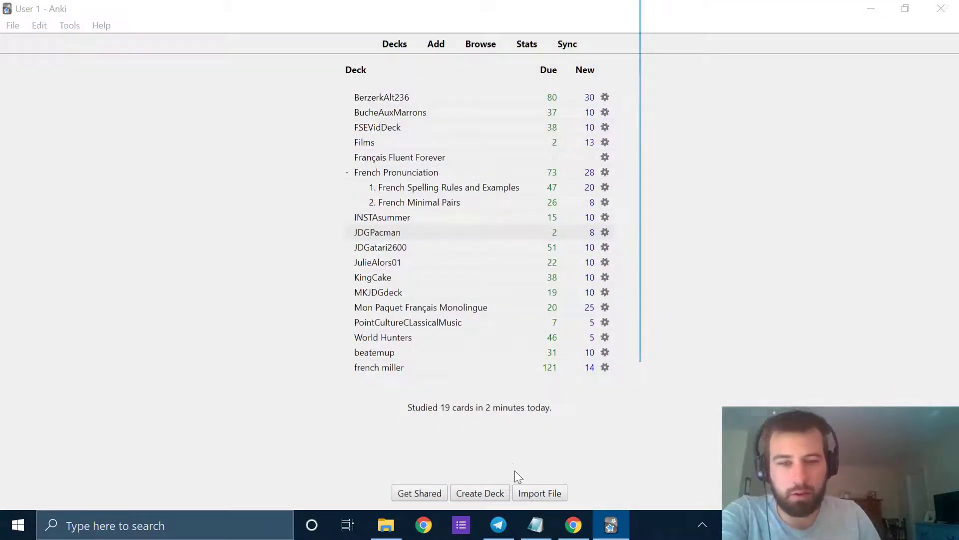
{"action": "left_click", "coordinate": [487, 496]}
{"action": "left_click", "coordinate": [487, 496]}
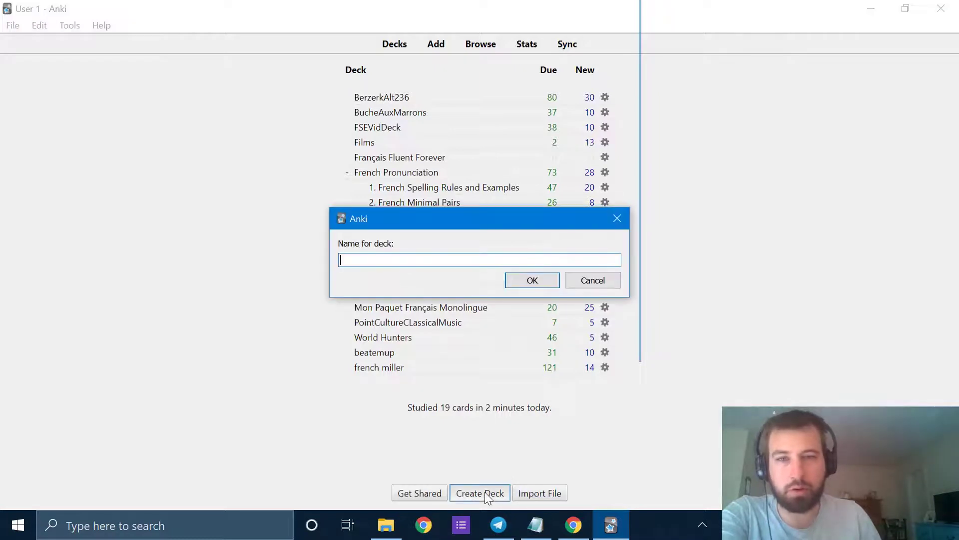
{"action": "left_click", "coordinate": [593, 280]}
- Review the available options groups for the JDGPacman deck and keep VideoSRSdeck selected
{"action": "left_click", "coordinate": [397, 236]}
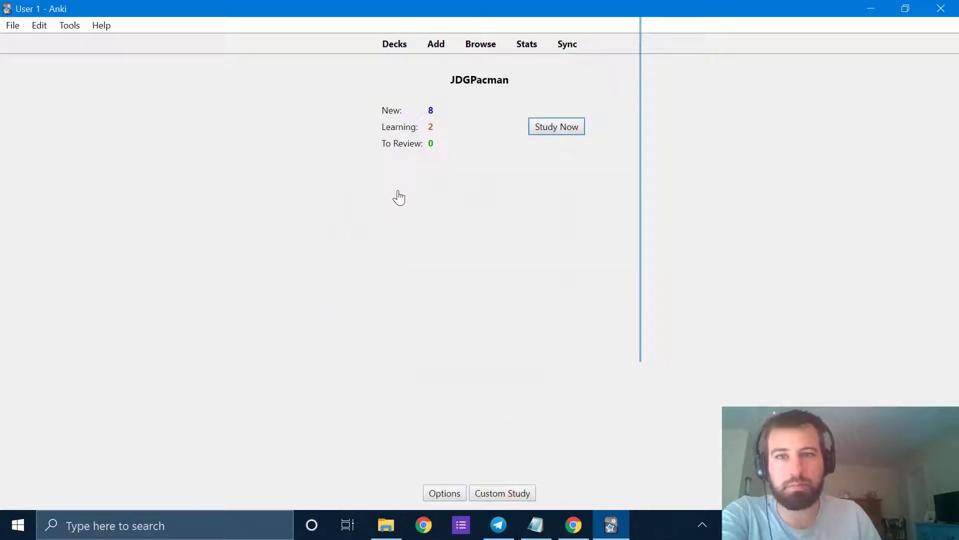
{"action": "left_click", "coordinate": [436, 495]}
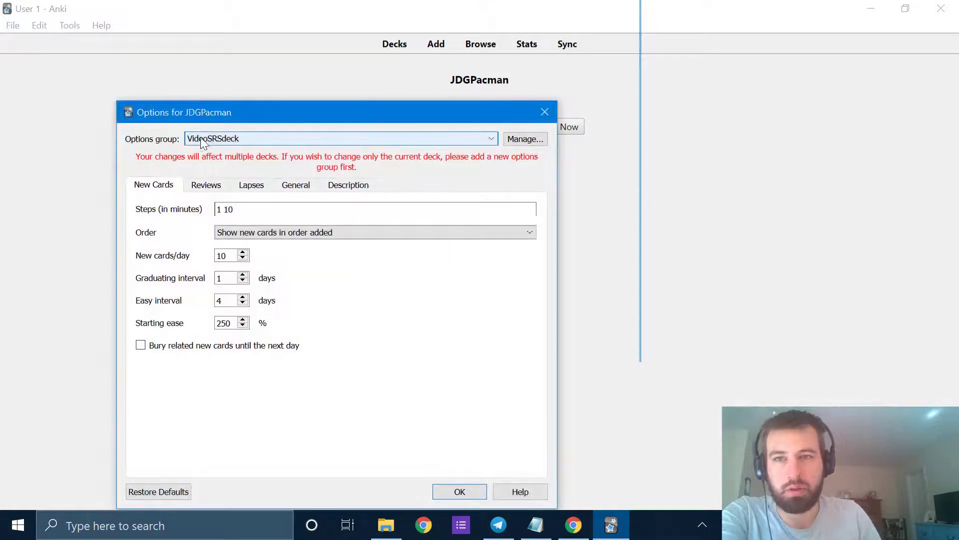
{"action": "left_click", "coordinate": [385, 140]}
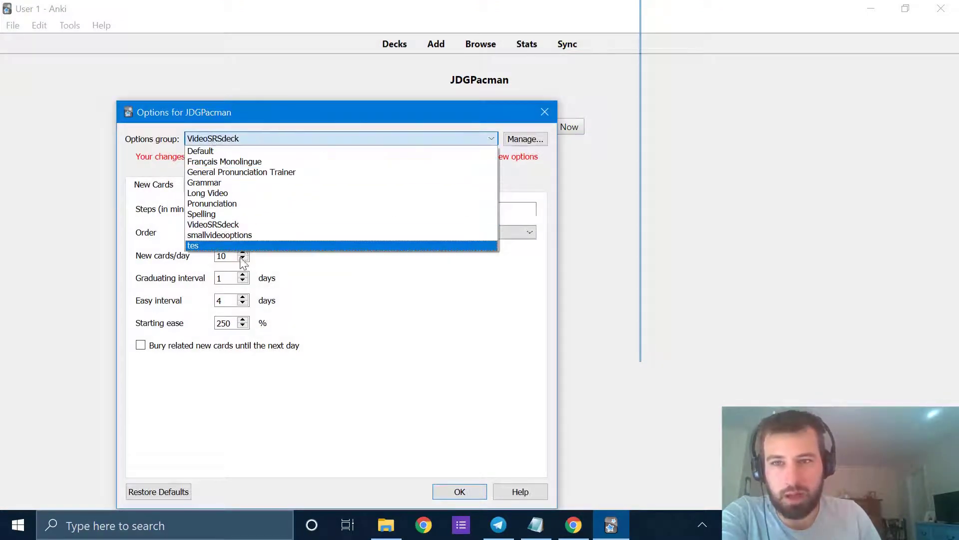
{"action": "left_click", "coordinate": [255, 224]}
{"action": "left_click", "coordinate": [479, 483]}
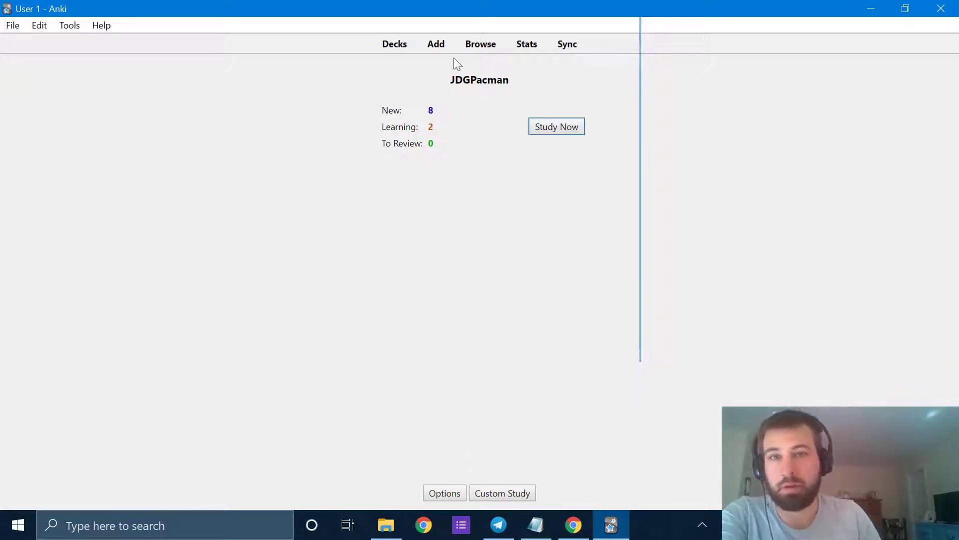
{"action": "left_click", "coordinate": [12, 25]}
{"action": "mouse_move", "coordinate": [39, 25]}
{"action": "left_click", "coordinate": [210, 70]}
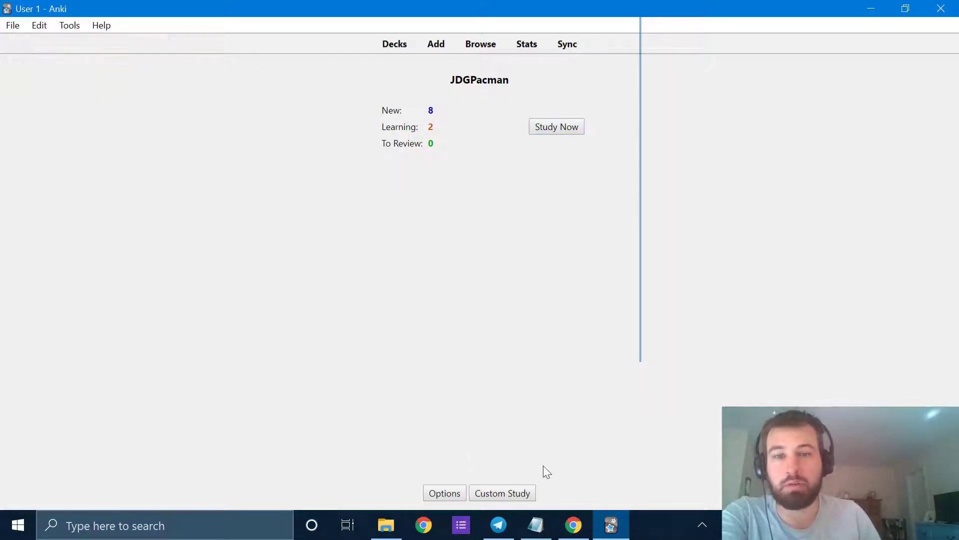
{"action": "left_click", "coordinate": [11, 24]}
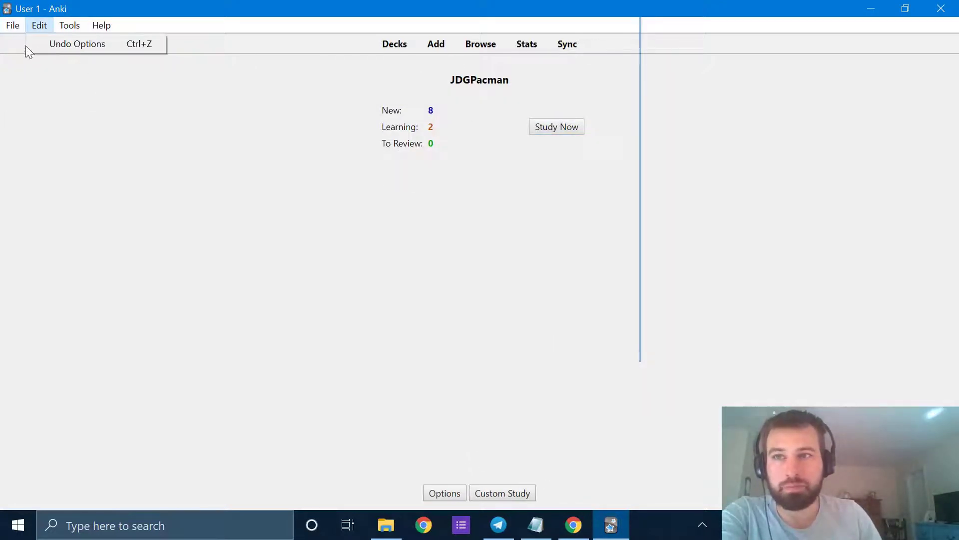
- Return to the deck list and create a new deck named pacman
{"action": "left_click", "coordinate": [404, 47]}
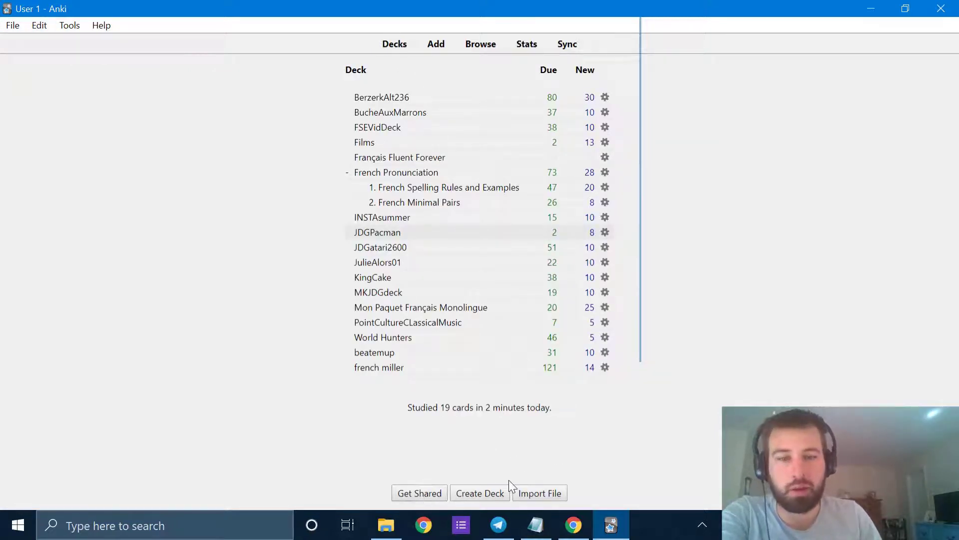
{"action": "left_click", "coordinate": [472, 497]}
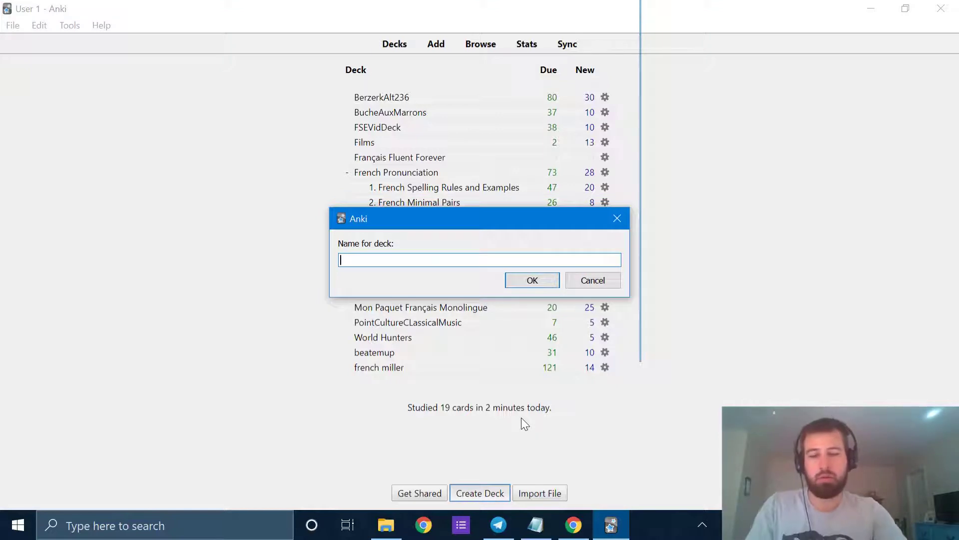
{"action": "type", "text": "pam"}
{"action": "type", "text": "man"}
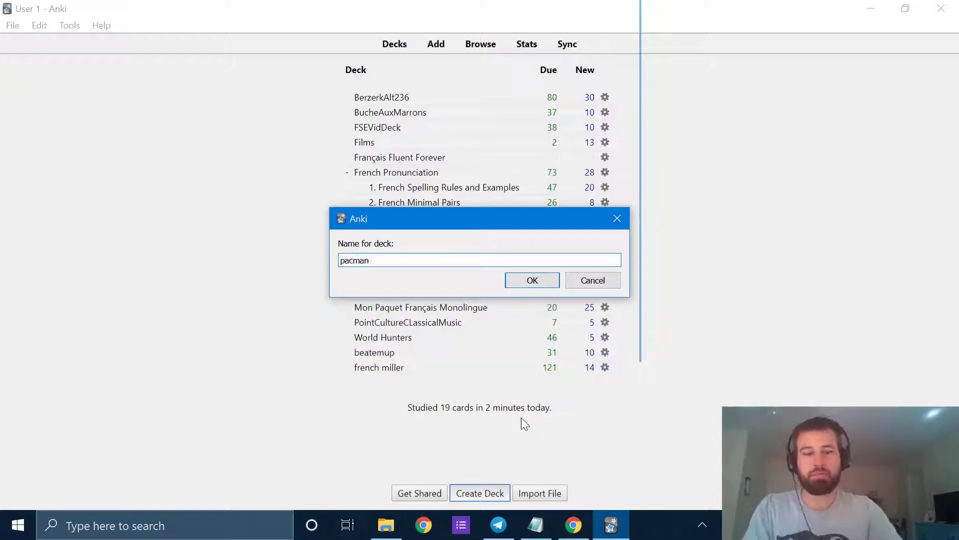
{"action": "key", "text": "Return"}
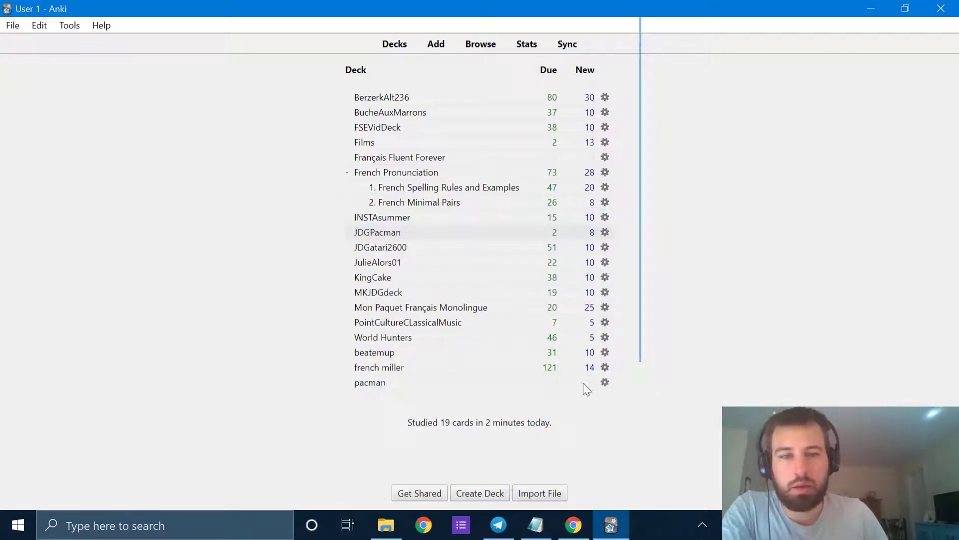
- Assign the VideoSRSdeck options group to the pacman deck
{"action": "left_click", "coordinate": [372, 383]}
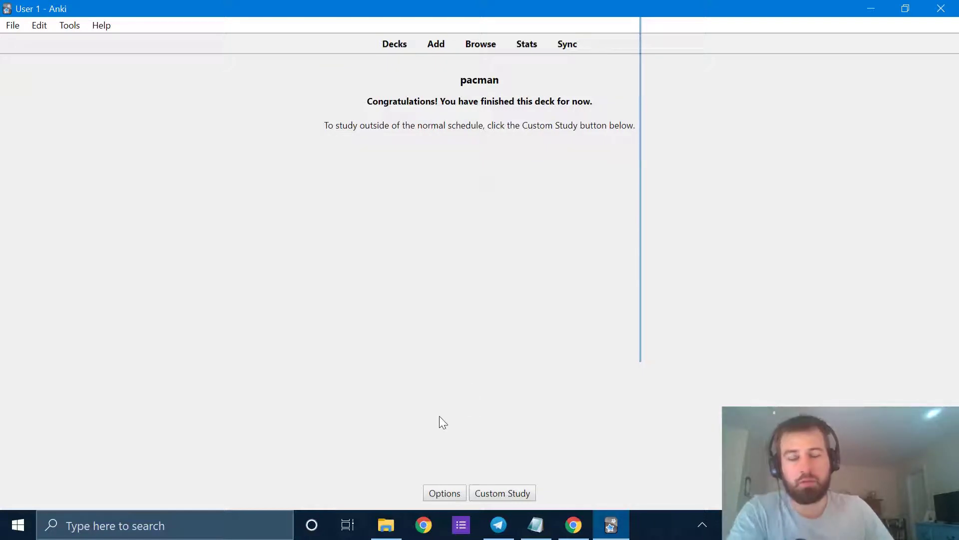
{"action": "left_click", "coordinate": [450, 493]}
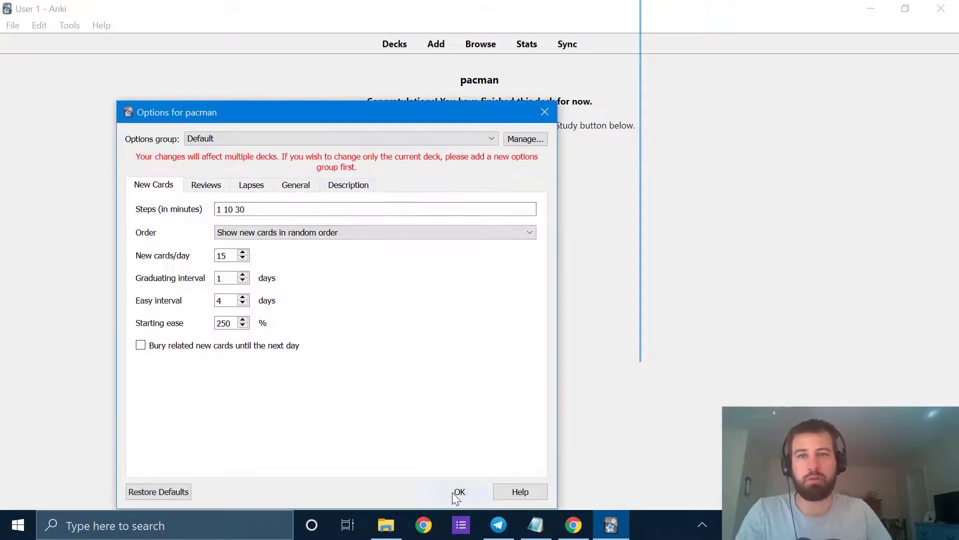
{"action": "left_click", "coordinate": [228, 140]}
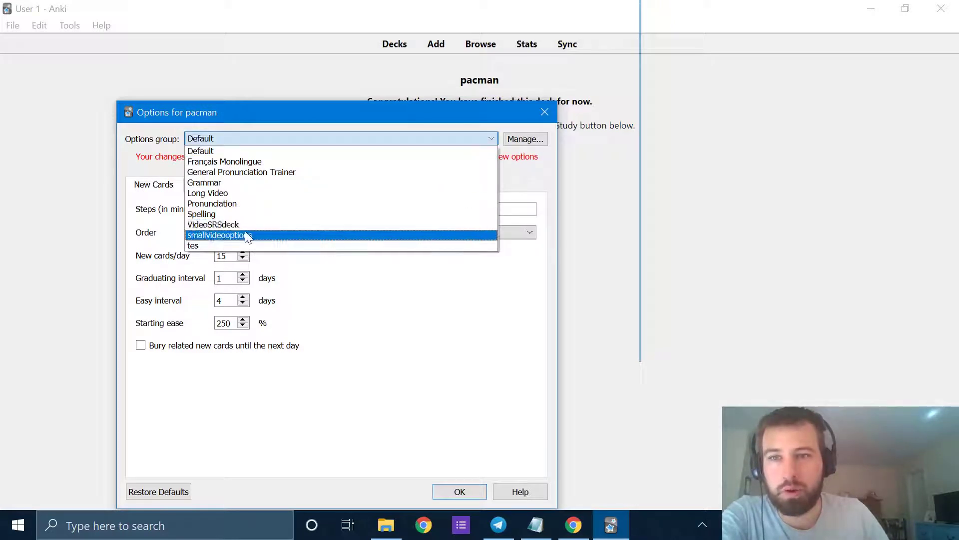
{"action": "left_click", "coordinate": [266, 224]}
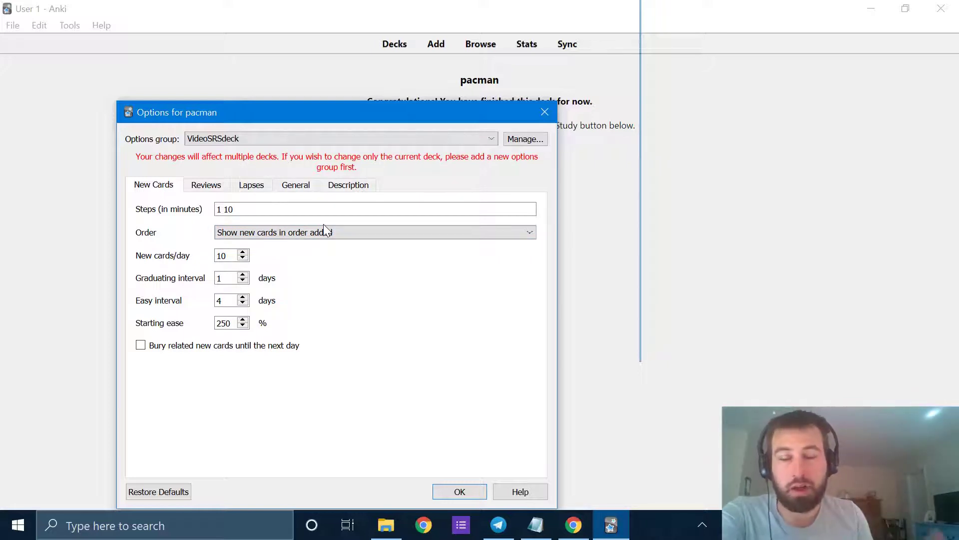
{"action": "left_click", "coordinate": [470, 493]}
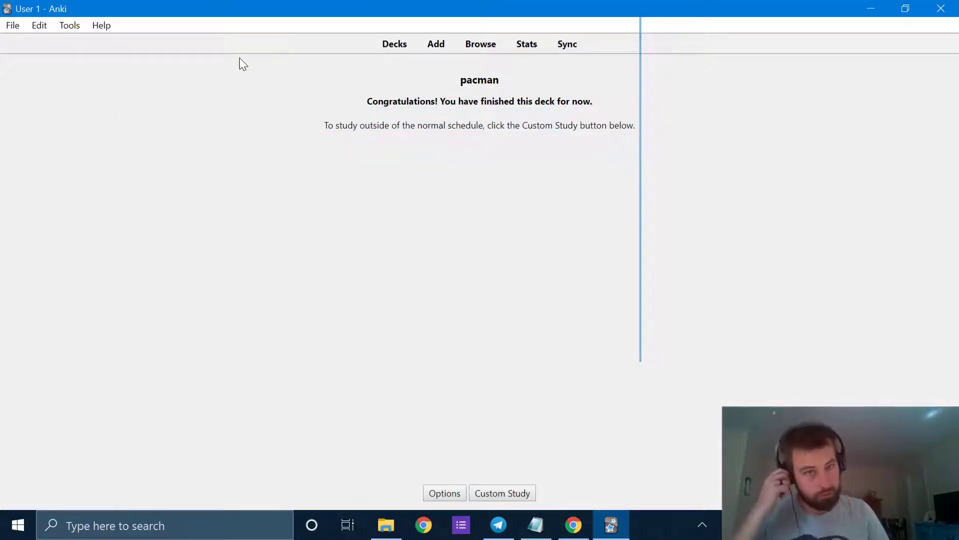
- Try to import one of the media files from the JDGPacman.media folder inside JDGPacMan\media
{"action": "left_click", "coordinate": [12, 25]}
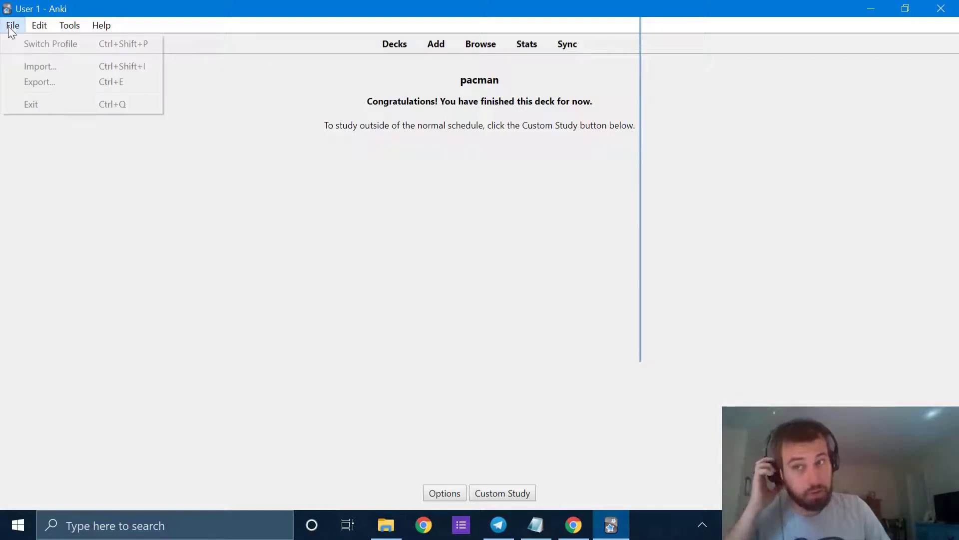
{"action": "left_click", "coordinate": [71, 66]}
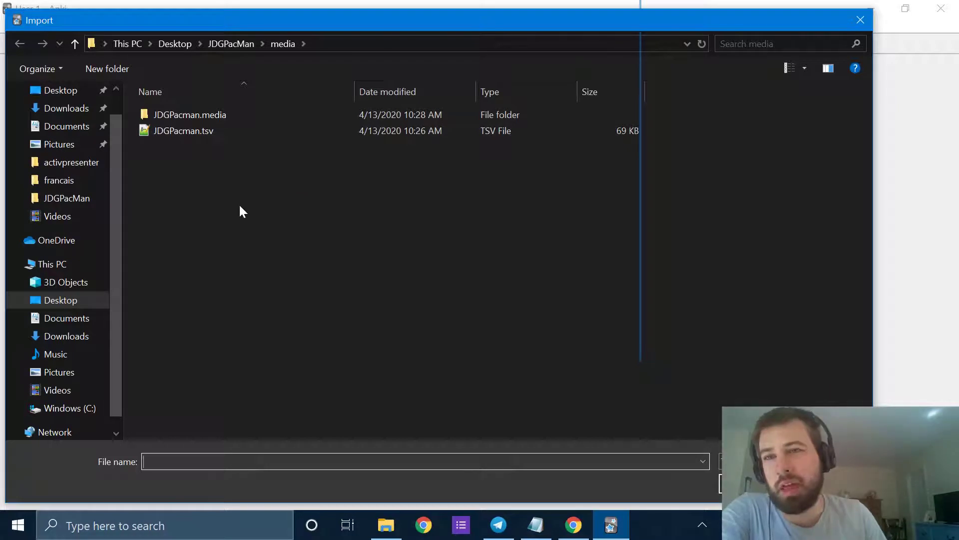
{"action": "left_click", "coordinate": [230, 43]}
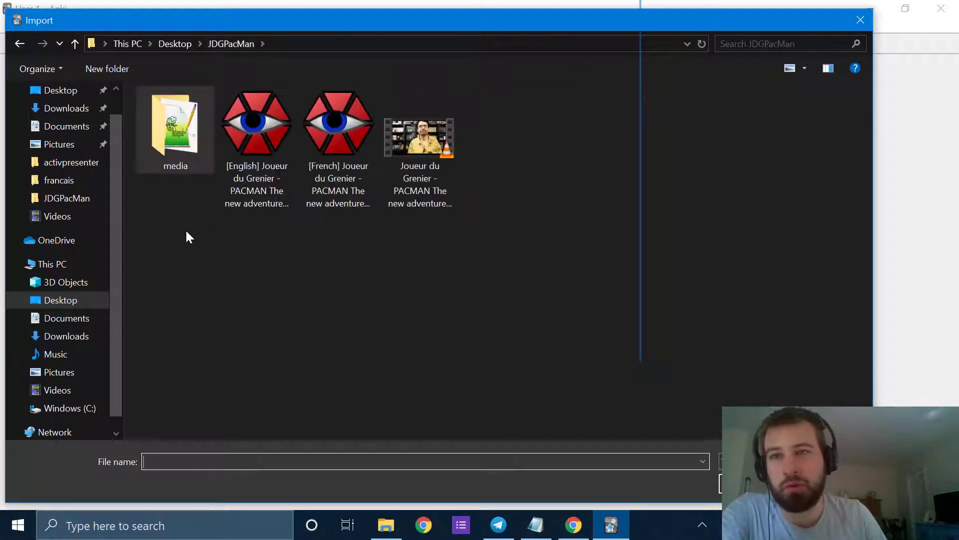
{"action": "double_click", "coordinate": [188, 143]}
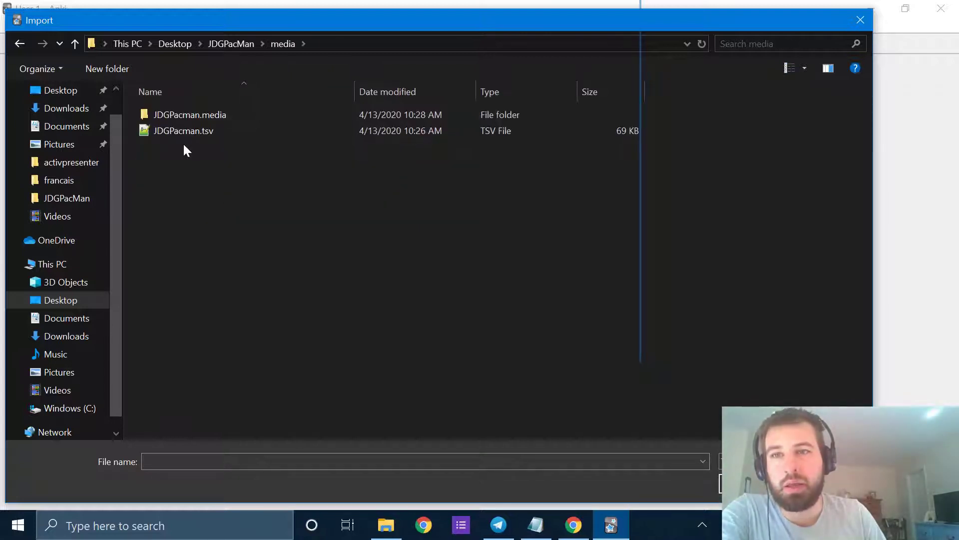
{"action": "double_click", "coordinate": [229, 115]}
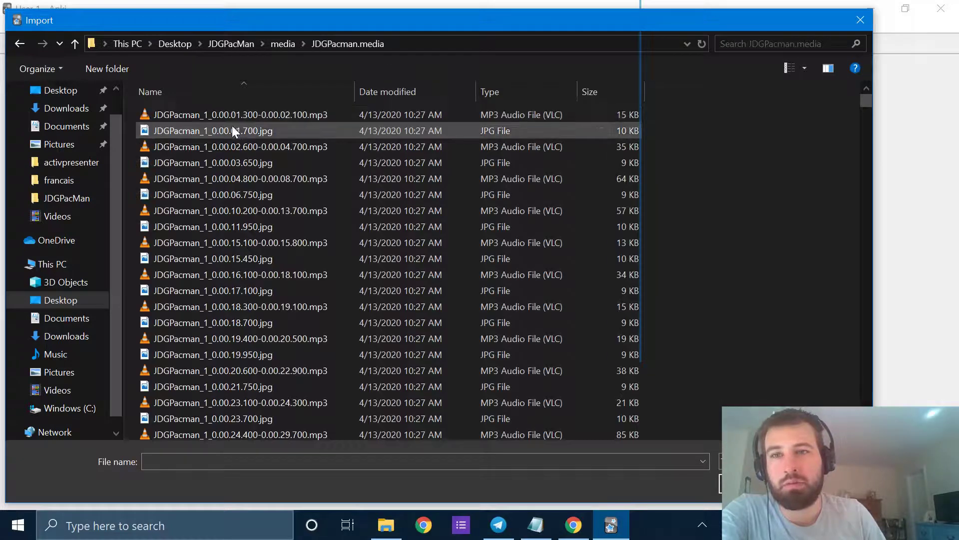
{"action": "double_click", "coordinate": [269, 285]}
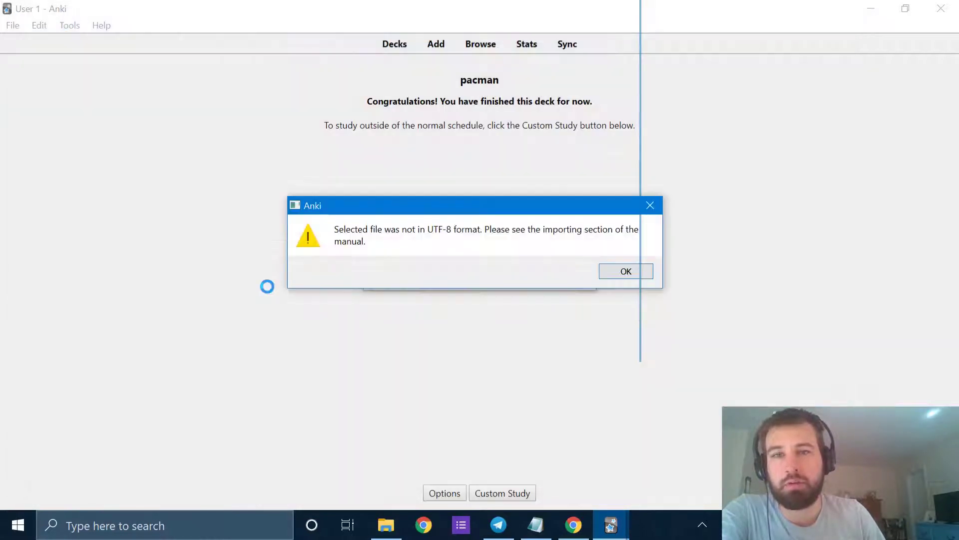
{"action": "left_click", "coordinate": [619, 270]}
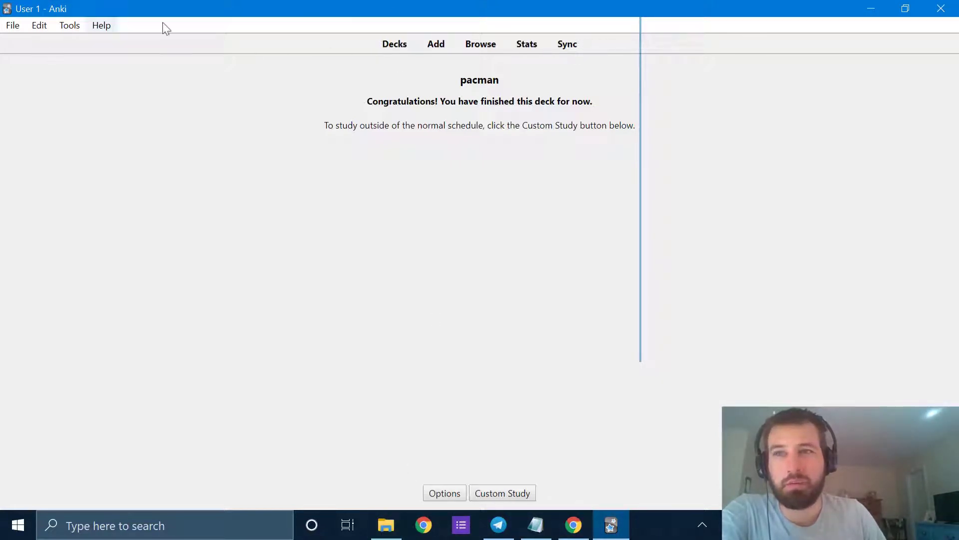
- Restart the import and select JDGPacman.tsv in the Desktop\JDGPacMan\media folder
{"action": "left_click", "coordinate": [13, 25]}
{"action": "left_click", "coordinate": [64, 62]}
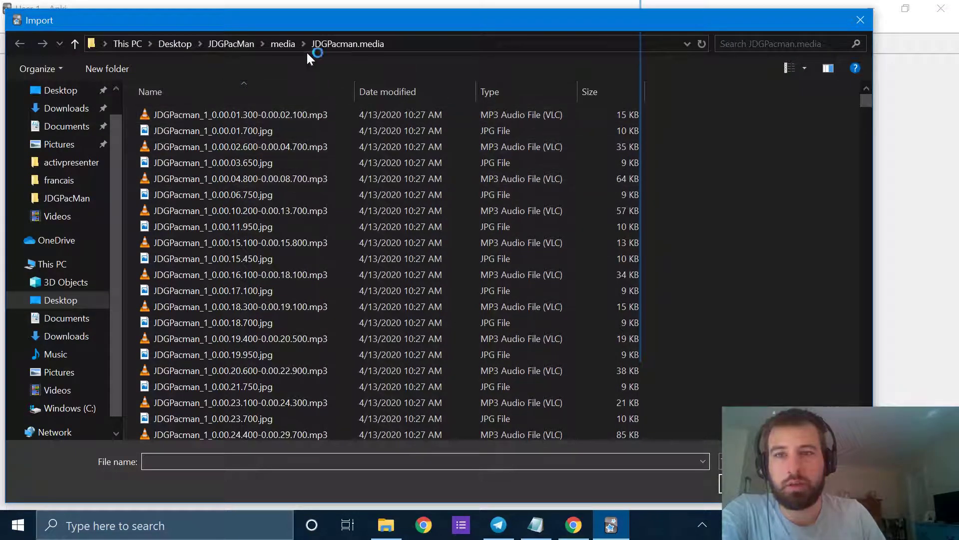
{"action": "scroll", "coordinate": [308, 158], "scroll_direction": "down", "scroll_amount": 10}
{"action": "scroll", "coordinate": [296, 251], "scroll_direction": "down", "scroll_amount": 20}
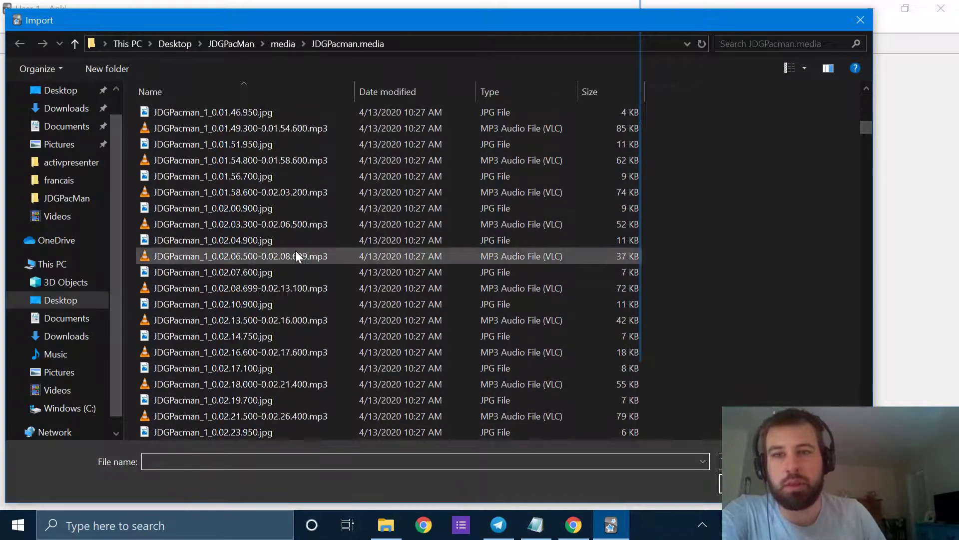
{"action": "left_click", "coordinate": [285, 40]}
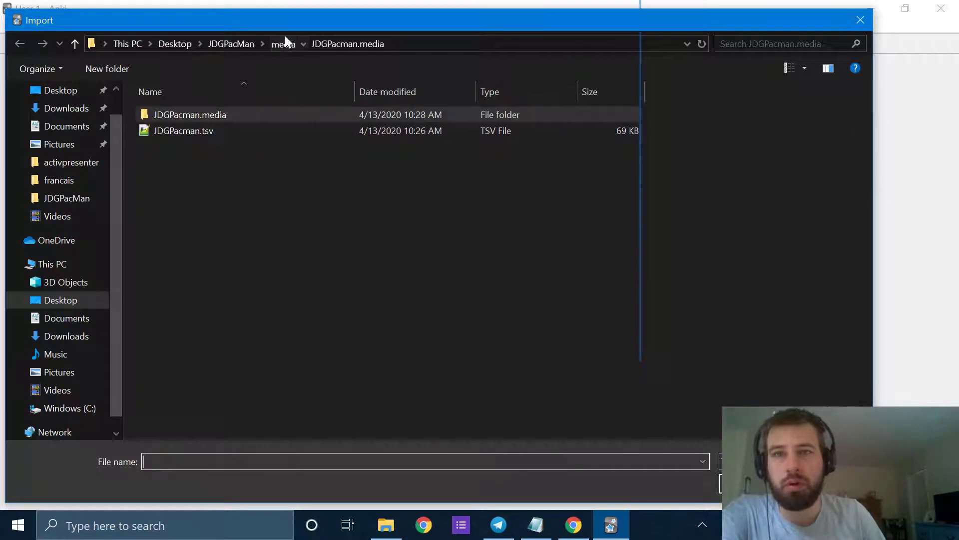
{"action": "left_click", "coordinate": [238, 131]}
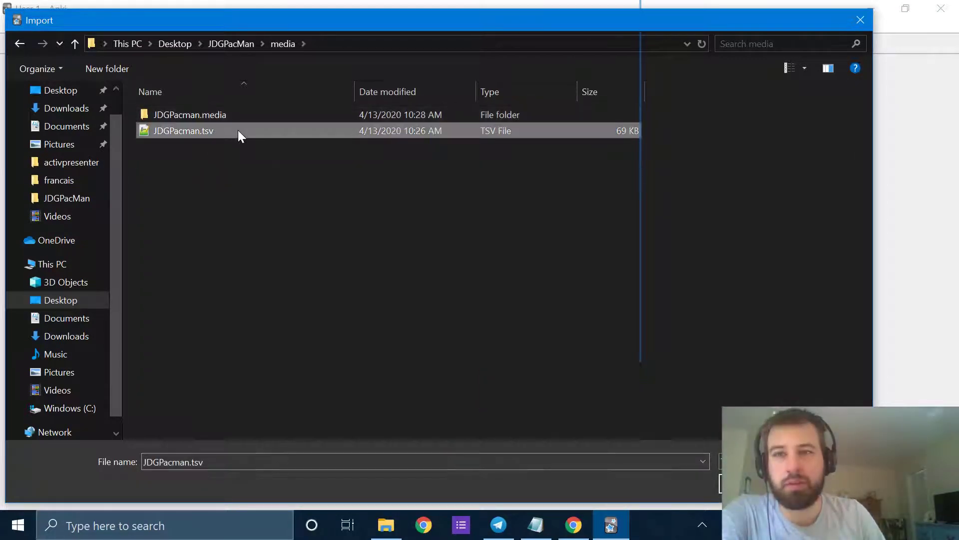
- Open JDGPacman.tsv in Notepad++ to examine its lines, and close it again
{"action": "right_click", "coordinate": [238, 130]}
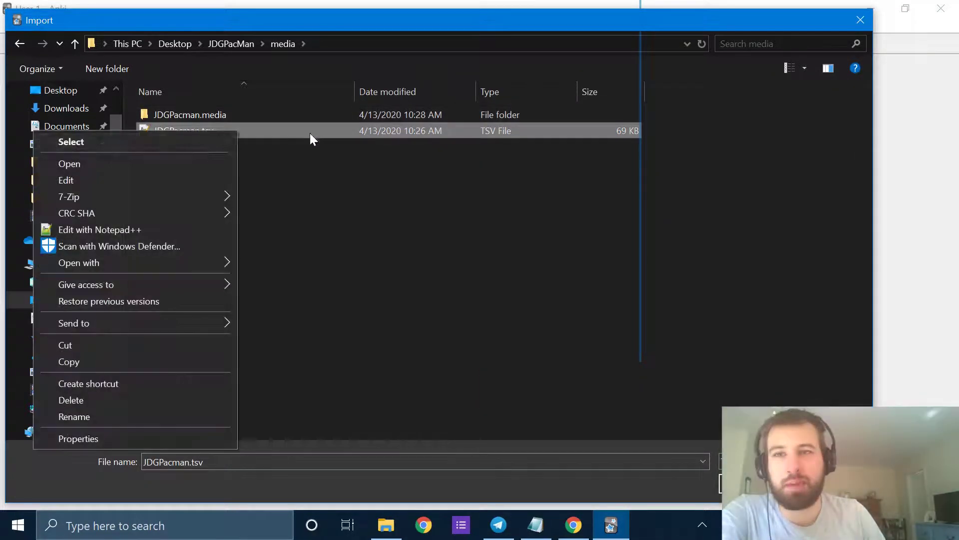
{"action": "left_click", "coordinate": [74, 230]}
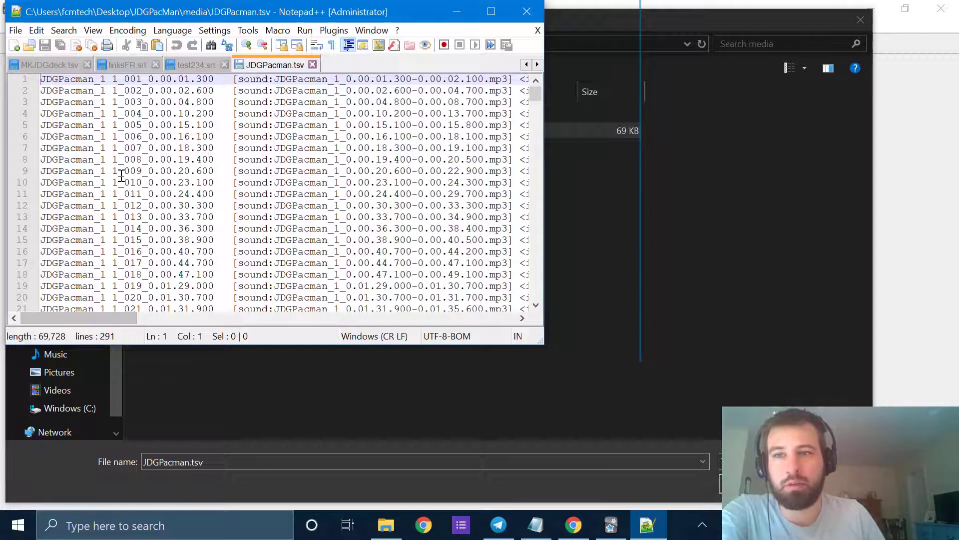
{"action": "left_click_drag", "start_coordinate": [94, 317], "coordinate": [55, 311]}
{"action": "left_click", "coordinate": [140, 172]}
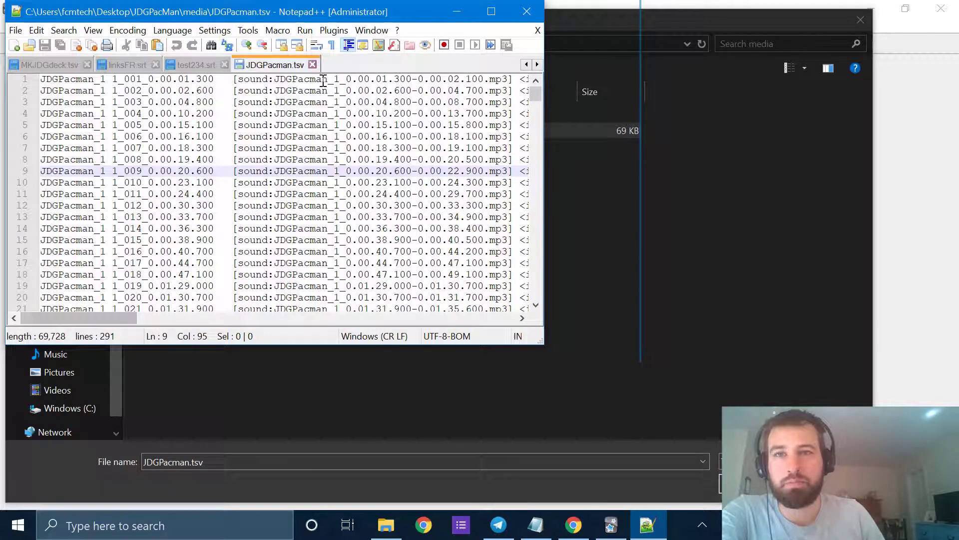
{"action": "left_click", "coordinate": [312, 65]}
{"action": "left_click", "coordinate": [529, 10]}
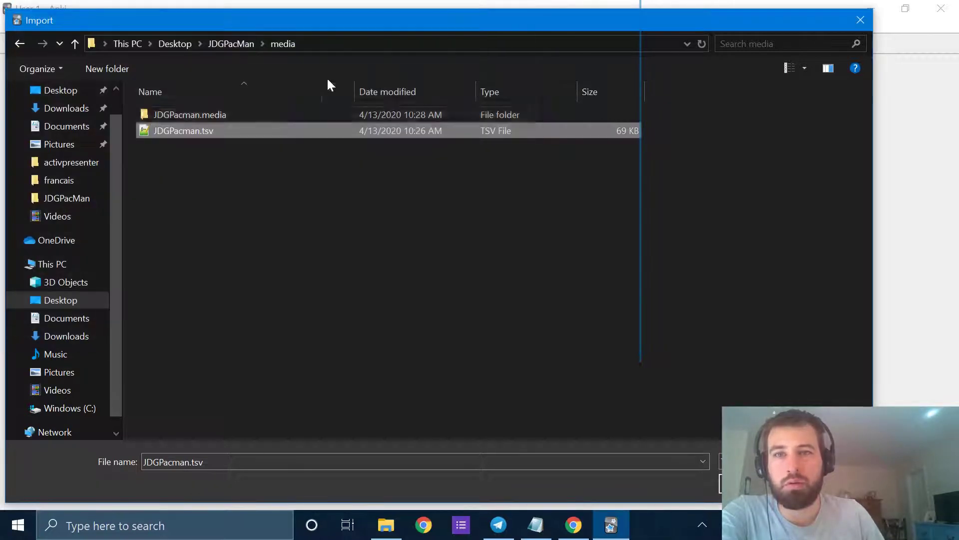
- Load JDGPacman.tsv into the import and map field 1 of the file to Tags
{"action": "left_click", "coordinate": [214, 131]}
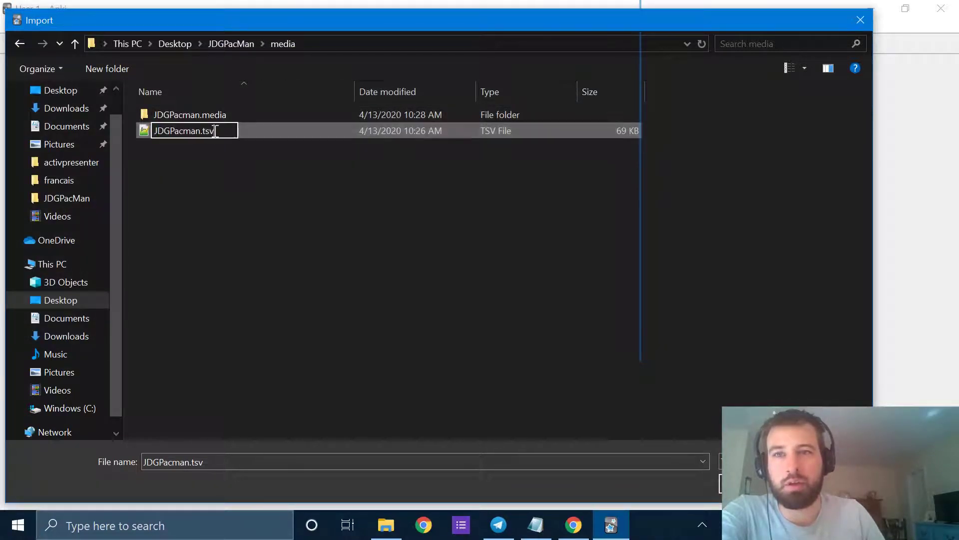
{"action": "double_click", "coordinate": [291, 133]}
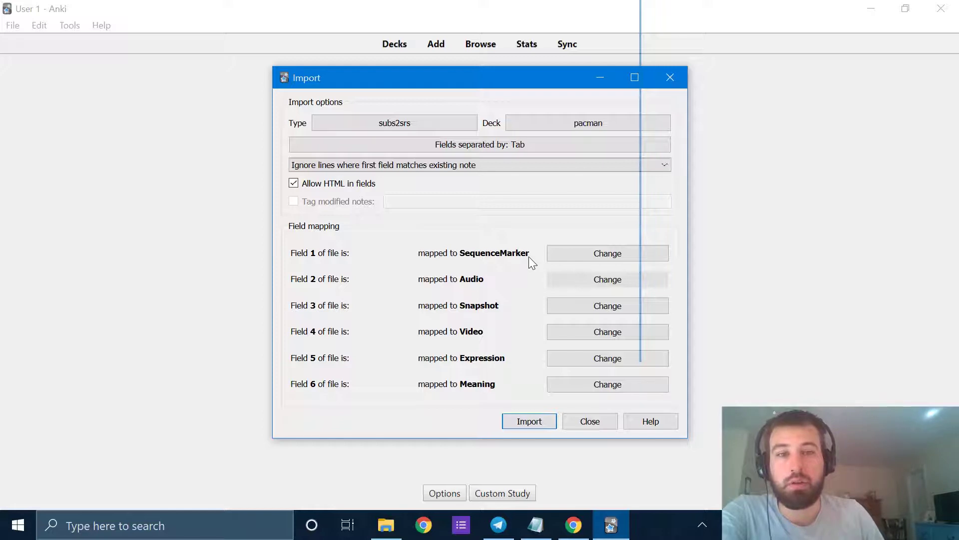
{"action": "left_click", "coordinate": [583, 254]}
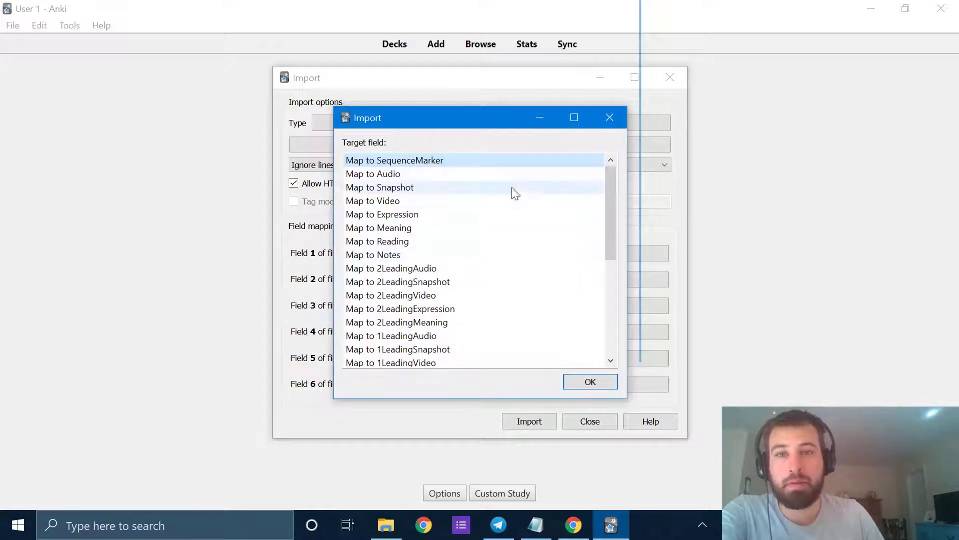
{"action": "left_click_drag", "start_coordinate": [441, 110], "coordinate": [690, 89]}
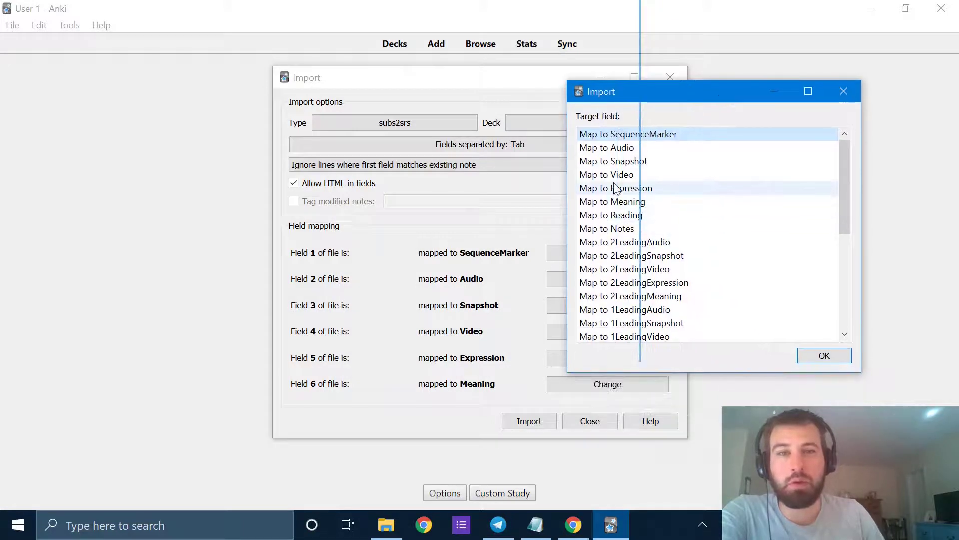
{"action": "scroll", "coordinate": [621, 245], "scroll_direction": "down", "scroll_amount": 5}
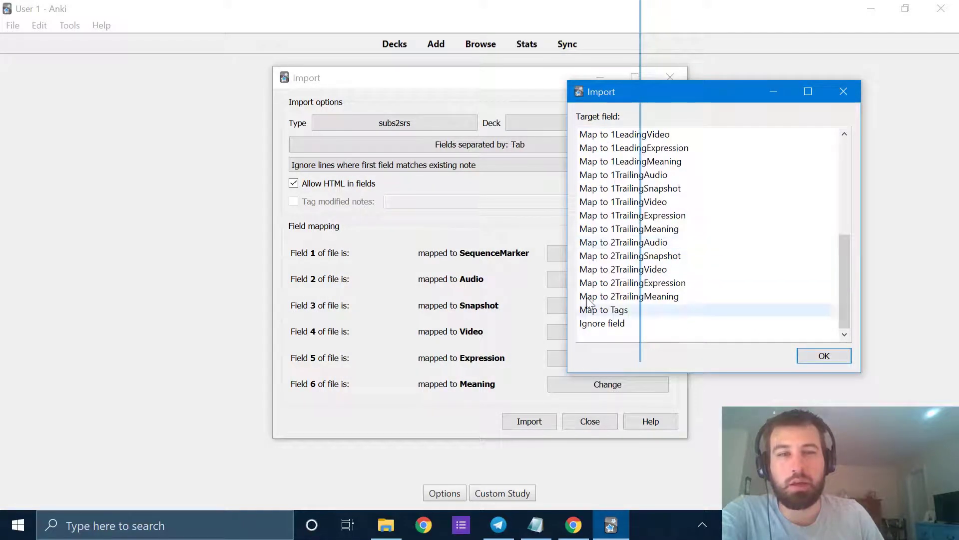
{"action": "double_click", "coordinate": [604, 310]}
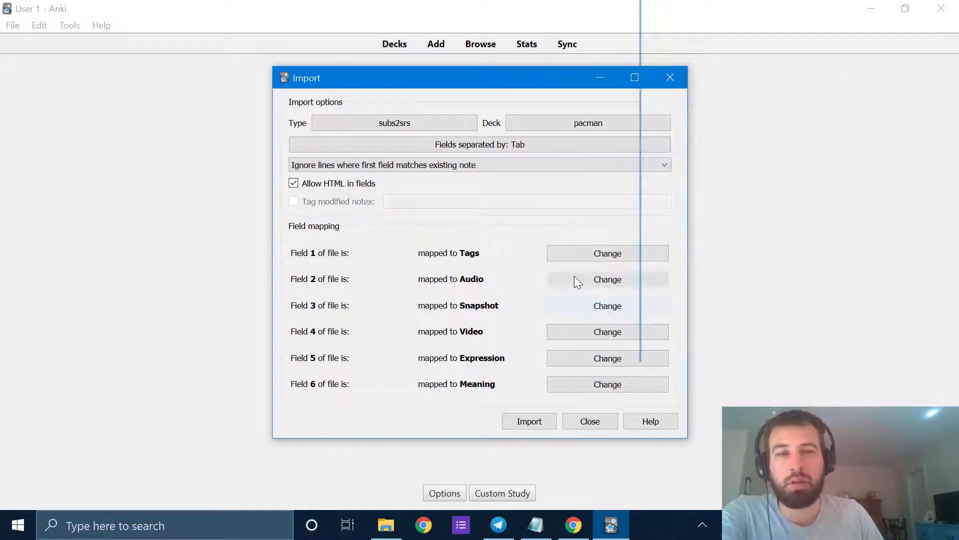
- Map field 2 of the file to SequenceMarker and field 3 to Audio
{"action": "left_click", "coordinate": [581, 279]}
{"action": "double_click", "coordinate": [460, 158]}
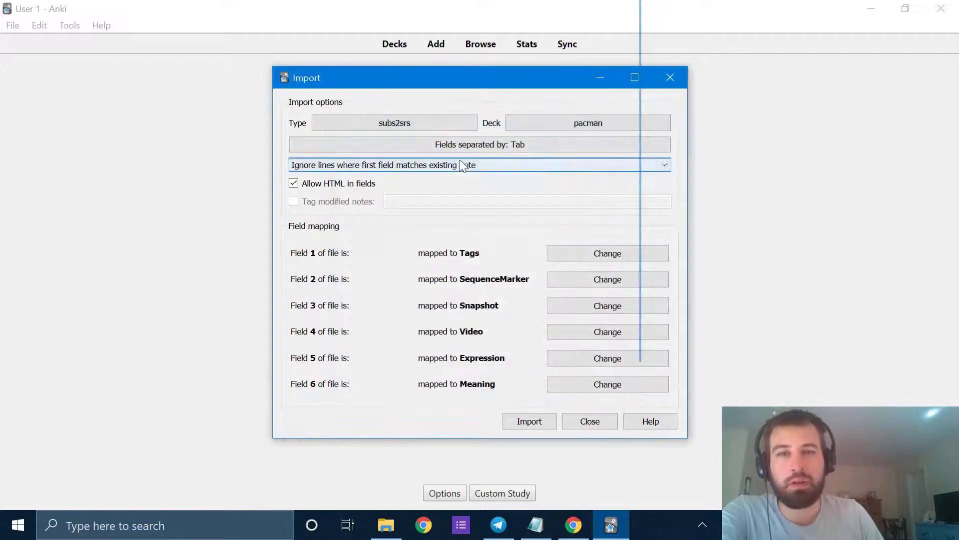
{"action": "left_click", "coordinate": [568, 305]}
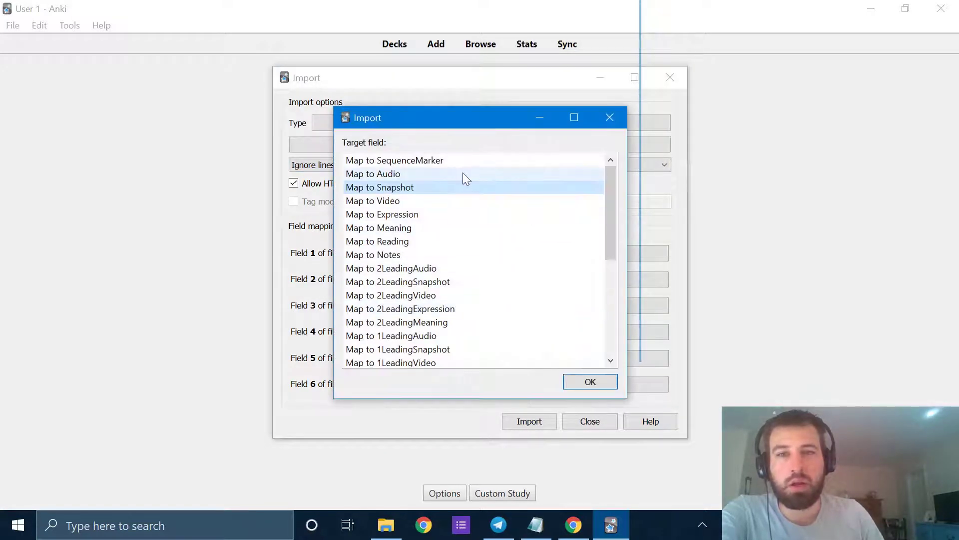
{"action": "left_click", "coordinate": [463, 174]}
{"action": "double_click", "coordinate": [473, 175]}
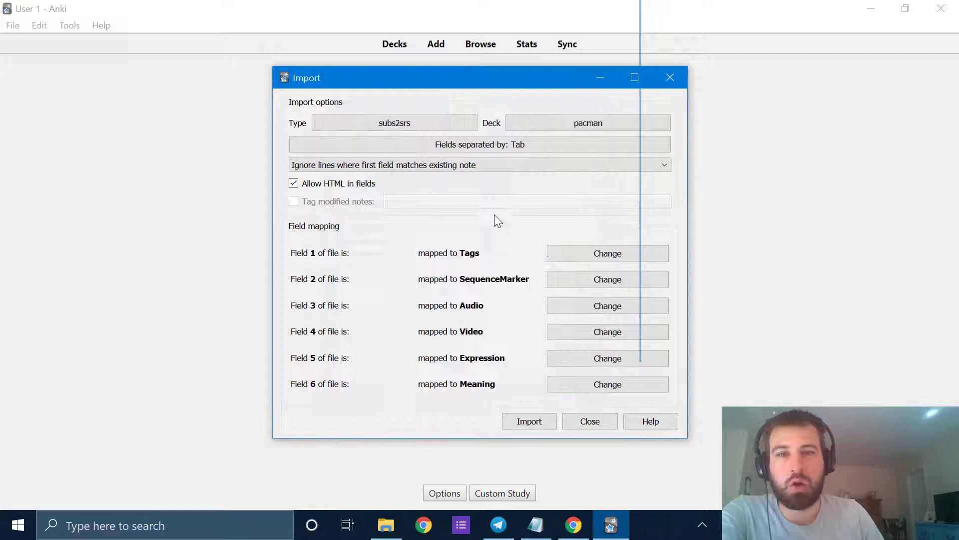
- Map field 4 to Snapshot and import the file's notes into the pacman deck
{"action": "left_click", "coordinate": [592, 335]}
{"action": "double_click", "coordinate": [422, 186]}
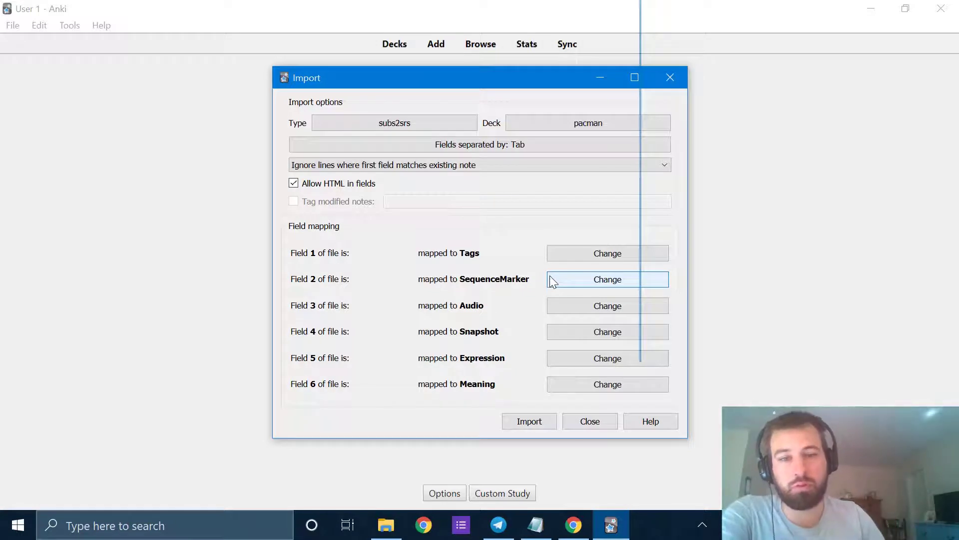
{"action": "left_click", "coordinate": [541, 421]}
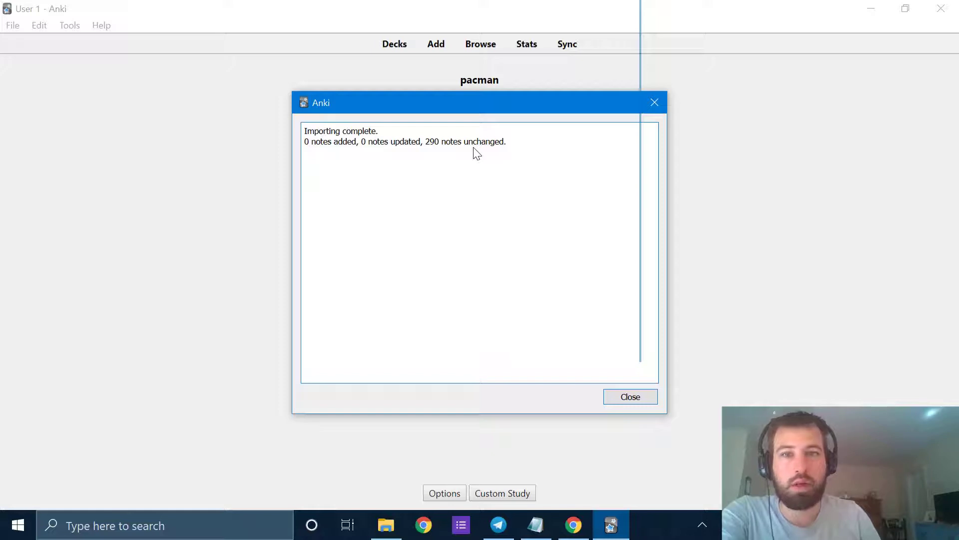
{"action": "left_click", "coordinate": [659, 105]}
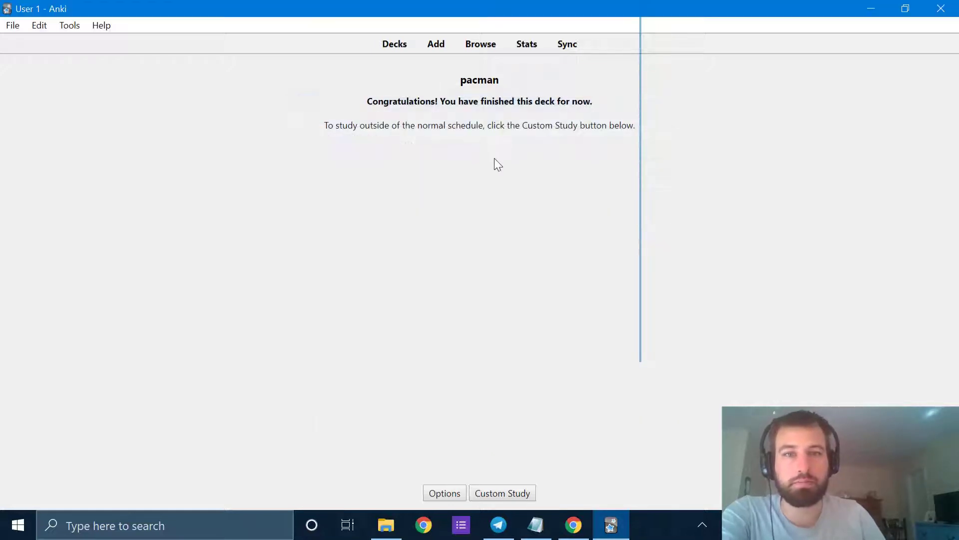
- Check the pacman deck for cards and delete that deck from the deck list
{"action": "left_click", "coordinate": [387, 50]}
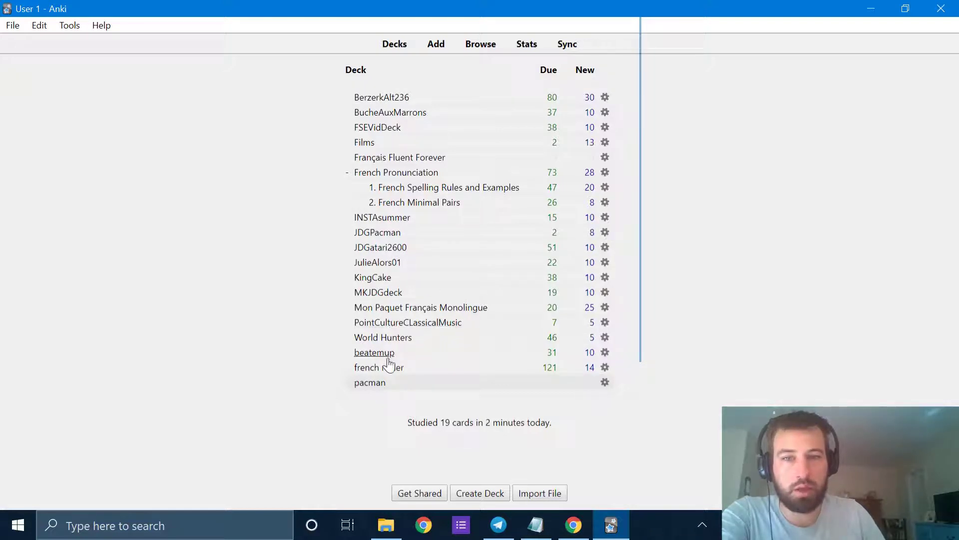
{"action": "left_click", "coordinate": [370, 383]}
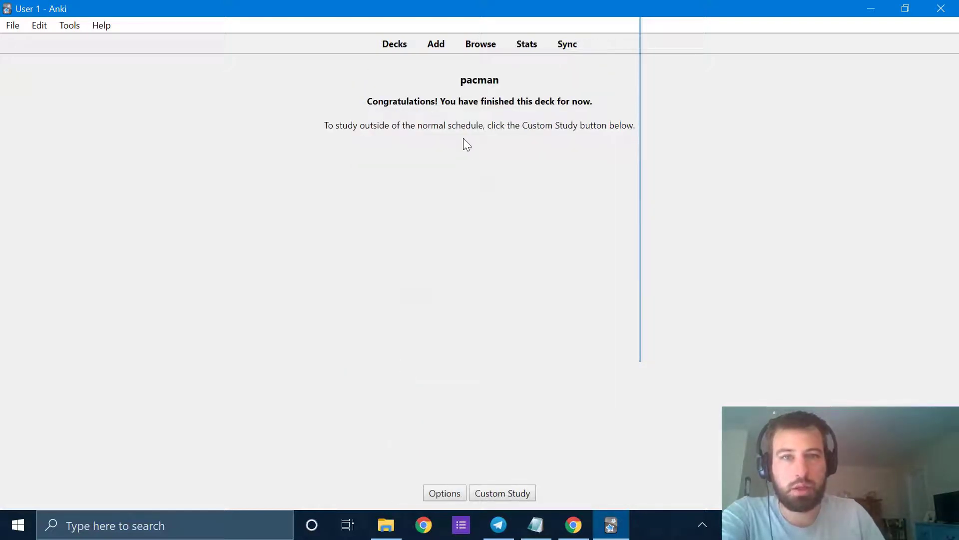
{"action": "left_click", "coordinate": [394, 44]}
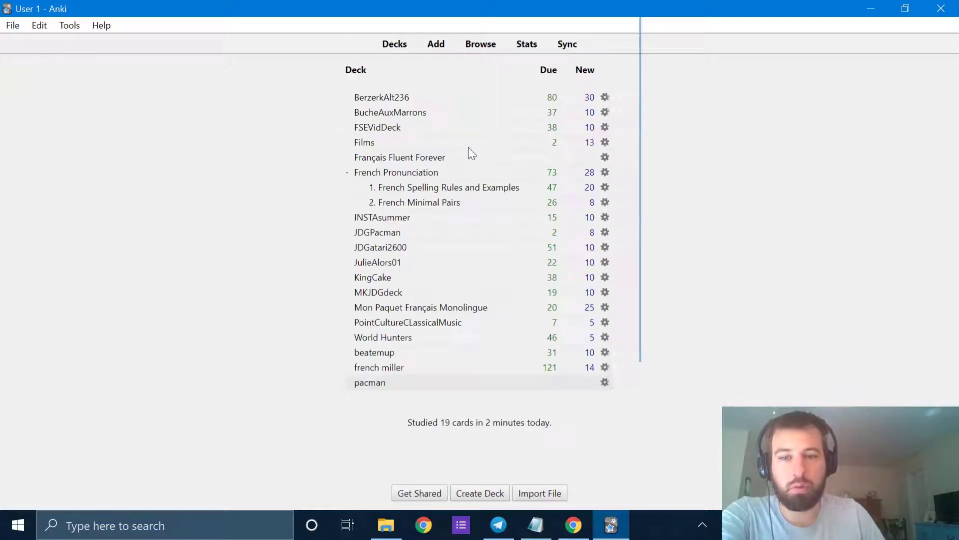
{"action": "left_click", "coordinate": [605, 383]}
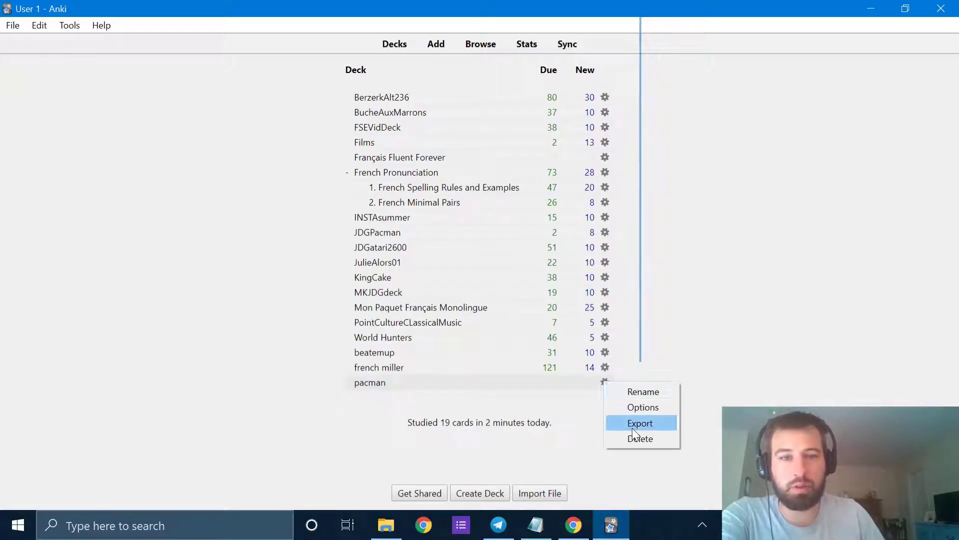
{"action": "left_click", "coordinate": [658, 440]}
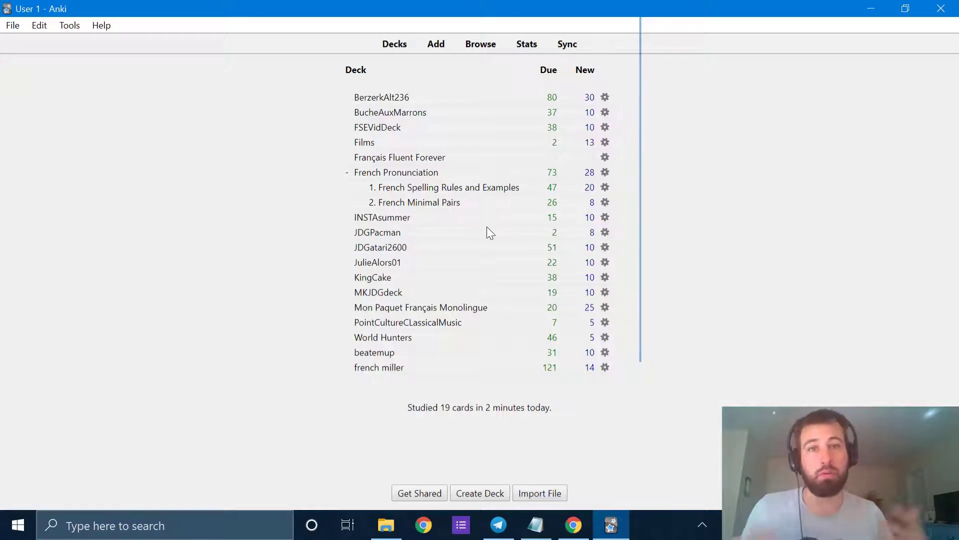
- Switch to File Explorer and open the media folder inside JDGPacMan
{"action": "mouse_move", "coordinate": [393, 527]}
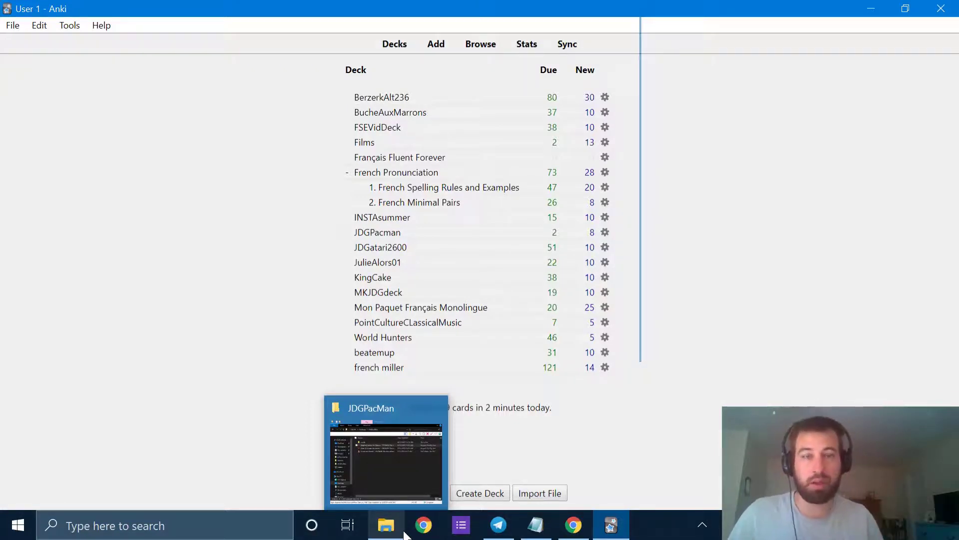
{"action": "left_click", "coordinate": [390, 483]}
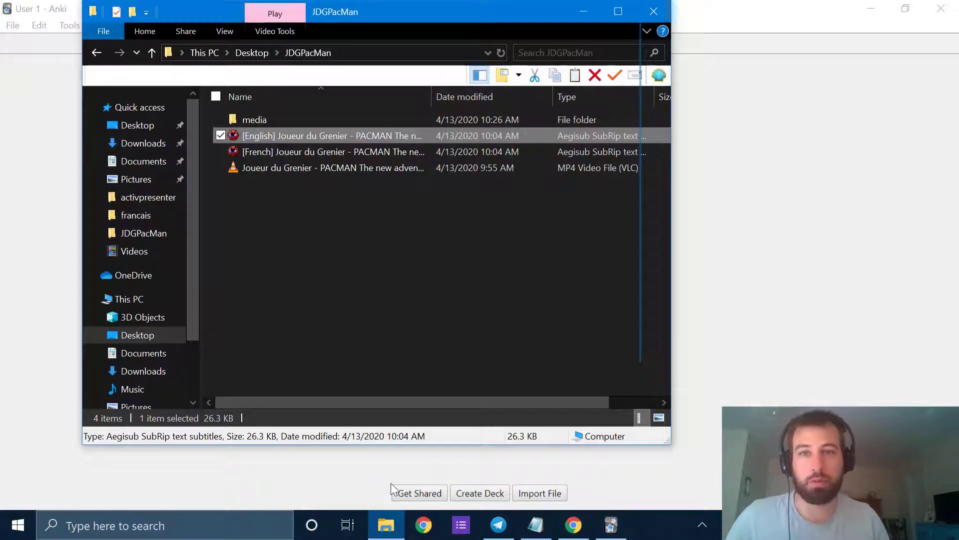
{"action": "double_click", "coordinate": [271, 118]}
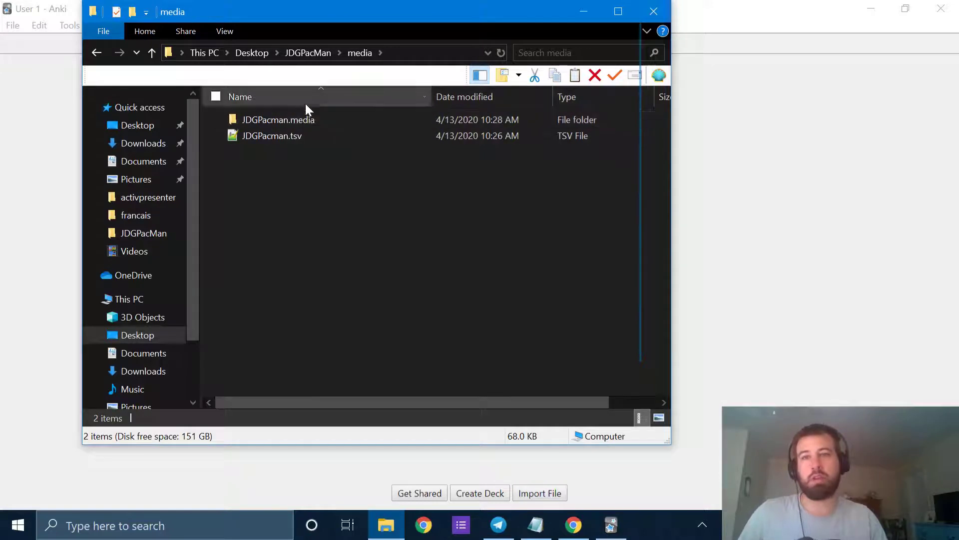
- Open the JDGPacman.media folder and copy all of its audio and image files
{"action": "double_click", "coordinate": [292, 123]}
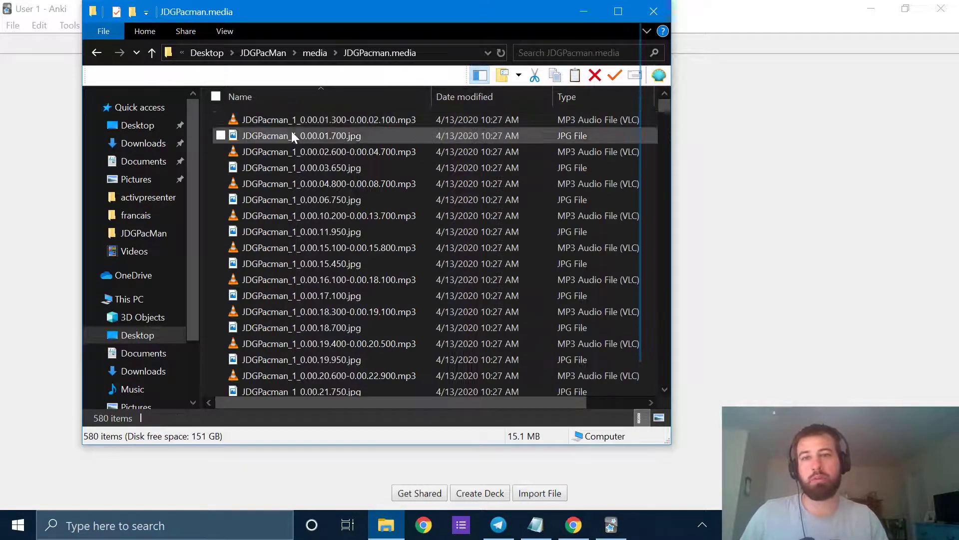
{"action": "left_click", "coordinate": [358, 119]}
{"action": "scroll", "coordinate": [395, 207], "scroll_direction": "down", "scroll_amount": 1}
{"action": "scroll", "coordinate": [394, 205], "scroll_direction": "down", "scroll_amount": 20}
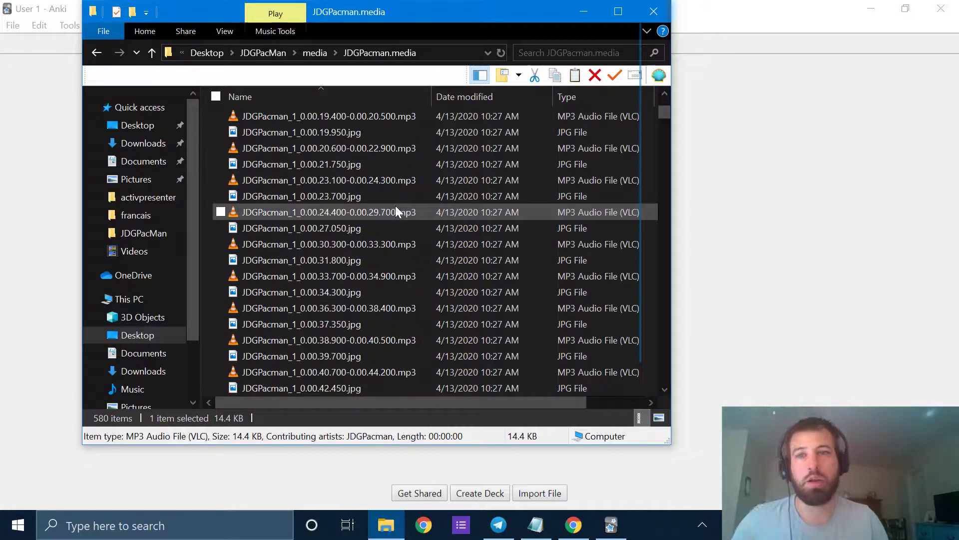
{"action": "left_click_drag", "start_coordinate": [664, 132], "coordinate": [654, 382]}
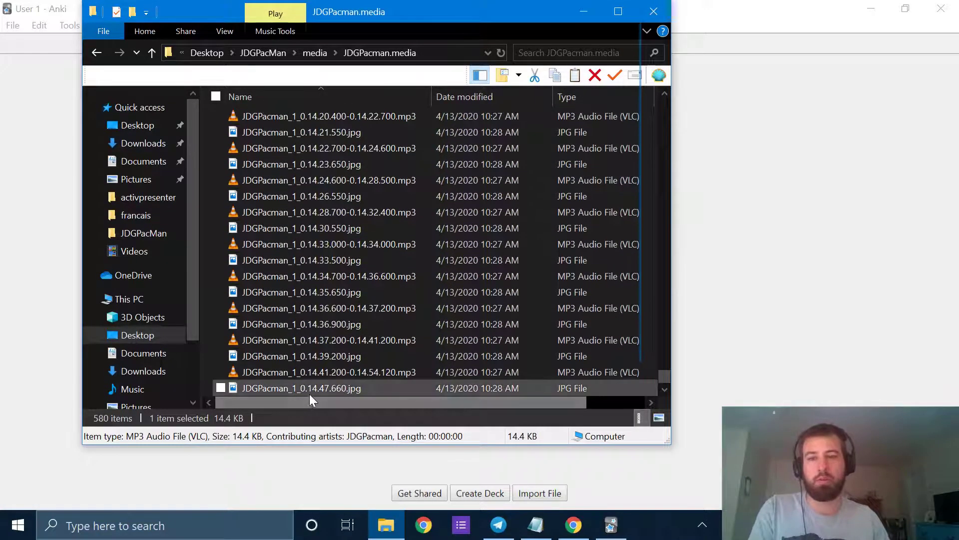
{"action": "key", "text": "ctrl+a"}
{"action": "right_click", "coordinate": [316, 227]}
{"action": "left_click", "coordinate": [165, 424]}
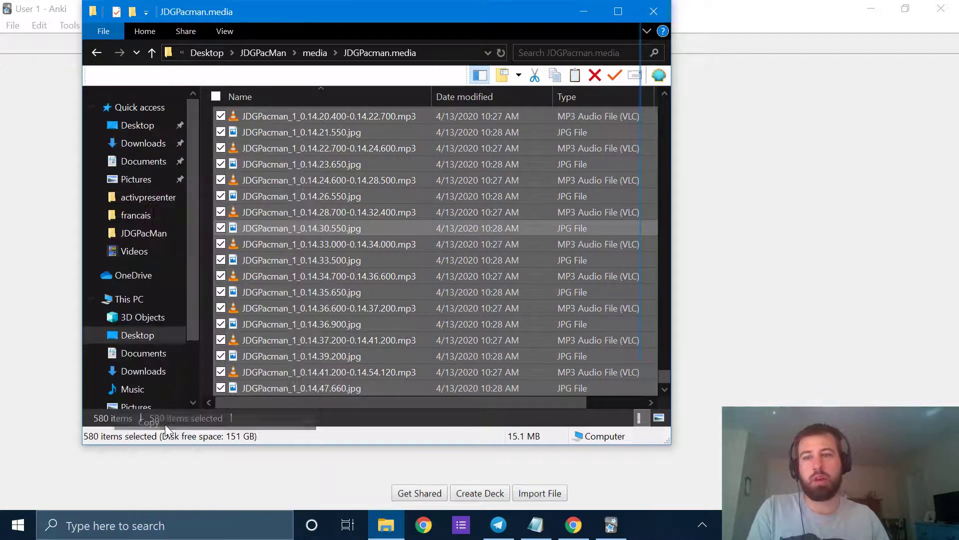
- Go to the Windows (C:) drive and open the Roaming folder inside the user profile's AppData folder
{"action": "scroll", "coordinate": [120, 284], "scroll_direction": "down", "scroll_amount": 3}
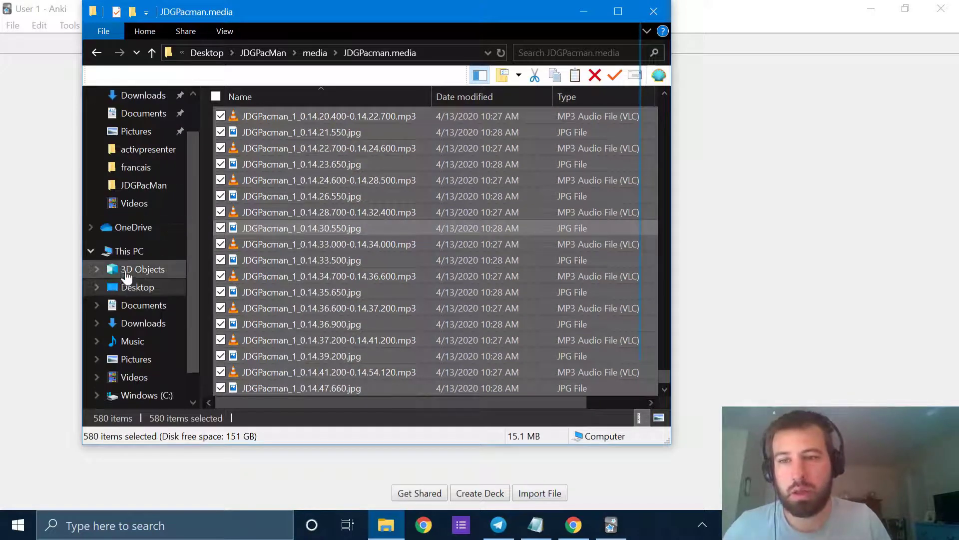
{"action": "left_click", "coordinate": [144, 361]}
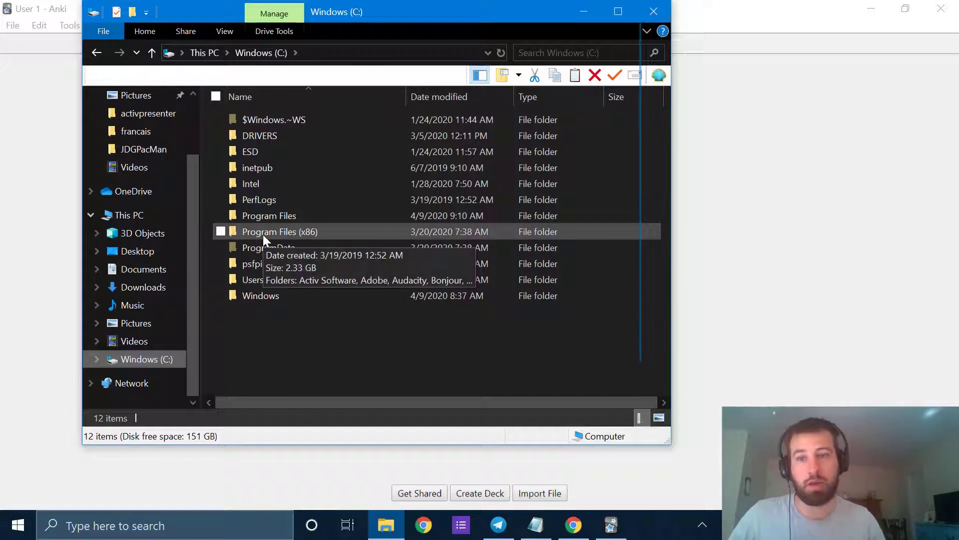
{"action": "left_click", "coordinate": [253, 280]}
{"action": "double_click", "coordinate": [253, 280]}
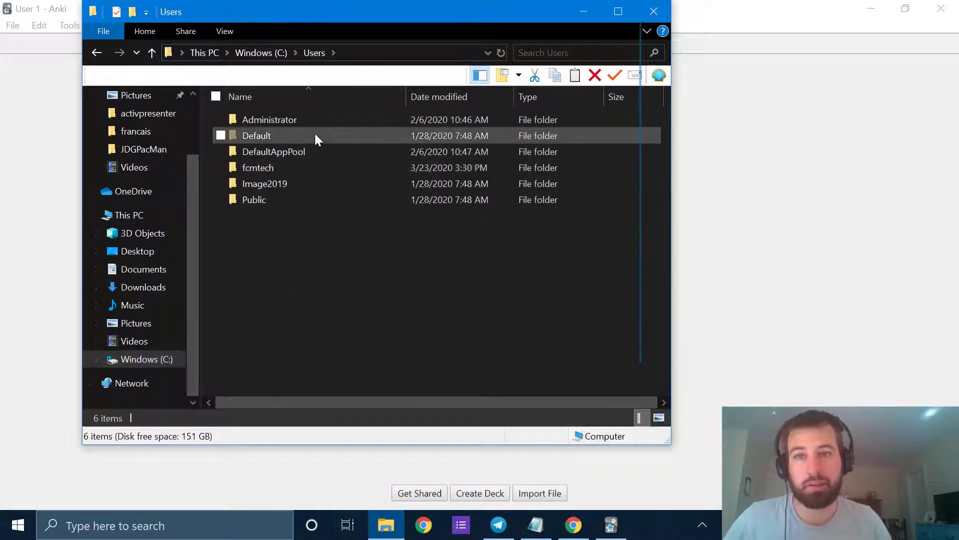
{"action": "double_click", "coordinate": [313, 170]}
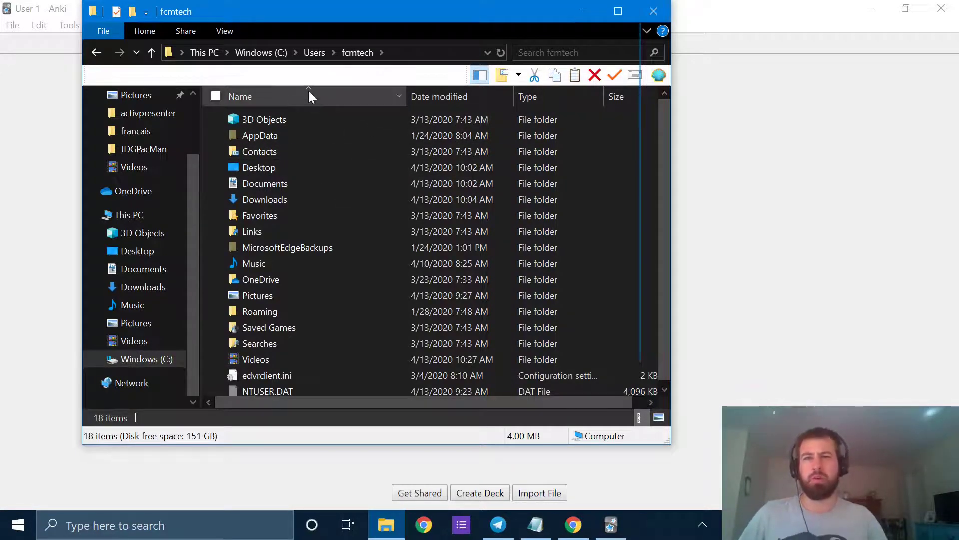
{"action": "left_click", "coordinate": [272, 137]}
{"action": "double_click", "coordinate": [272, 137]}
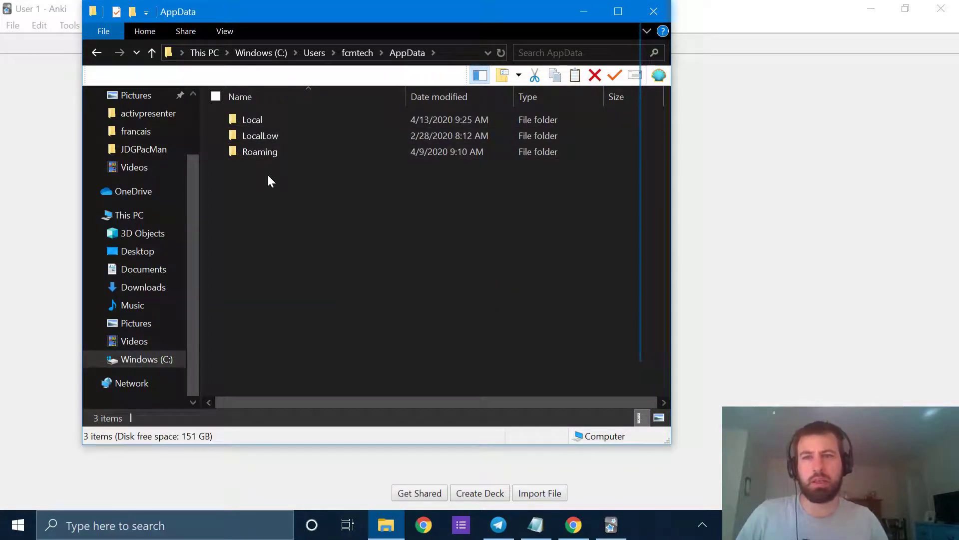
{"action": "double_click", "coordinate": [285, 154]}
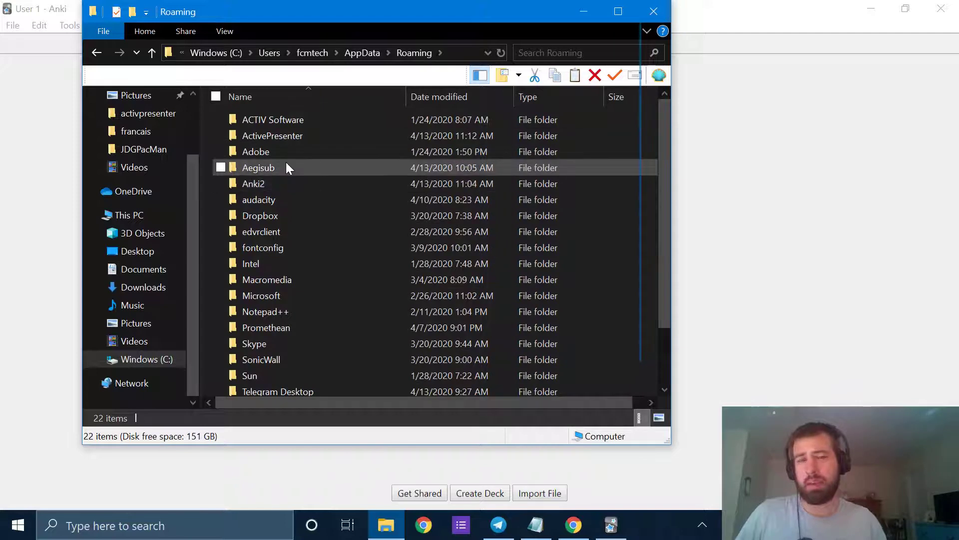
{"action": "mouse_move", "coordinate": [286, 163]}
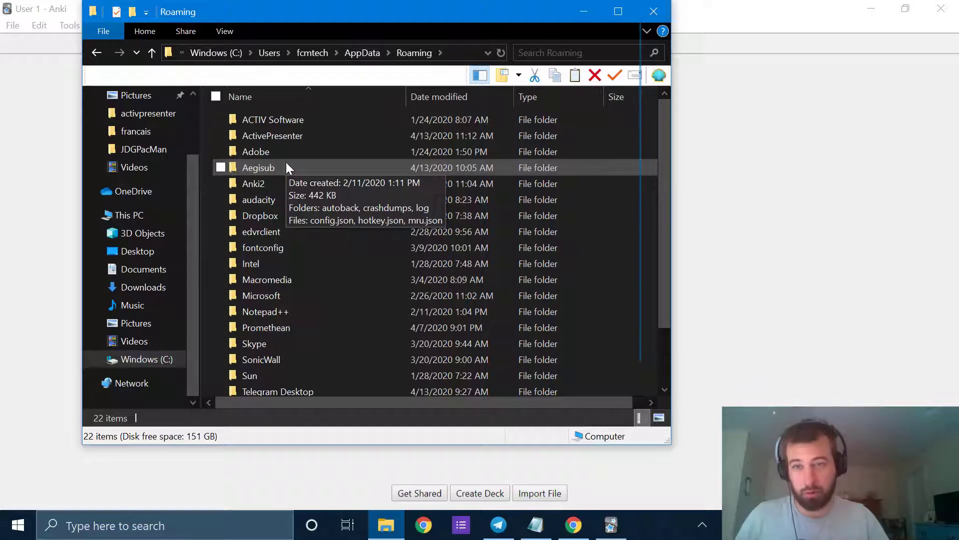
- Open the collection.media folder of the User 1 profile inside Anki2 and look through its files
{"action": "double_click", "coordinate": [311, 184]}
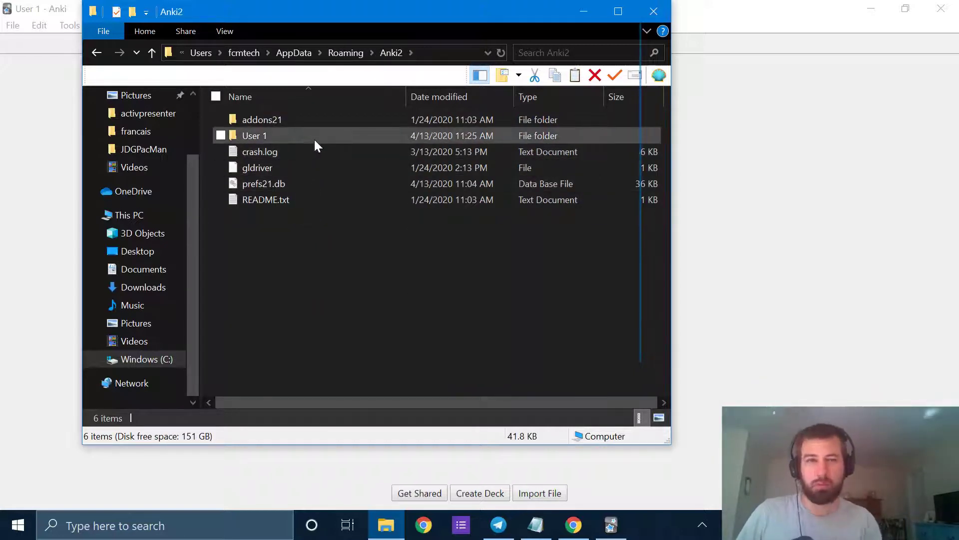
{"action": "mouse_move", "coordinate": [315, 144]}
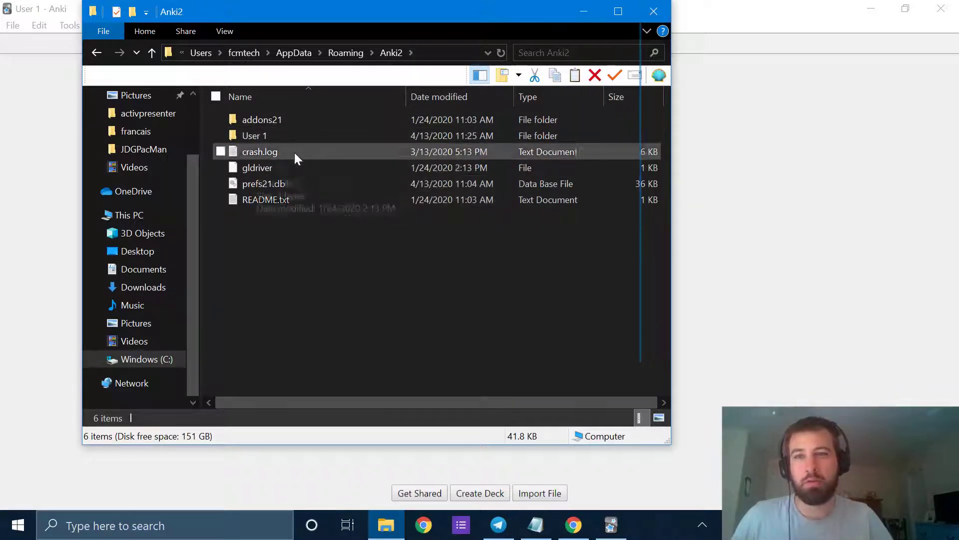
{"action": "mouse_move", "coordinate": [273, 134]}
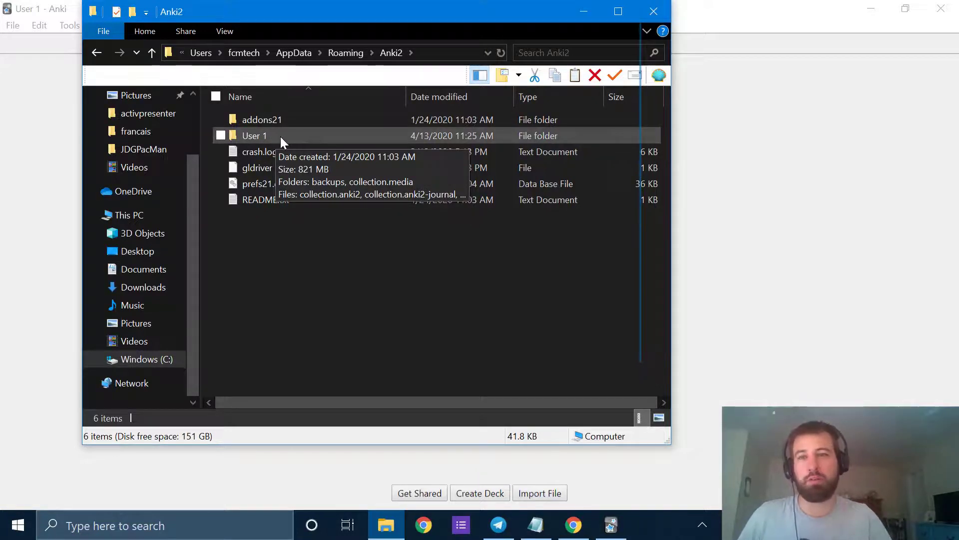
{"action": "left_click", "coordinate": [280, 137]}
{"action": "double_click", "coordinate": [280, 136]}
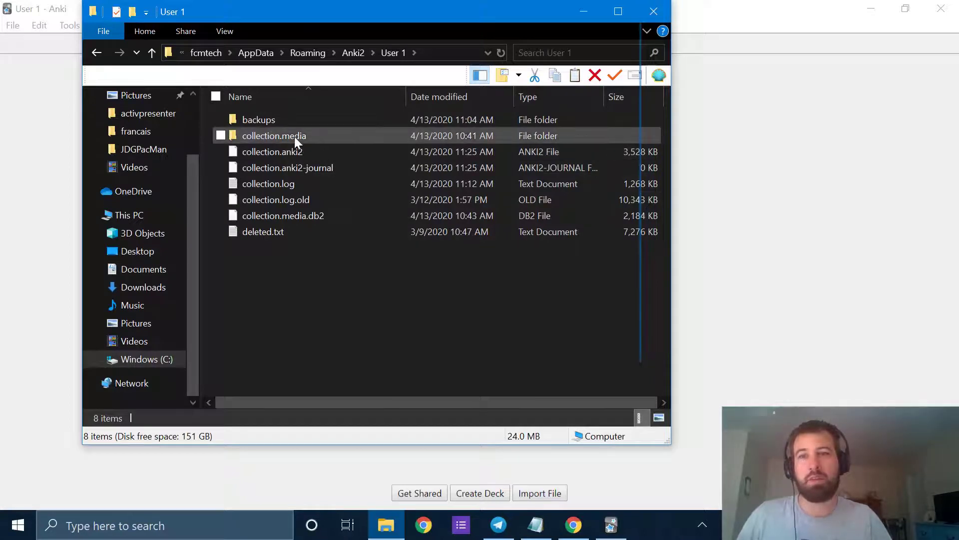
{"action": "double_click", "coordinate": [304, 134]}
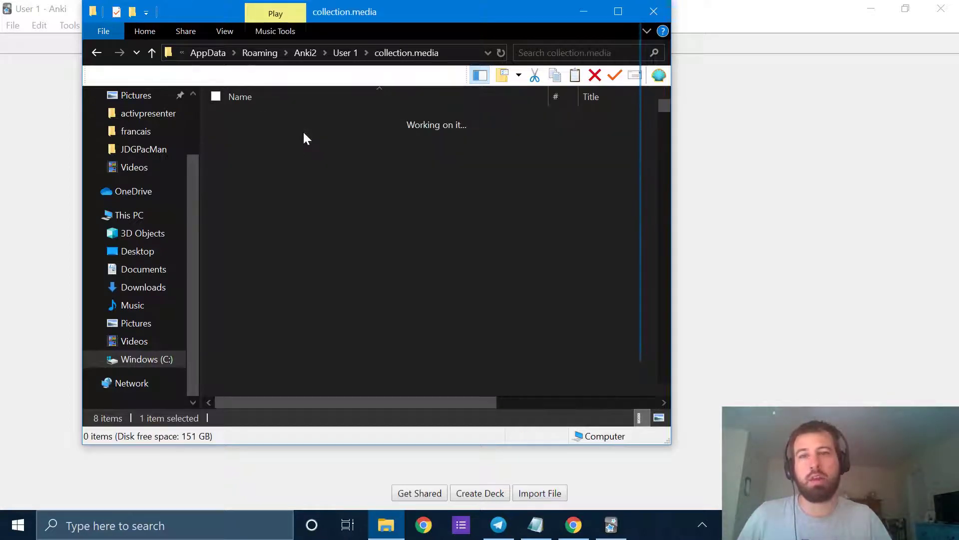
{"action": "scroll", "coordinate": [333, 240], "scroll_direction": "down", "scroll_amount": 10}
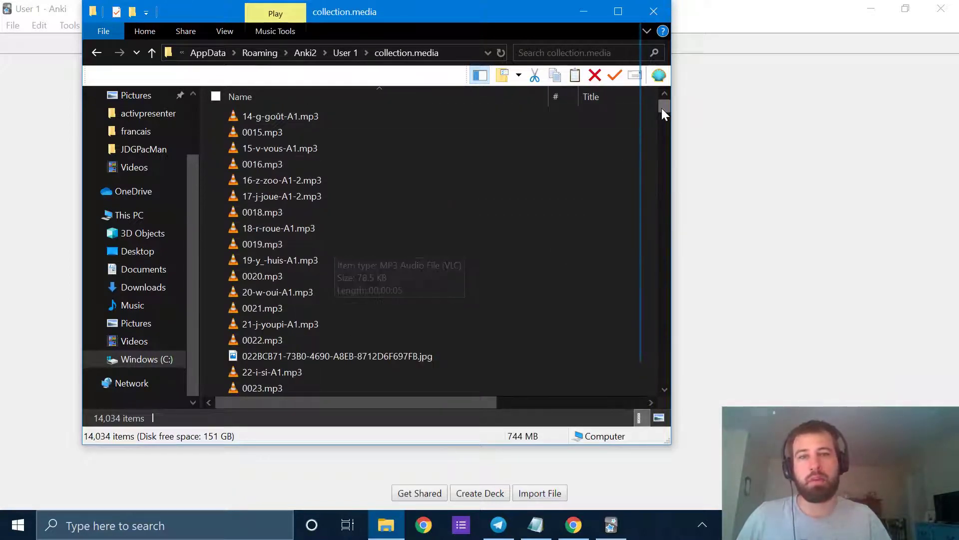
{"action": "left_click_drag", "start_coordinate": [662, 108], "coordinate": [621, 54]}
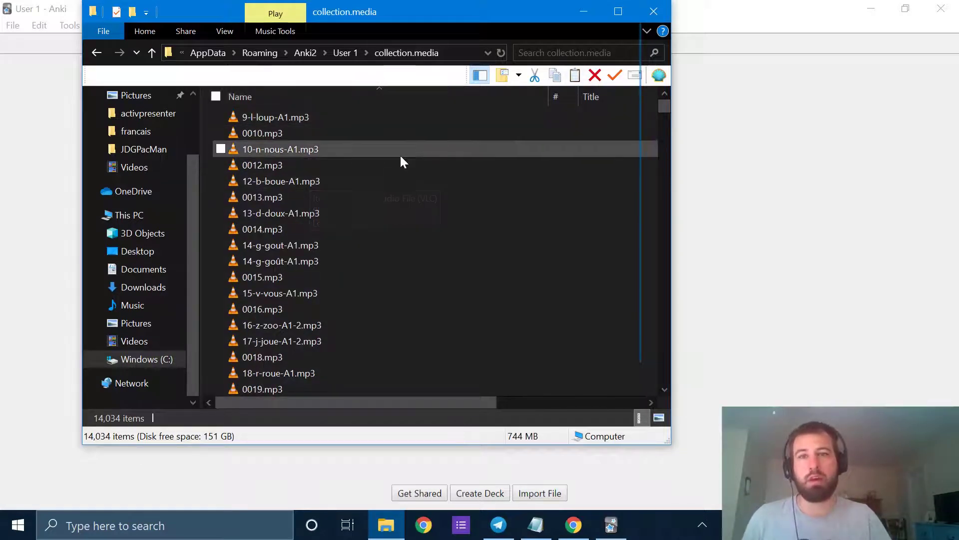
{"action": "right_click", "coordinate": [502, 189]}
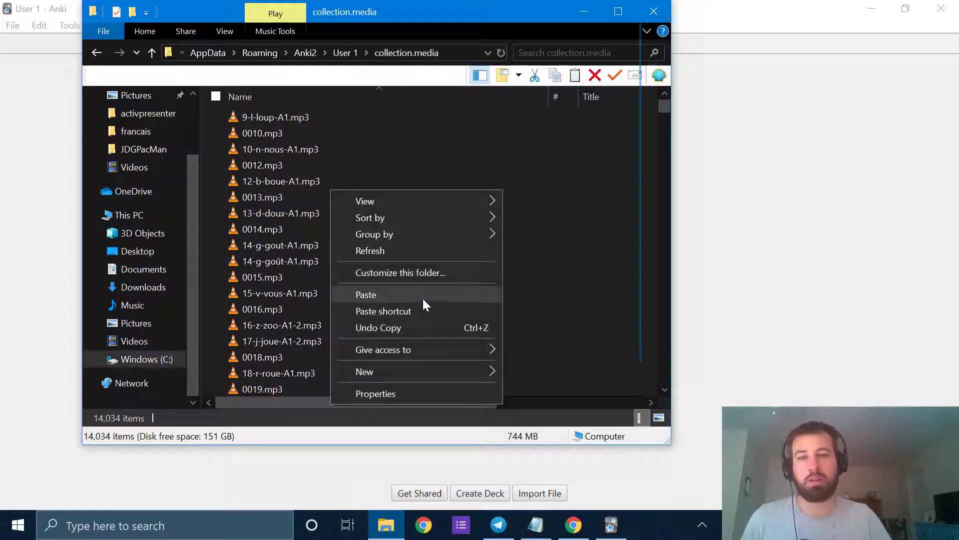
{"action": "left_click", "coordinate": [655, 108]}
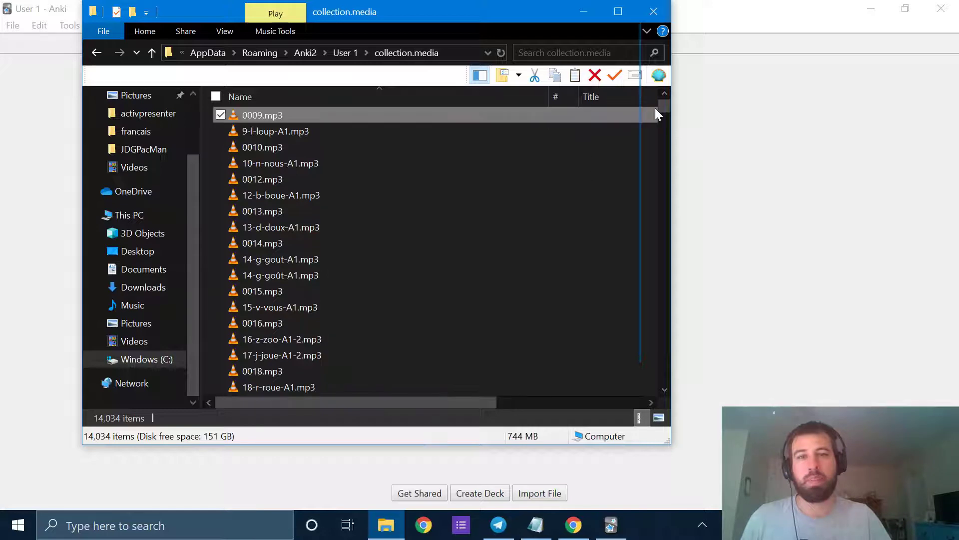
{"action": "left_click_drag", "start_coordinate": [660, 109], "coordinate": [659, 188]}
- Return to the media folder inside JDGPacMan on the Desktop and close the File Explorer window
{"action": "scroll", "coordinate": [145, 190], "scroll_direction": "up", "scroll_amount": 2}
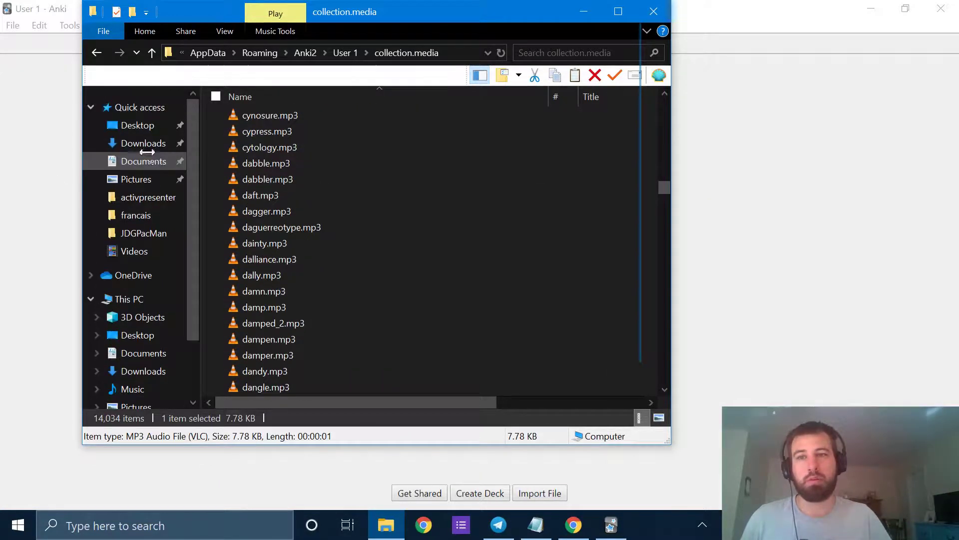
{"action": "left_click", "coordinate": [153, 126]}
{"action": "double_click", "coordinate": [300, 121]}
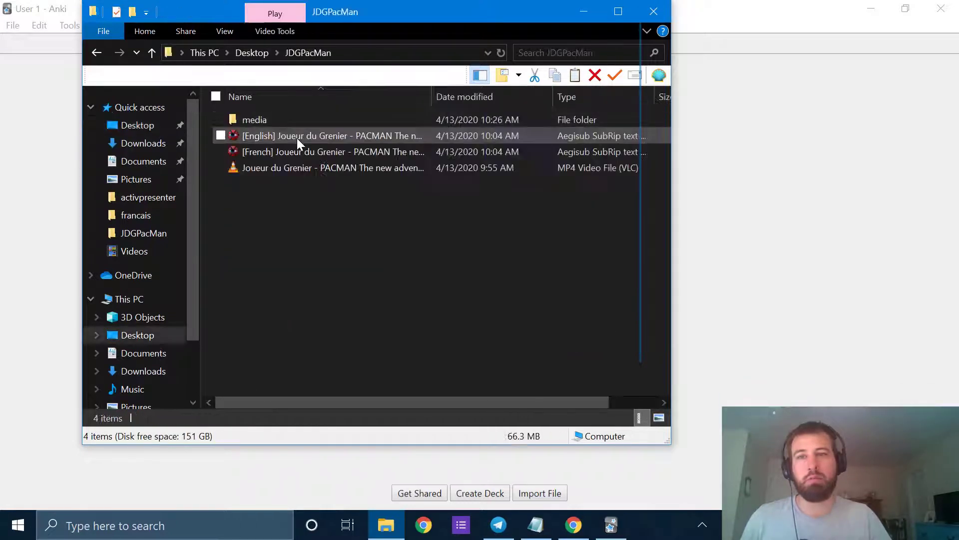
{"action": "double_click", "coordinate": [276, 122]}
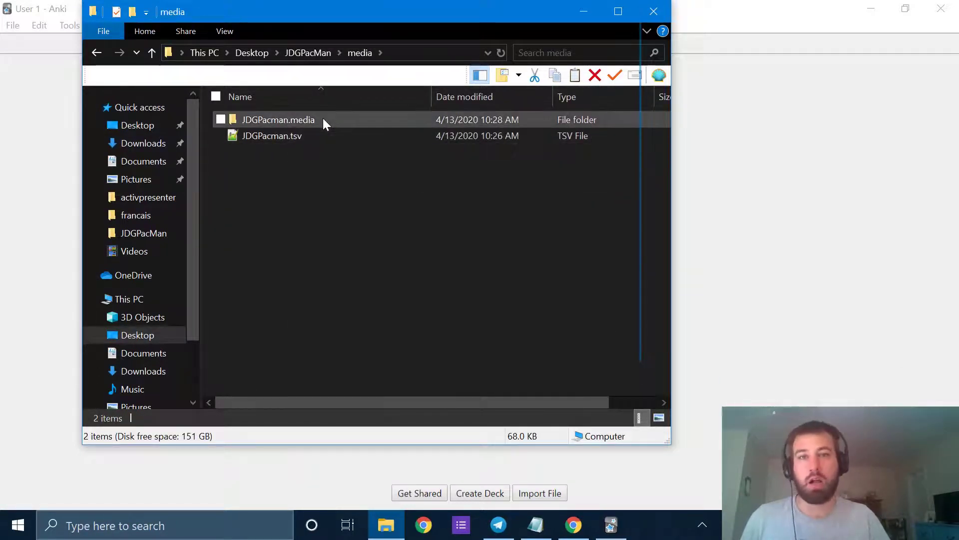
{"action": "left_click", "coordinate": [652, 12]}
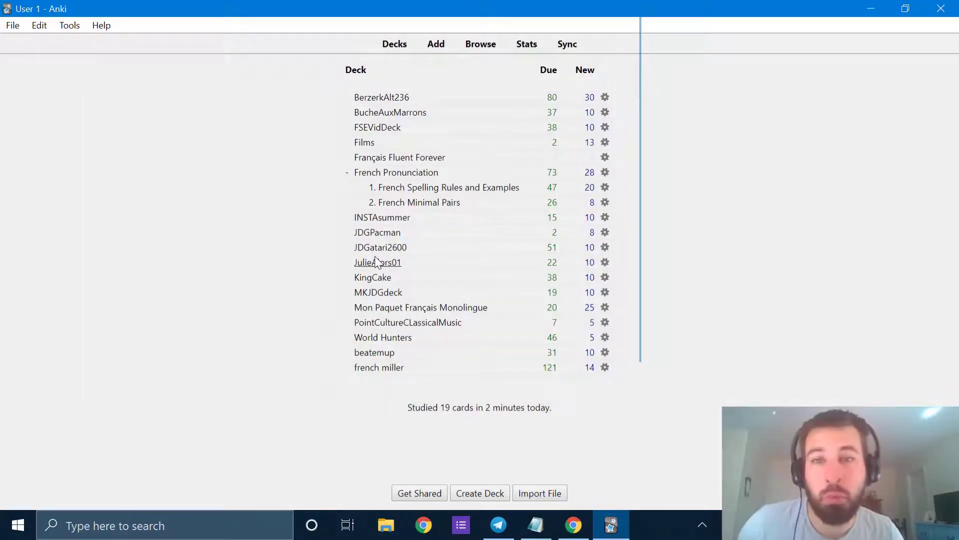
- Study the JDGPacman deck, reveal the answer of its first card and return to the deck list
{"action": "left_click", "coordinate": [394, 233]}
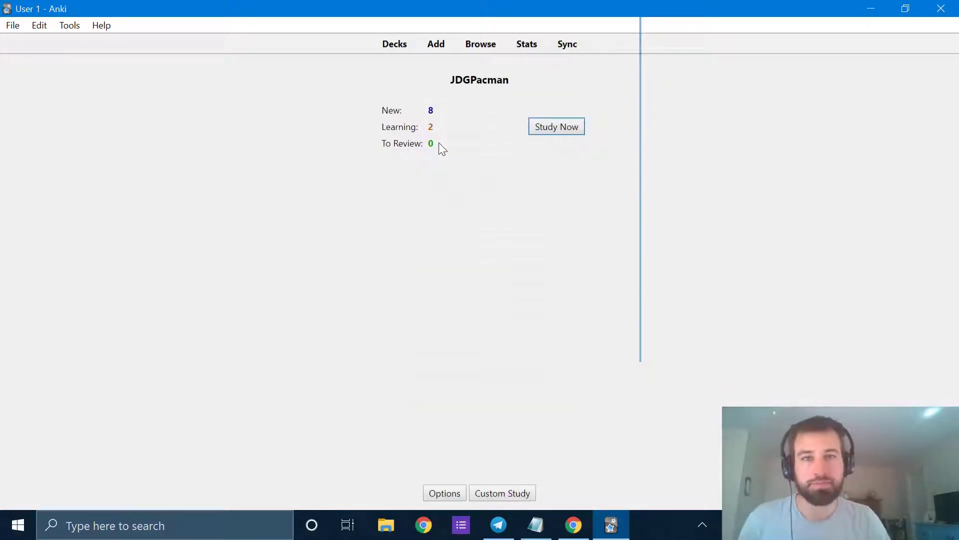
{"action": "left_click", "coordinate": [554, 127]}
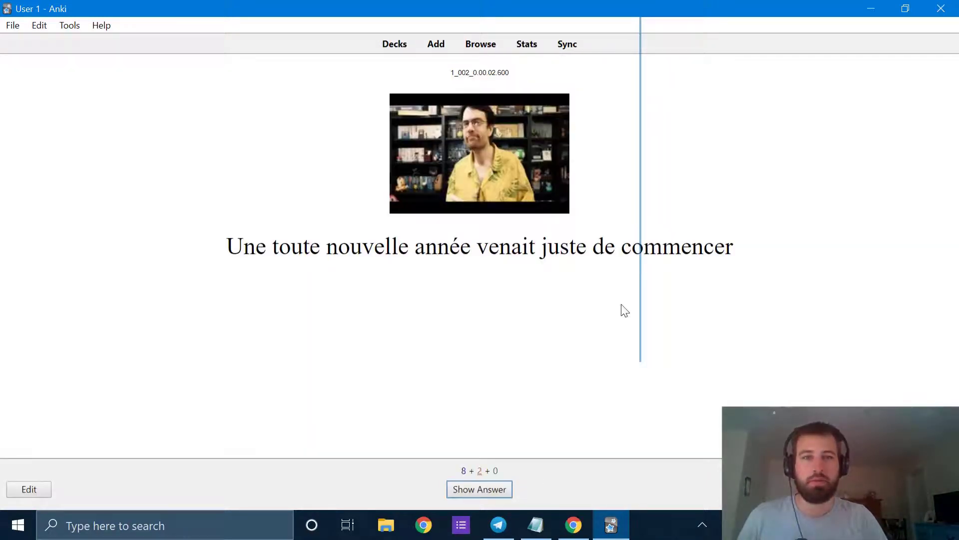
{"action": "key", "text": "space"}
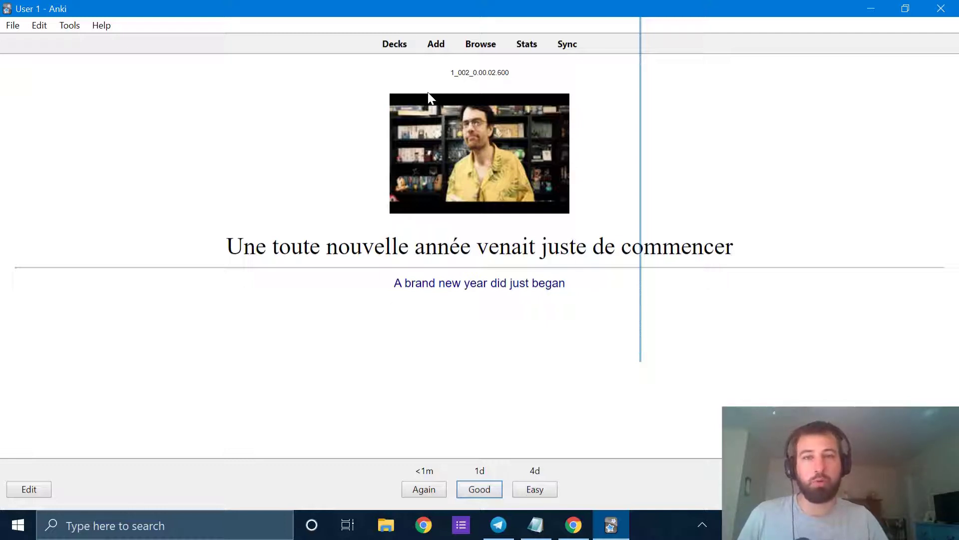
{"action": "left_click", "coordinate": [403, 46]}
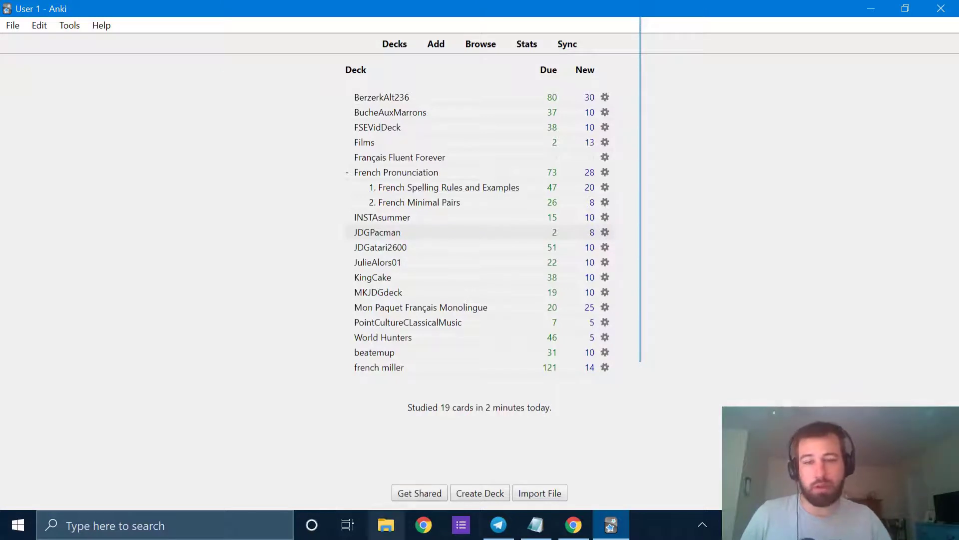
{"action": "left_click", "coordinate": [573, 524]}
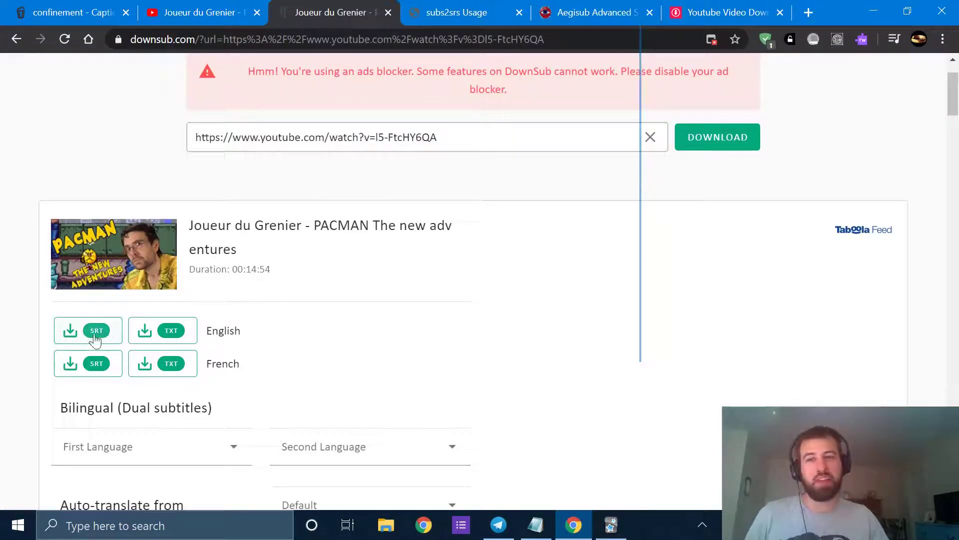
{"action": "left_click", "coordinate": [18, 524]}
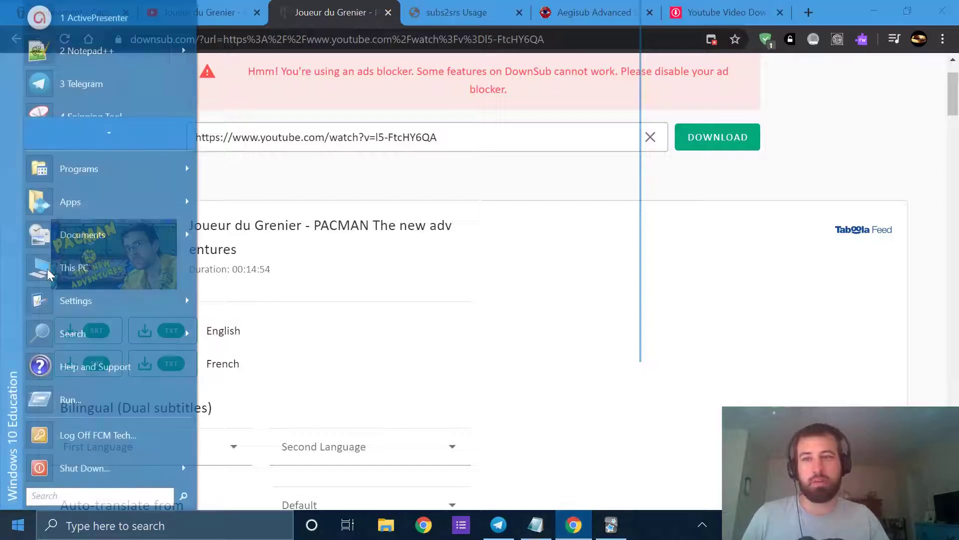
{"action": "scroll", "coordinate": [64, 90], "scroll_direction": "down", "scroll_amount": 3}
{"action": "scroll", "coordinate": [60, 105], "scroll_direction": "up", "scroll_amount": 1}
{"action": "scroll", "coordinate": [59, 116], "scroll_direction": "down", "scroll_amount": 1}
{"action": "mouse_move", "coordinate": [59, 116]}
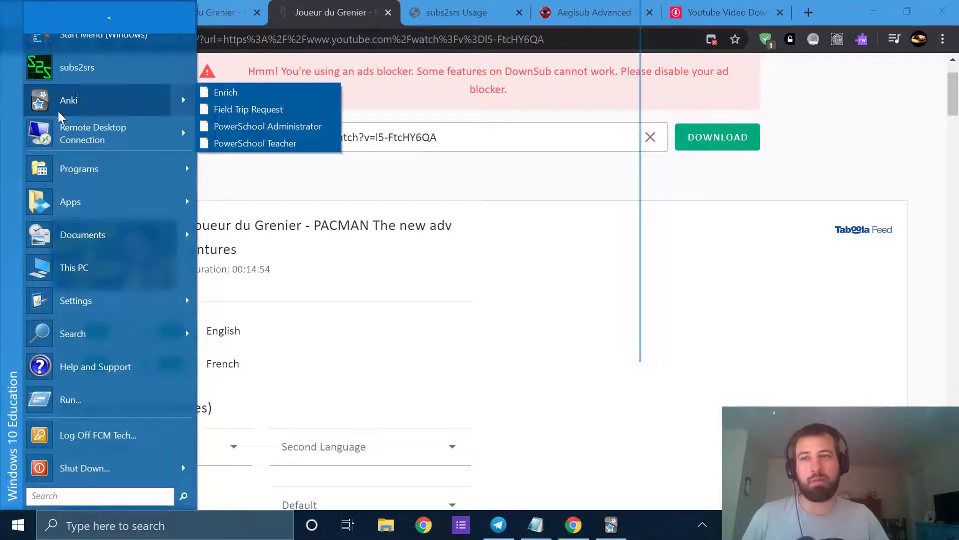
{"action": "left_click", "coordinate": [385, 525]}
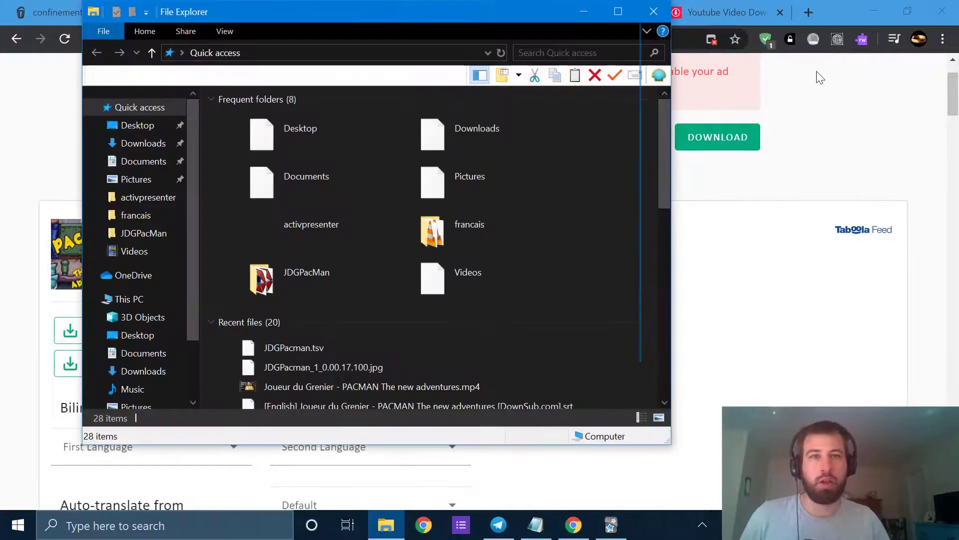
- Switch to Chrome and view the downloads table on the Aegisub website
{"action": "left_click", "coordinate": [861, 160]}
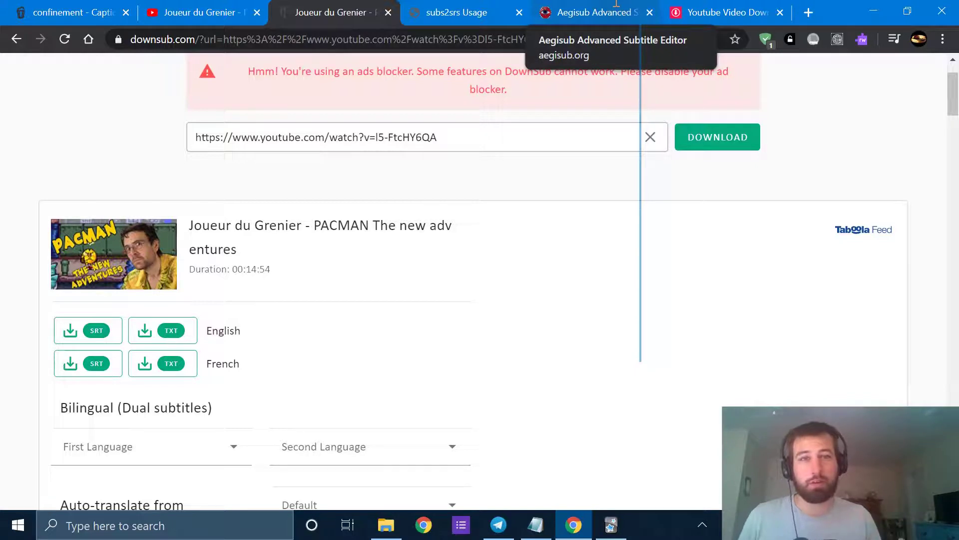
{"action": "left_click", "coordinate": [616, 5]}
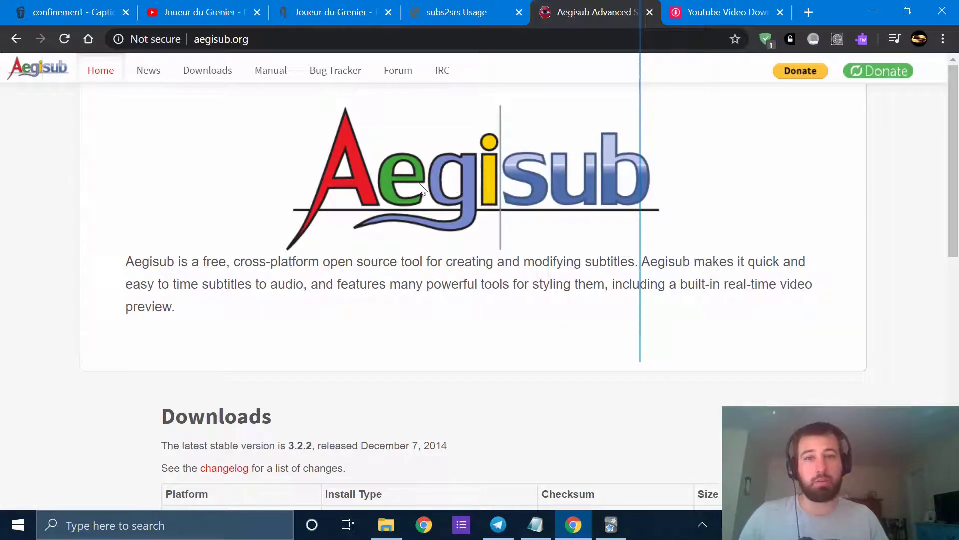
{"action": "scroll", "coordinate": [506, 229], "scroll_direction": "down", "scroll_amount": 6}
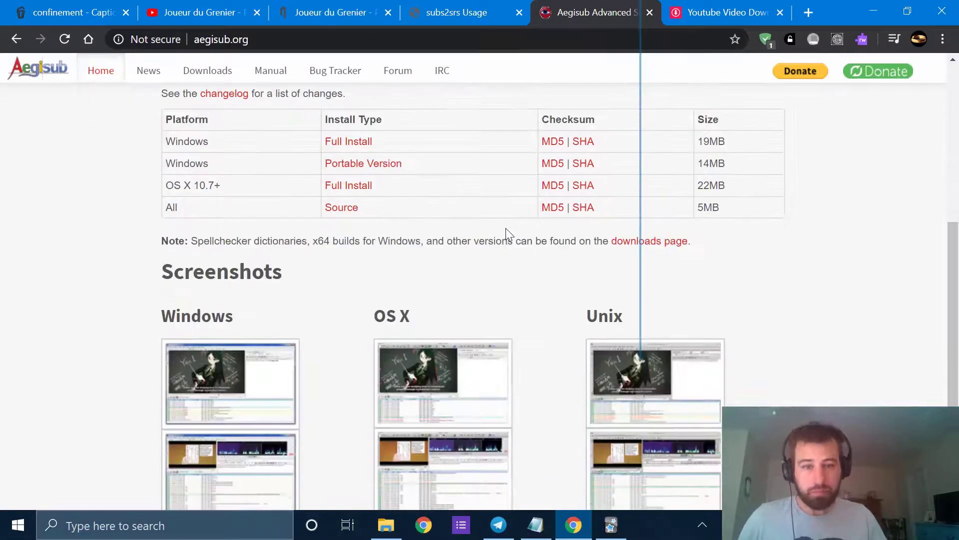
- Open the [English] Joueur du Grenier SRT file from the JDGPacMan folder on the Desktop in Aegisub, using the UTF-8 character set
{"action": "scroll", "coordinate": [505, 230], "scroll_direction": "down", "scroll_amount": 4}
{"action": "left_click", "coordinate": [15, 527]}
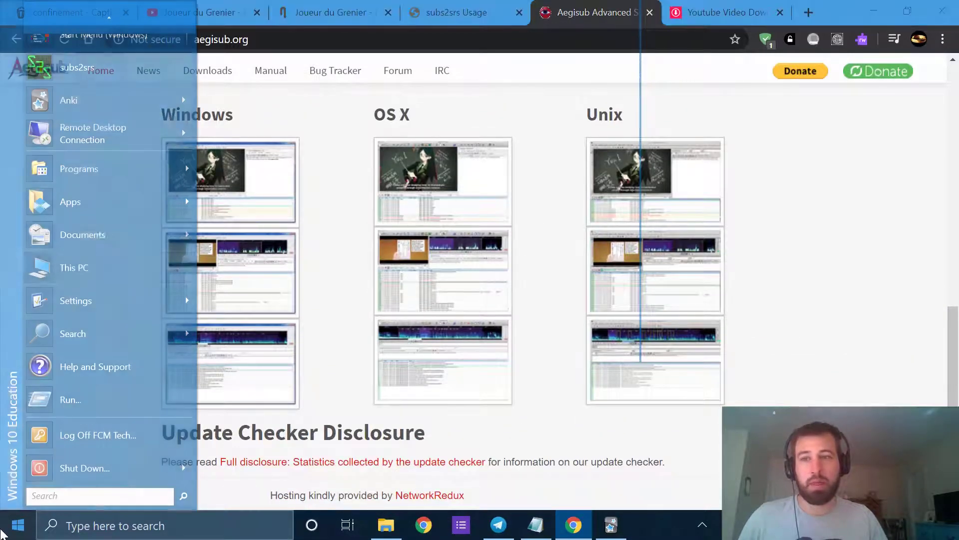
{"action": "left_click", "coordinate": [386, 524]}
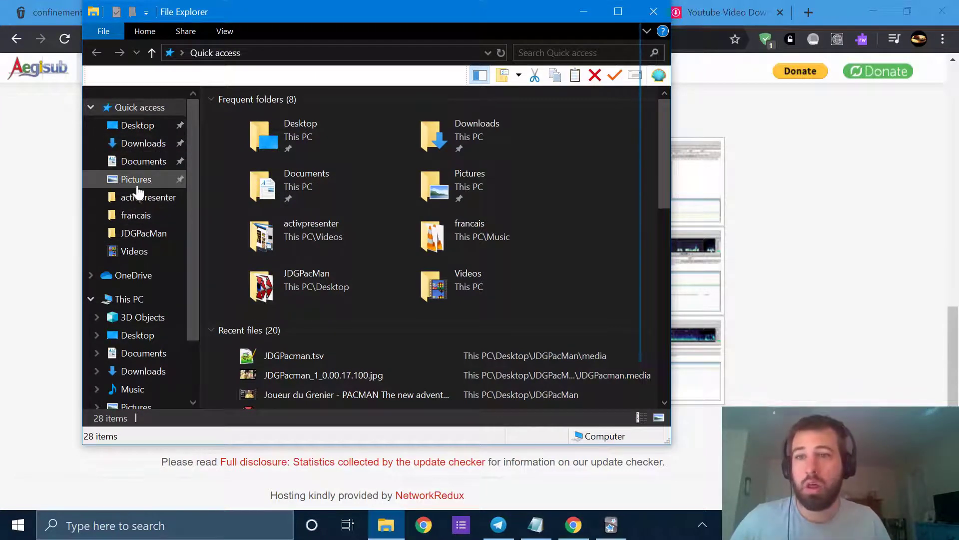
{"action": "left_click", "coordinate": [153, 129]}
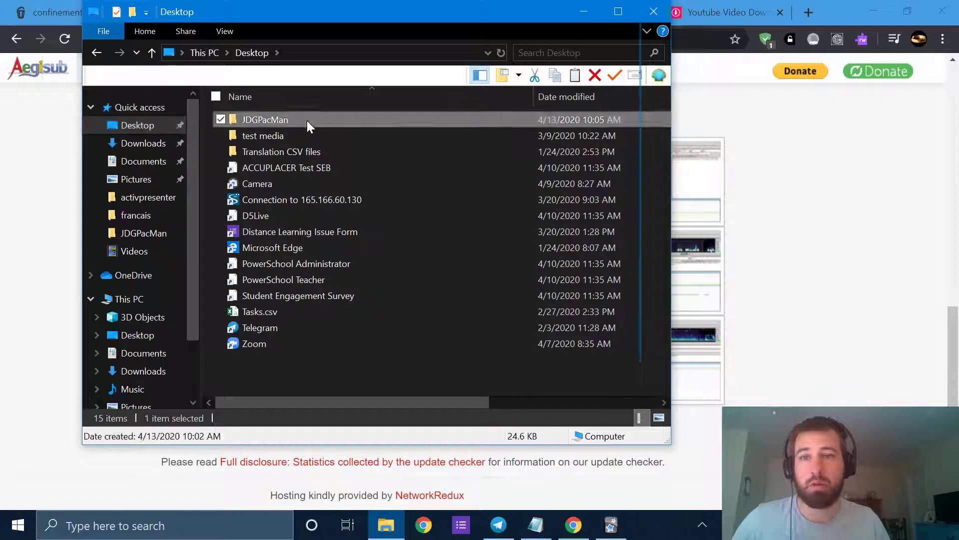
{"action": "double_click", "coordinate": [307, 121]}
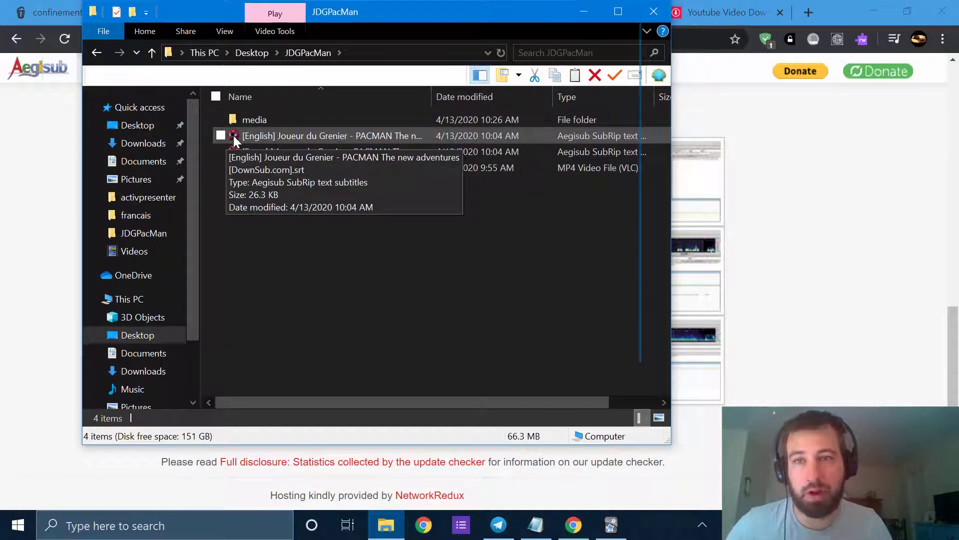
{"action": "left_click", "coordinate": [293, 139]}
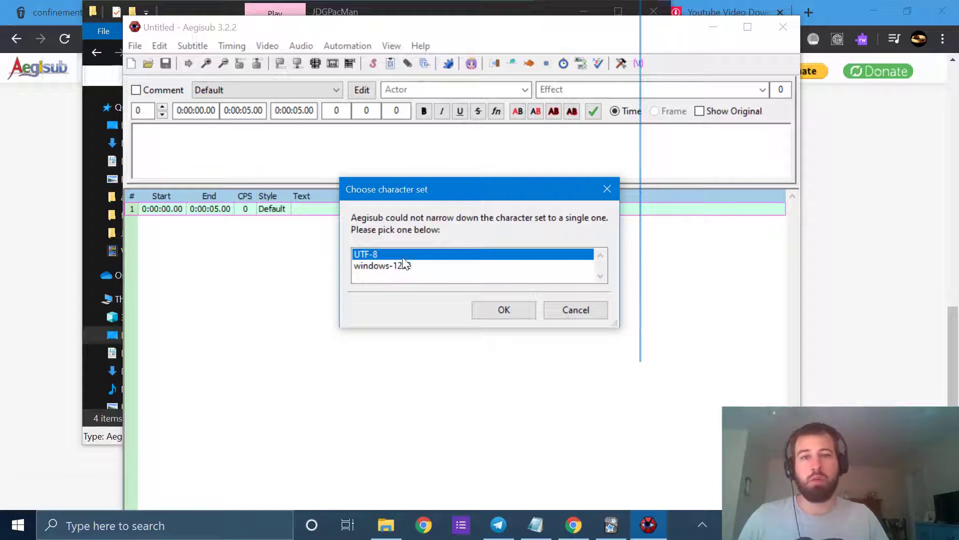
{"action": "left_click", "coordinate": [505, 311]}
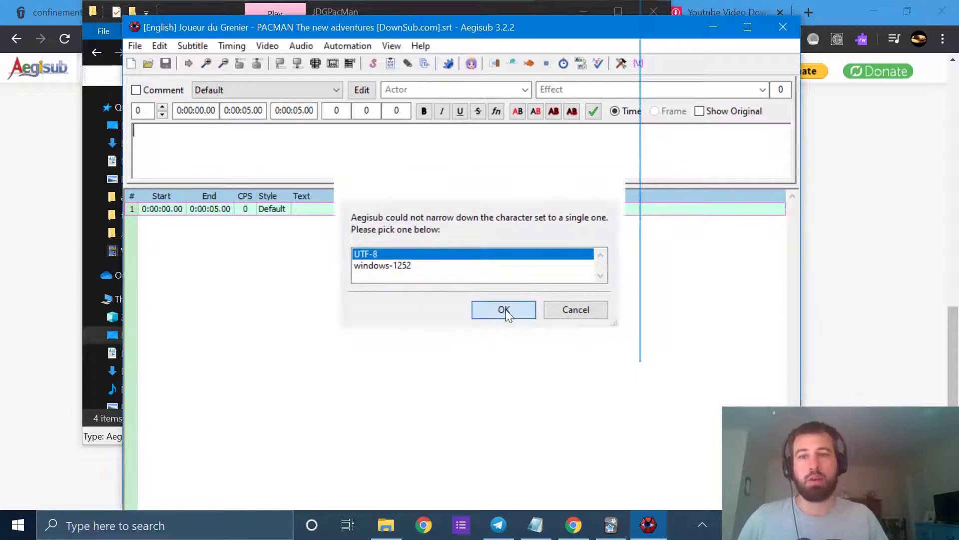
- Look through the English subtitle lines and their timings from start to end, select line 293, and review the middle lines
{"action": "scroll", "coordinate": [530, 248], "scroll_direction": "down", "scroll_amount": 20}
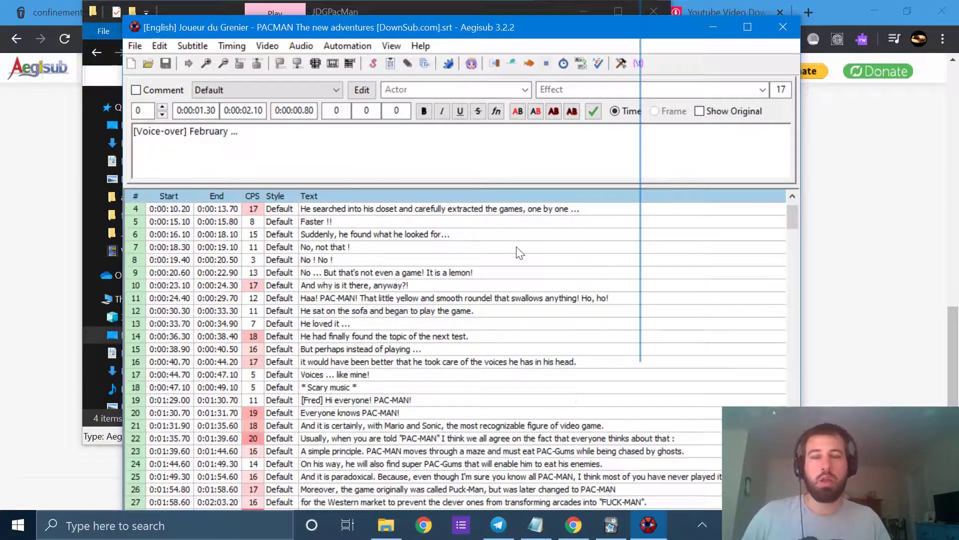
{"action": "scroll", "coordinate": [518, 250], "scroll_direction": "down", "scroll_amount": 20}
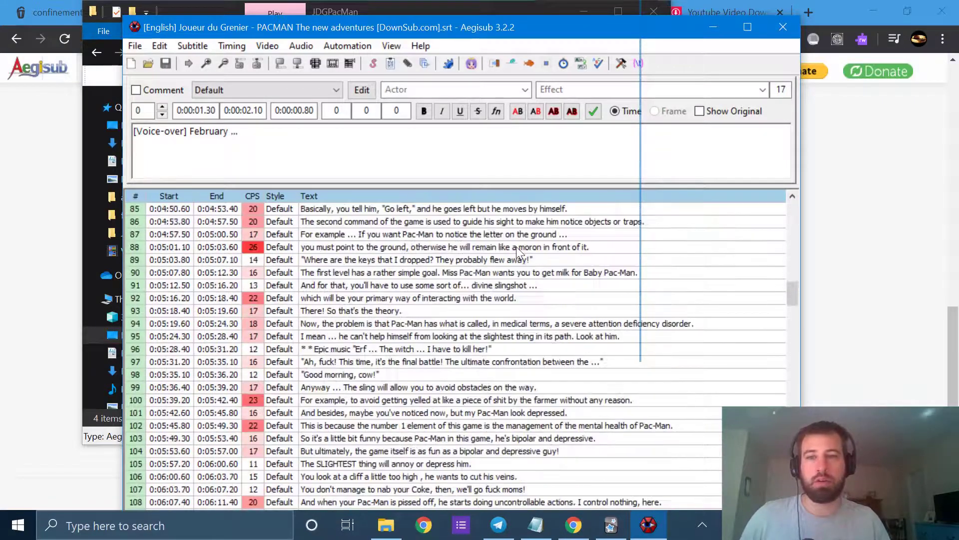
{"action": "scroll", "coordinate": [520, 252], "scroll_direction": "down", "scroll_amount": 17}
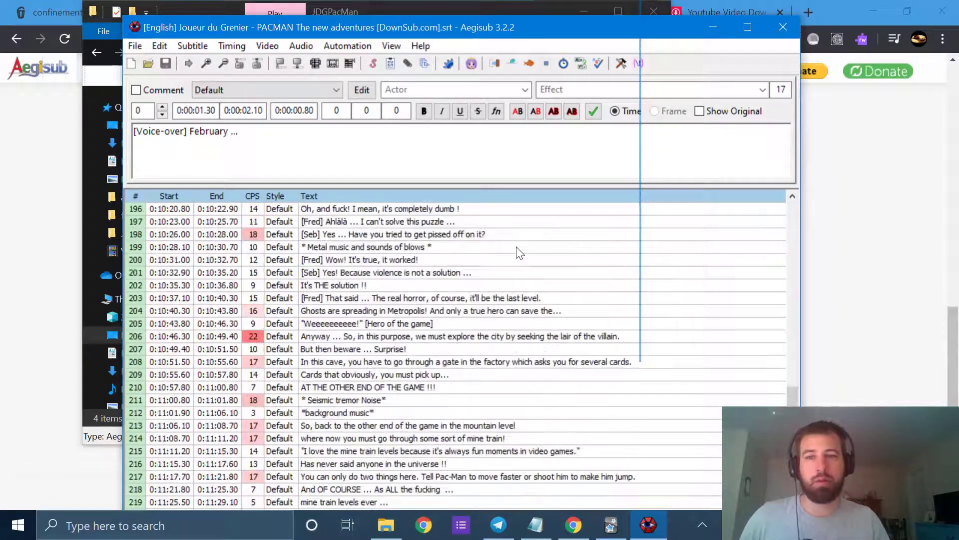
{"action": "scroll", "coordinate": [206, 330], "scroll_direction": "down", "scroll_amount": 20}
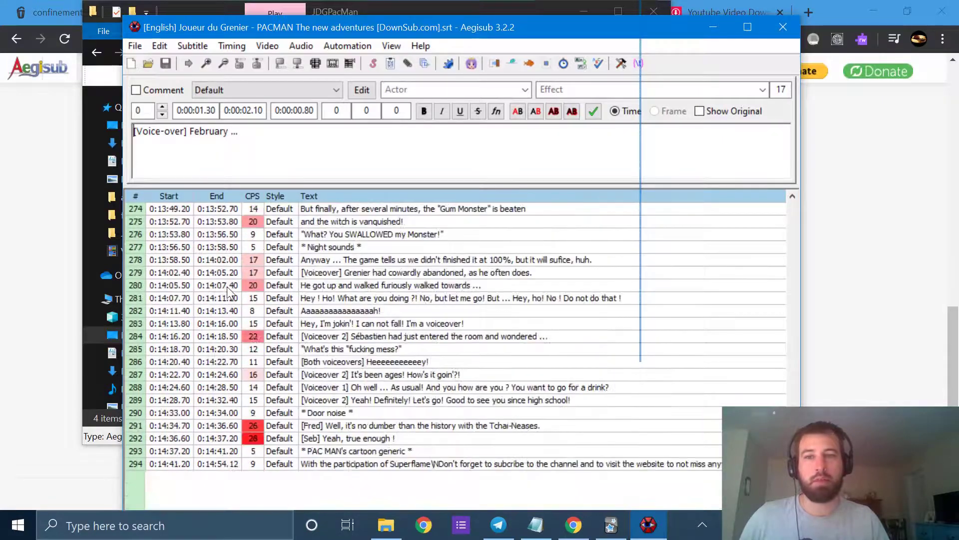
{"action": "left_click", "coordinate": [227, 285]}
{"action": "left_click", "coordinate": [385, 451]}
{"action": "scroll", "coordinate": [372, 429], "scroll_direction": "up", "scroll_amount": 20}
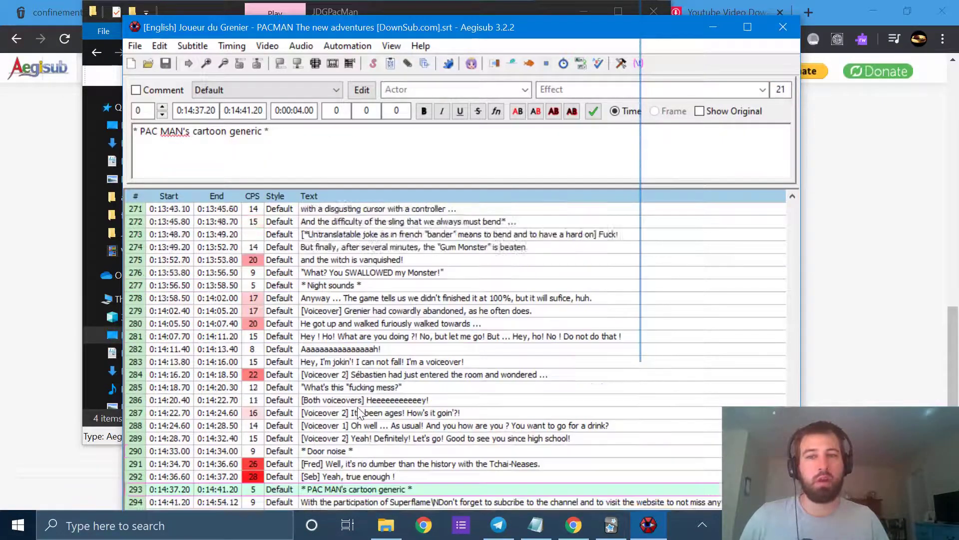
{"action": "scroll", "coordinate": [360, 406], "scroll_direction": "up", "scroll_amount": 20}
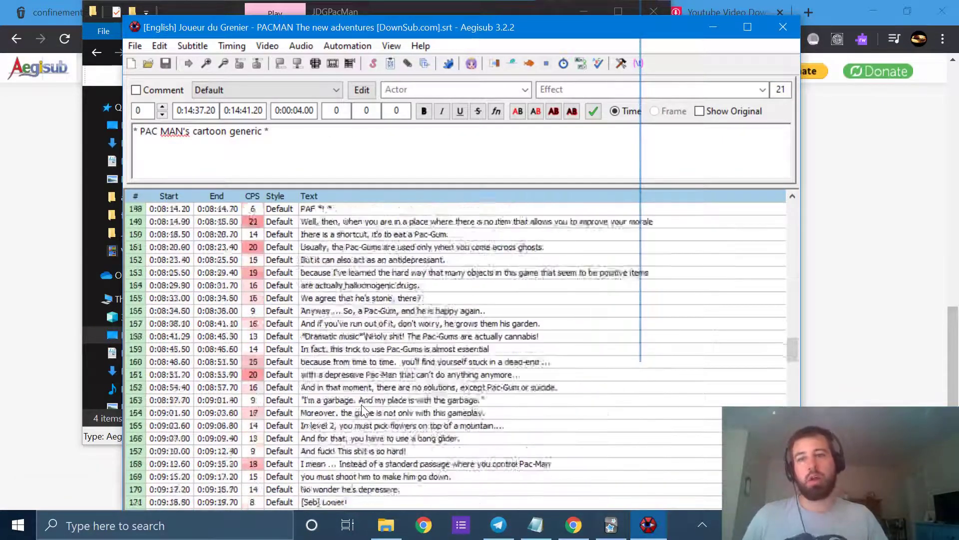
{"action": "left_click_drag", "start_coordinate": [172, 28], "coordinate": [229, 16]}
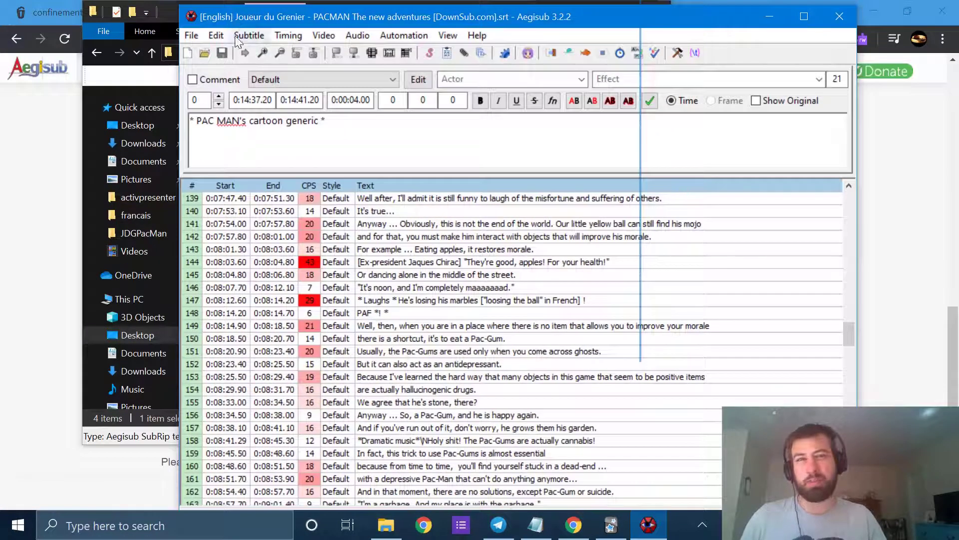
- View the save options for the English subtitles file, cancel without saving and close Aegisub
{"action": "left_click", "coordinate": [192, 35]}
{"action": "left_click", "coordinate": [268, 151]}
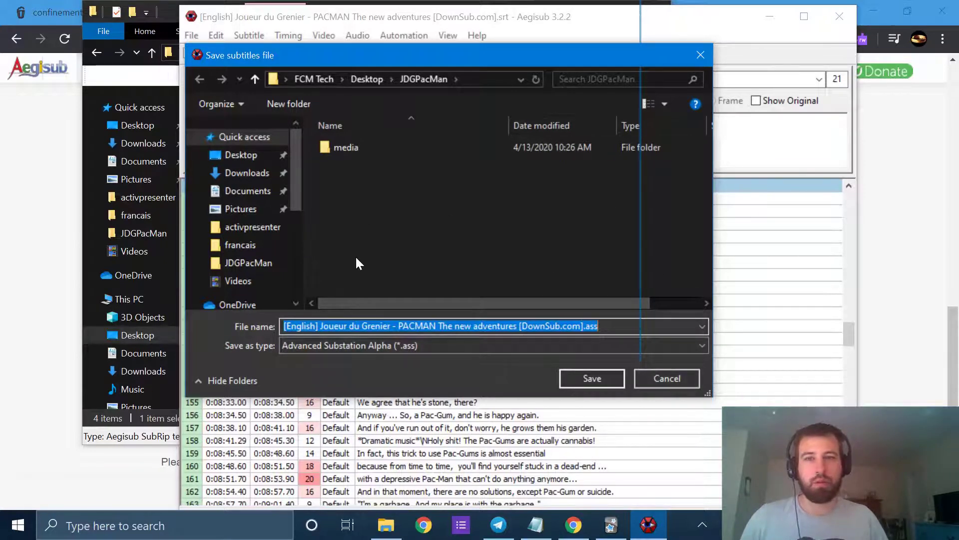
{"action": "left_click", "coordinate": [648, 381]}
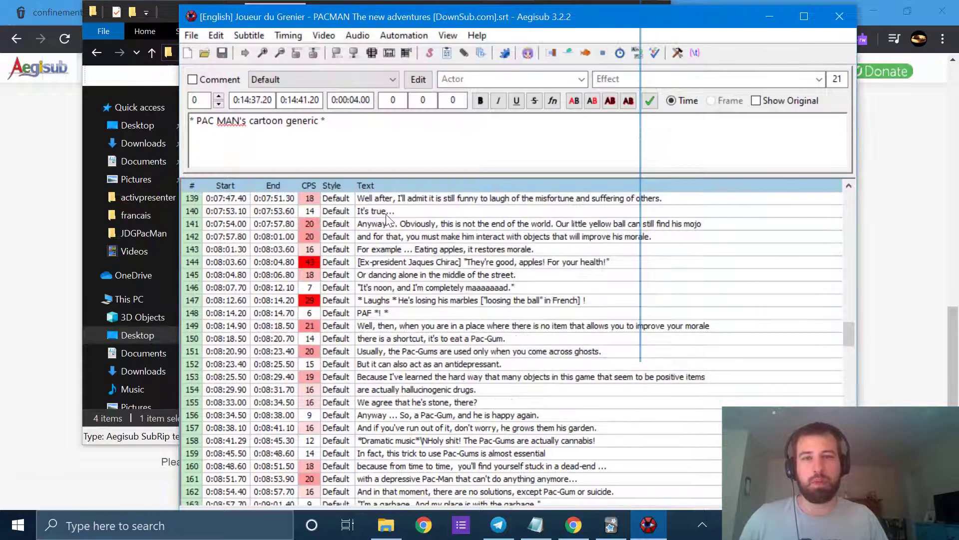
{"action": "scroll", "coordinate": [386, 216], "scroll_direction": "down", "scroll_amount": 6}
{"action": "scroll", "coordinate": [387, 215], "scroll_direction": "up", "scroll_amount": 14}
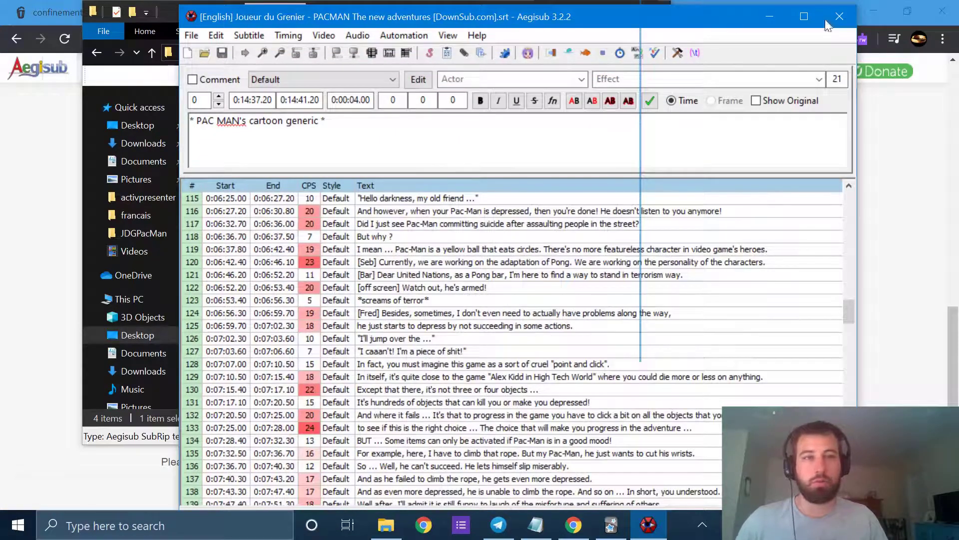
{"action": "left_click", "coordinate": [840, 18]}
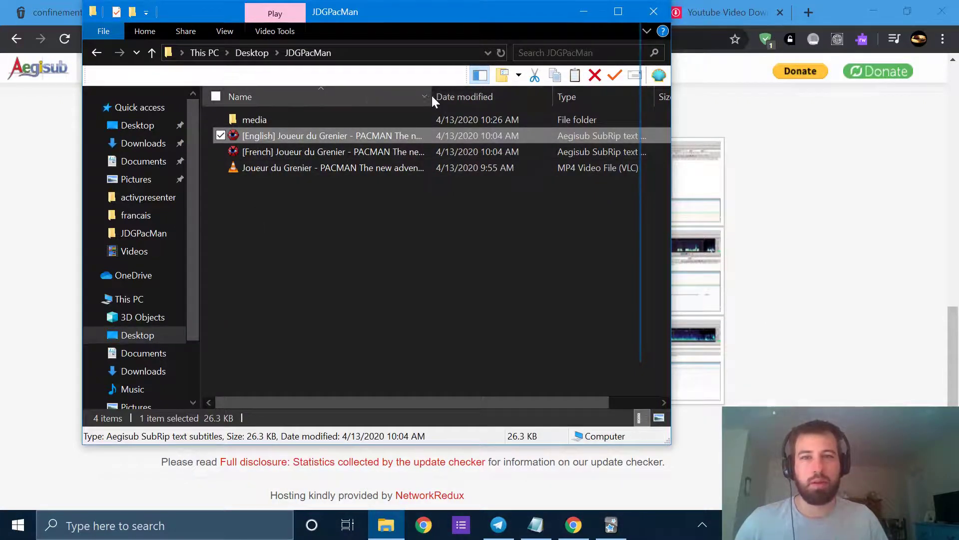
- Widen the Name column of the JDGPacMan folder to fit the full file names, and bring up Anki and minimize its window
{"action": "left_click_drag", "start_coordinate": [431, 96], "coordinate": [576, 93]}
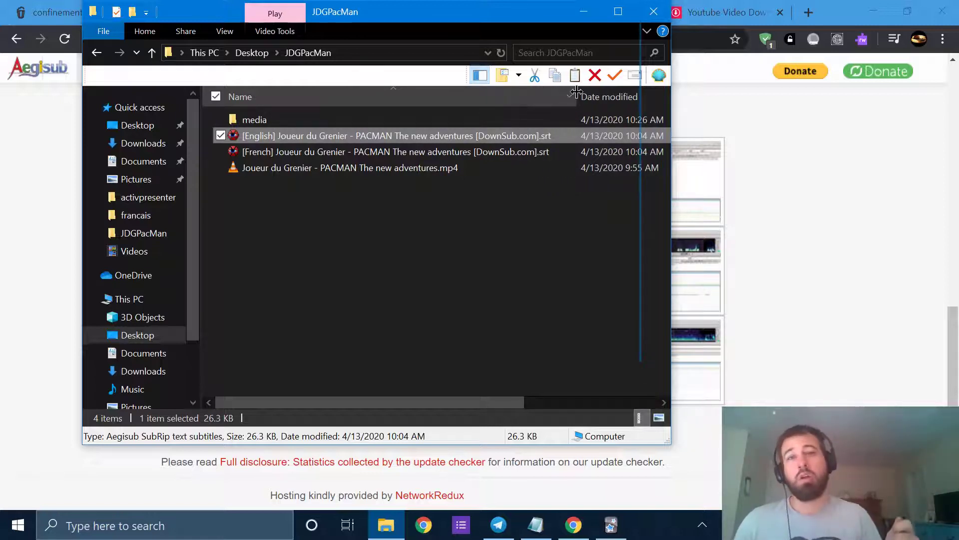
{"action": "left_click", "coordinate": [611, 525]}
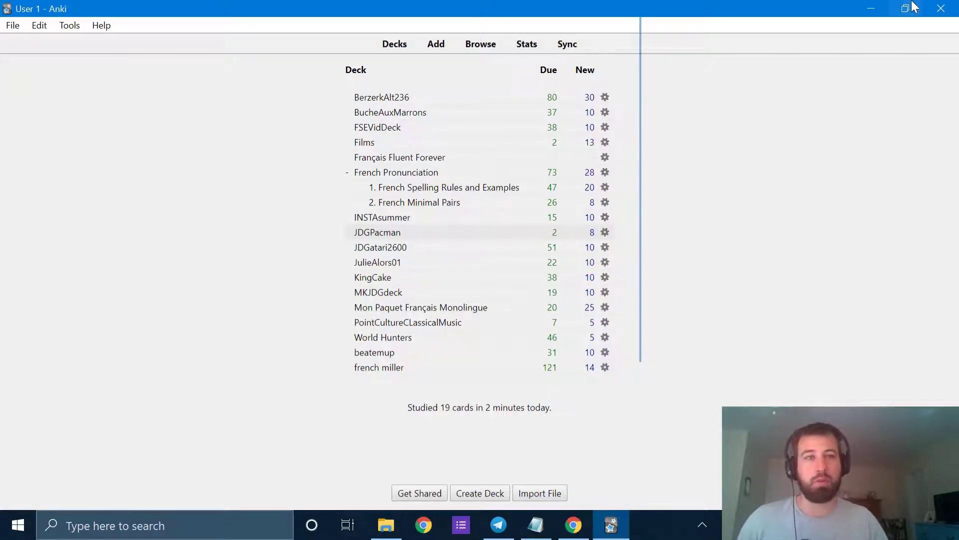
{"action": "left_click", "coordinate": [871, 8]}
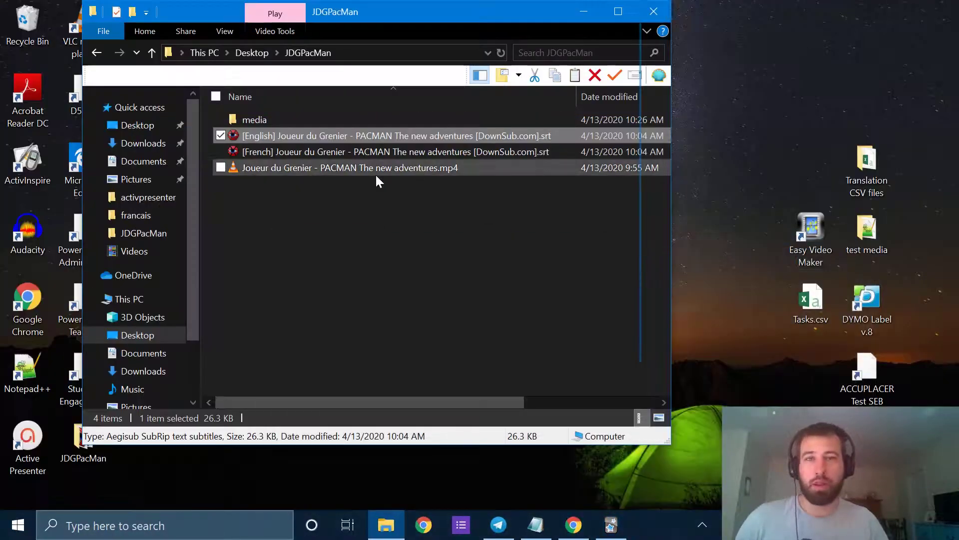